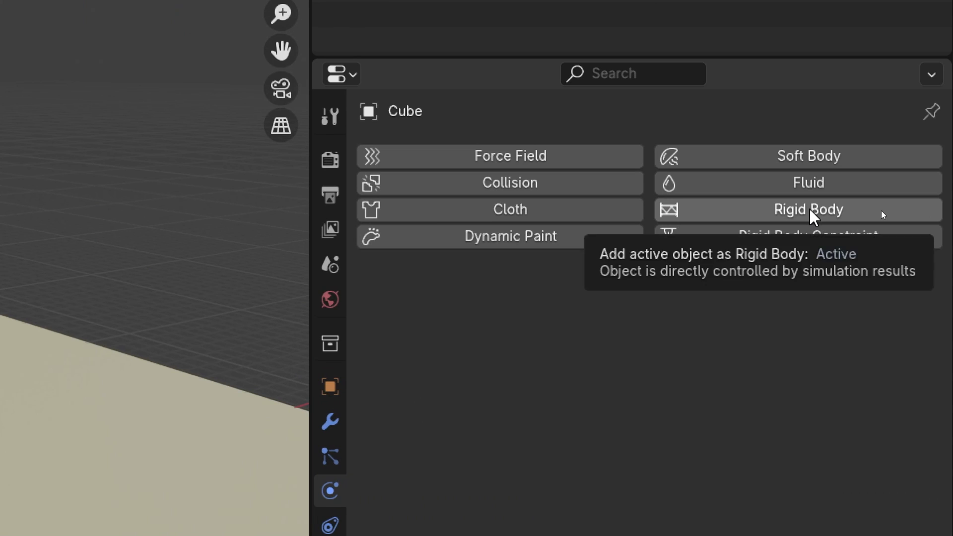
Add an active rigid body to the cube and set the plane's rigid body type to Passive.
click(810, 210)
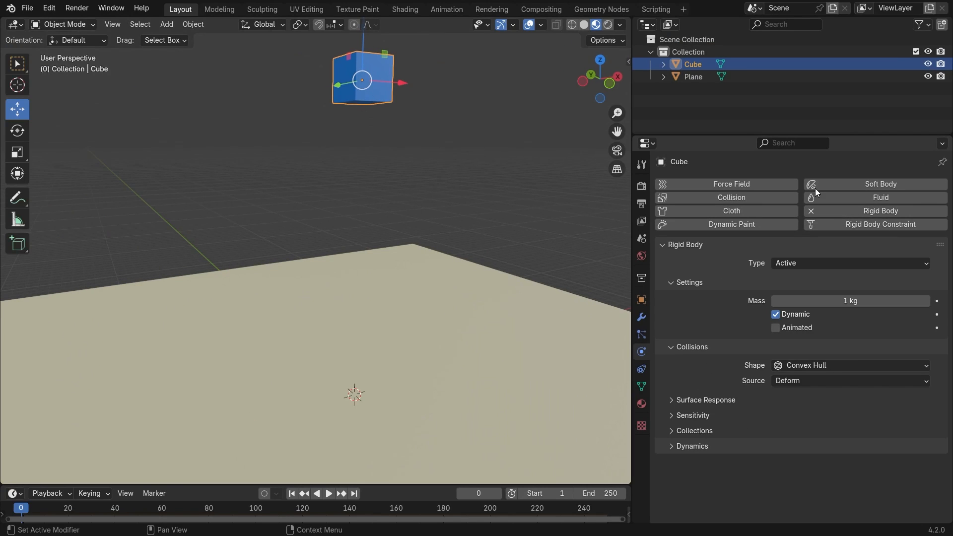
click(500, 312)
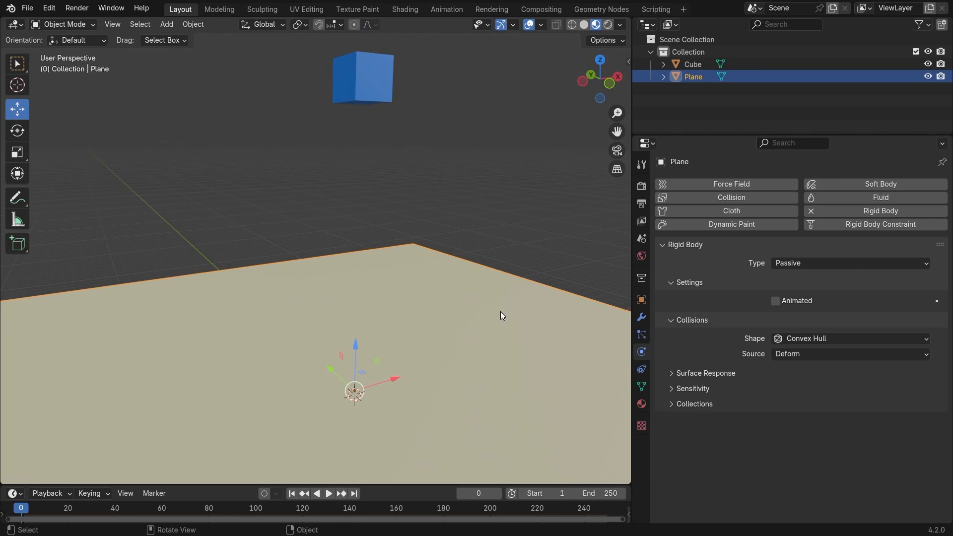
middle_drag(500, 312, 450, 361)
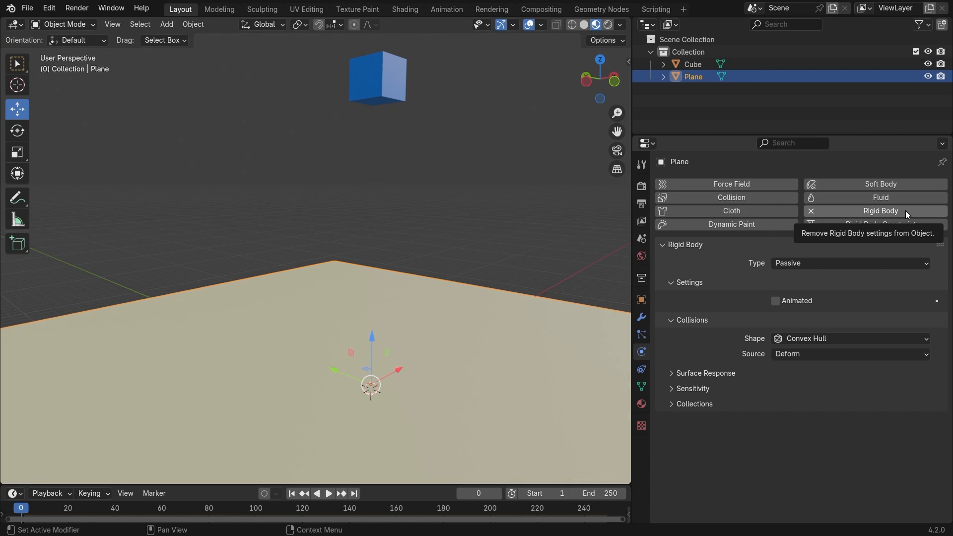
click(830, 261)
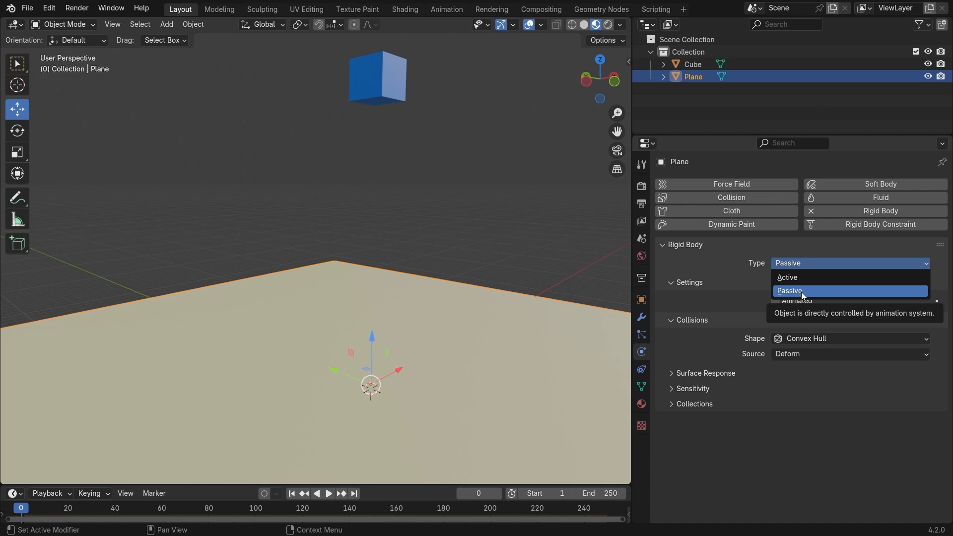
click(833, 291)
Play the rigid body simulation to watch the cube drop onto the plane.
middle_drag(476, 285, 319, 255)
key(space)
middle_drag(451, 279, 481, 271)
key(space)
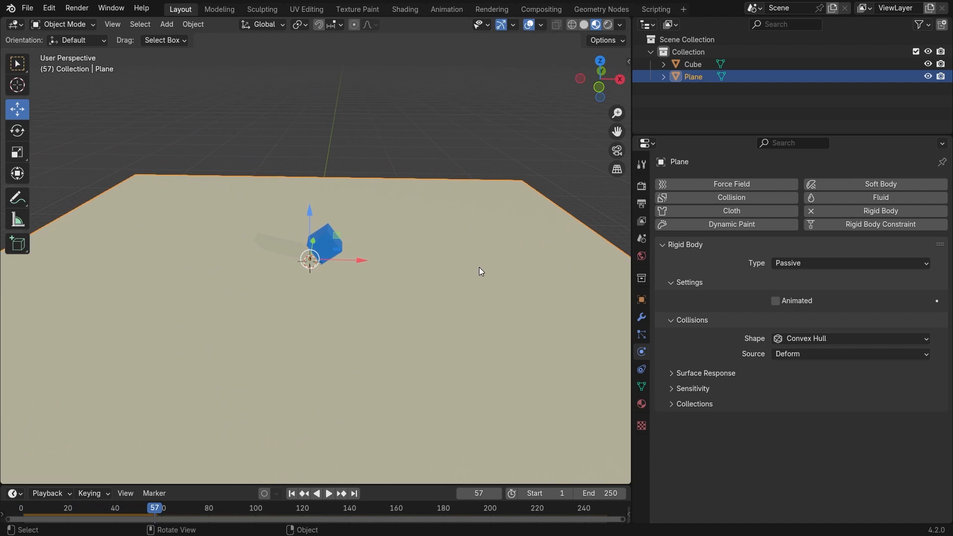
Enlarge the timeline area and replay the cube's fall from the start, finishing back at frame 0.
drag(231, 485, 231, 373)
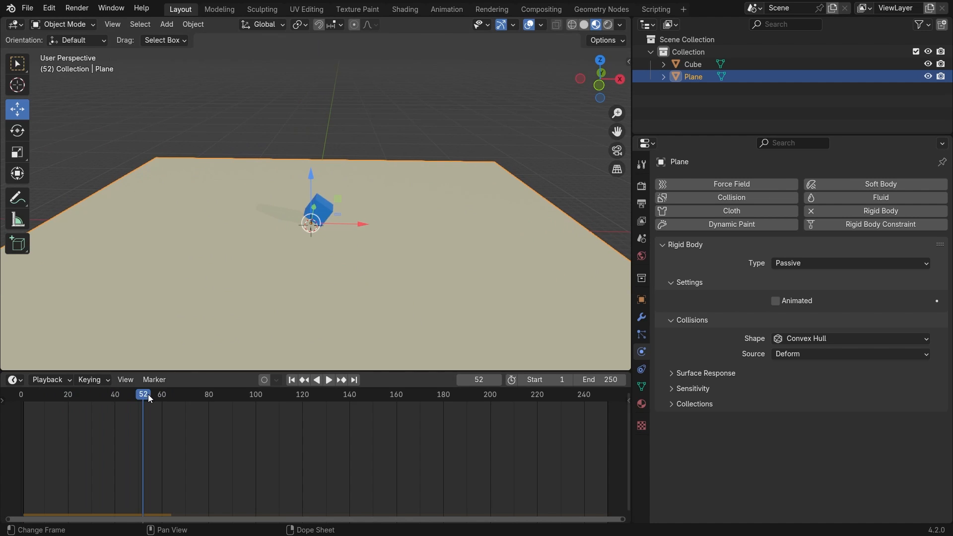
key(shift+Left)
key(space)
mouse_move(430, 113)
middle_down()
mouse_move(448, 108)
mouse_move(444, 115)
middle_up()
key(space)
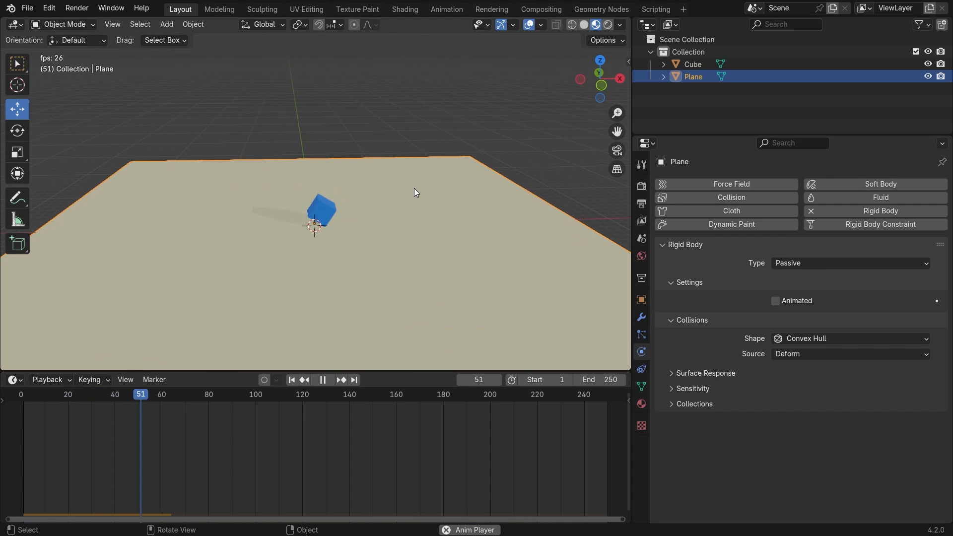
key(space)
scroll(337, 273, up, 1)
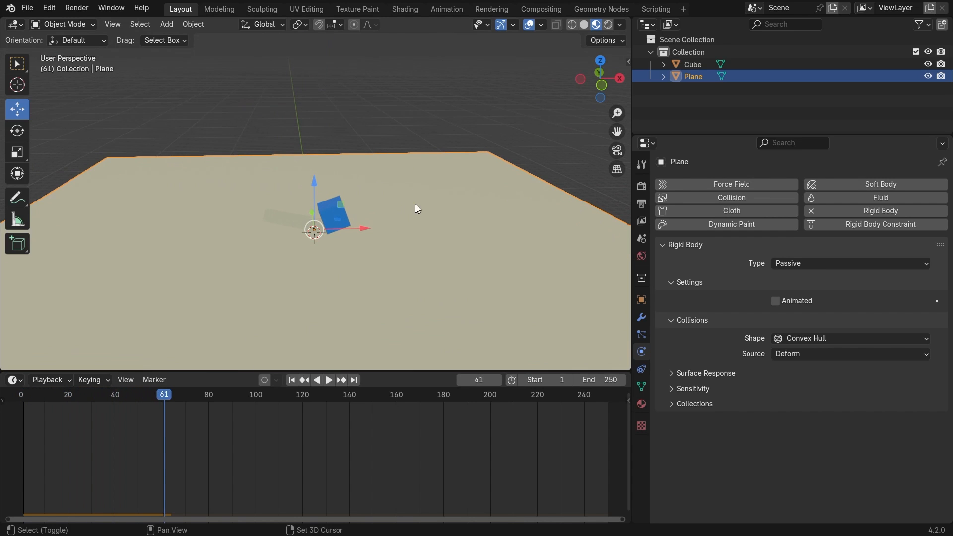
shift+middle_drag(416, 208, 415, 185)
key(shift+Left)
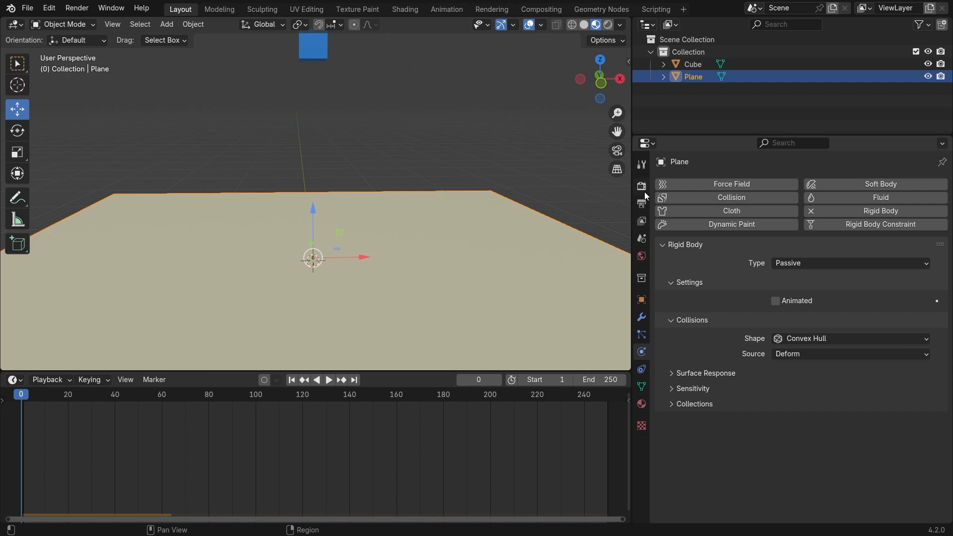
Set the scene's output frame rate to 60 fps.
click(643, 206)
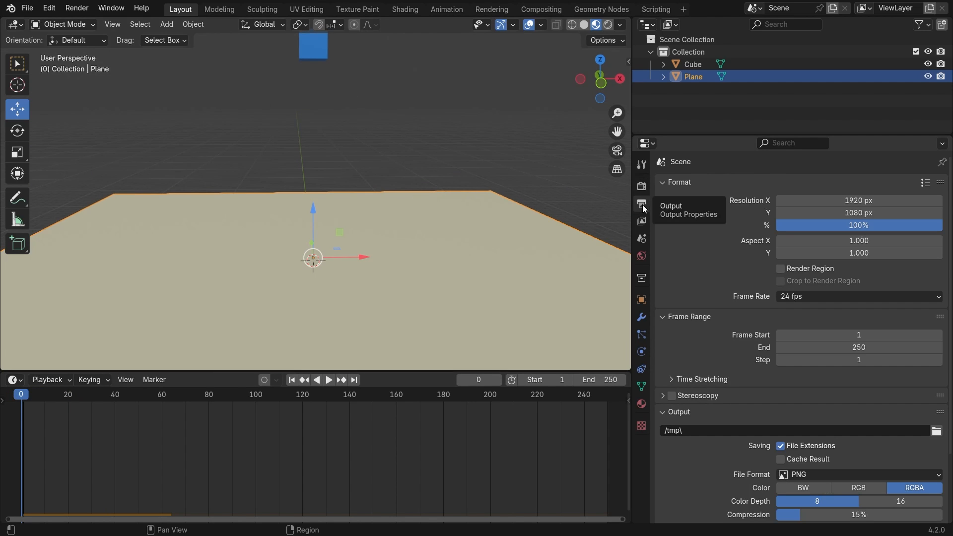
click(844, 298)
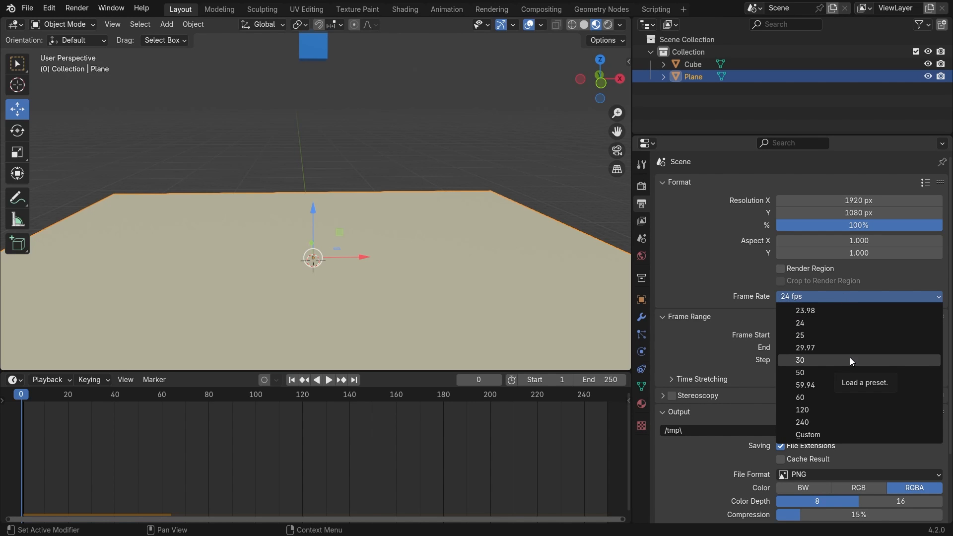
click(851, 397)
Preview the simulation at 60 fps and return the timeline to frame 0.
key(space)
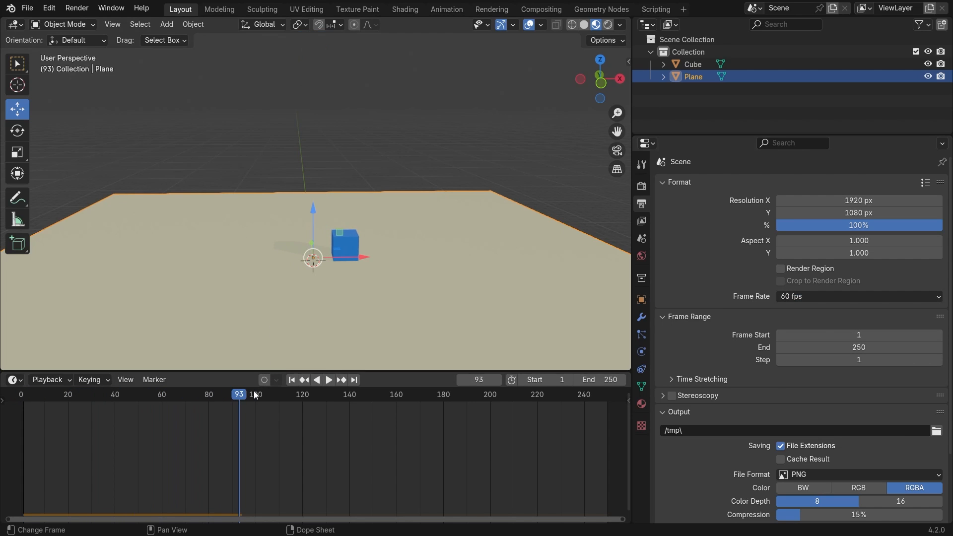
drag(242, 395, 21, 395)
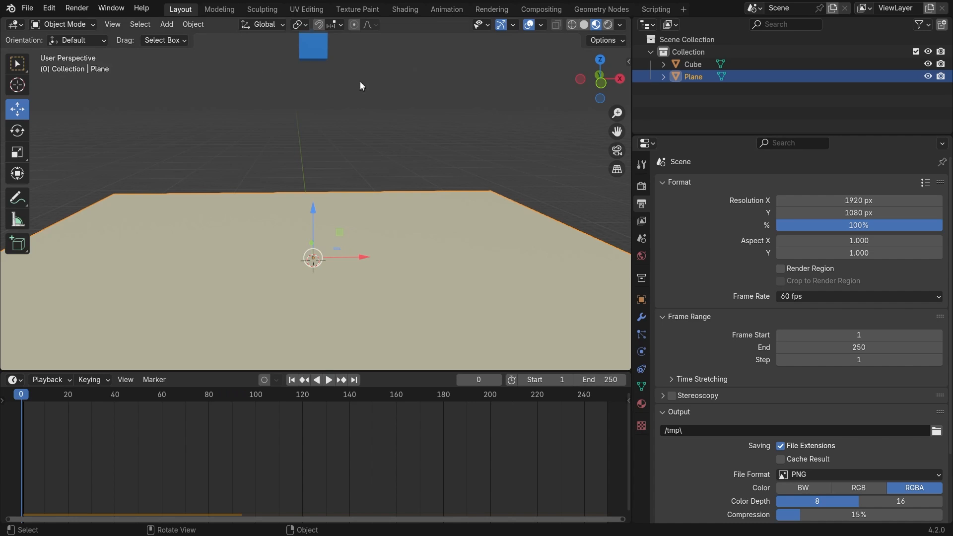
key(space)
key(Escape)
Set the cube's rigid body collision shape to Box in its physics properties.
click(310, 56)
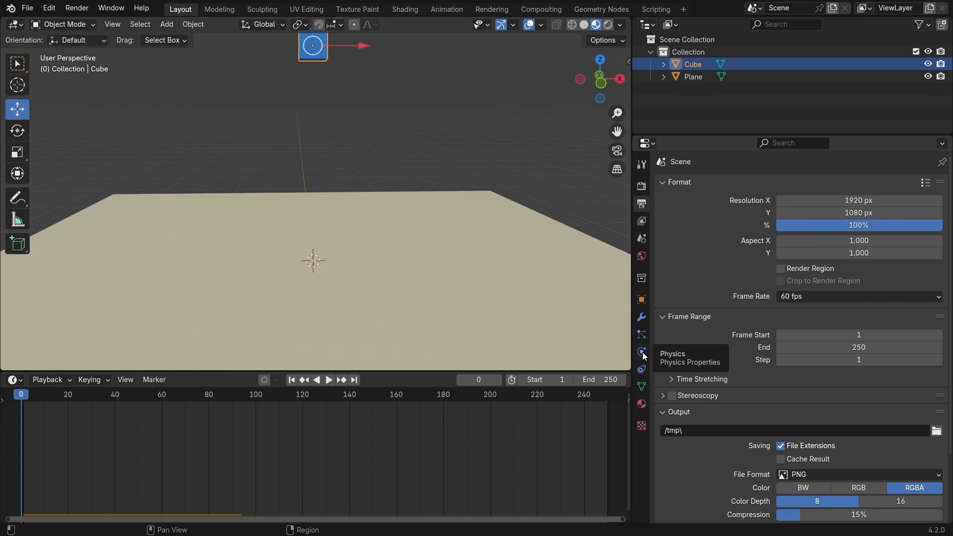
click(642, 353)
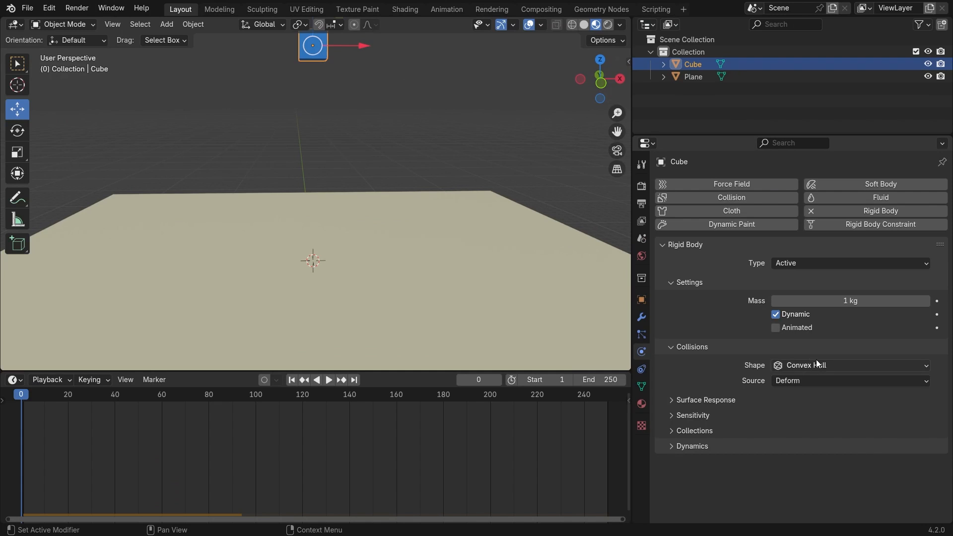
click(847, 366)
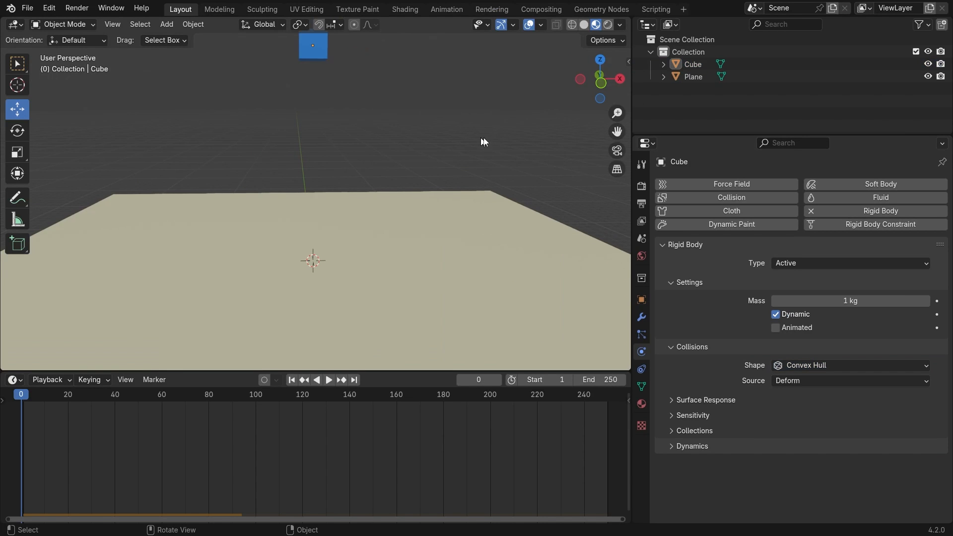
shift+middle_drag(489, 103, 491, 178)
scroll(467, 161, up, 4)
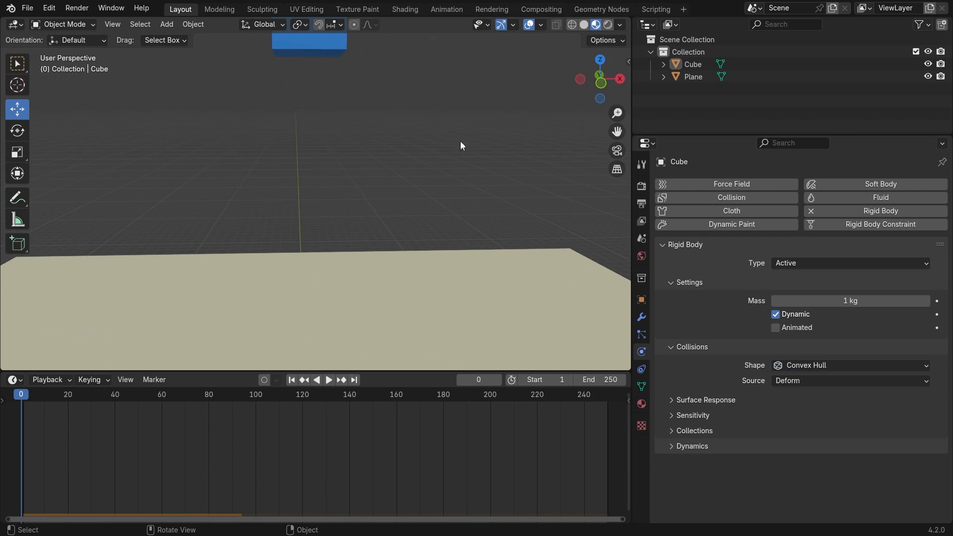
scroll(466, 126, down, 3)
middle_drag(466, 126, 485, 110)
click(326, 131)
click(827, 364)
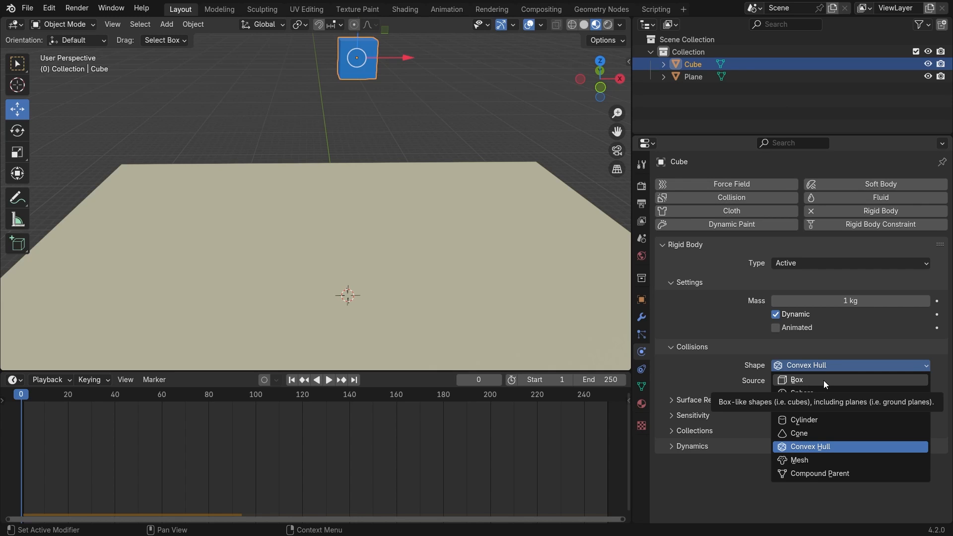
click(823, 380)
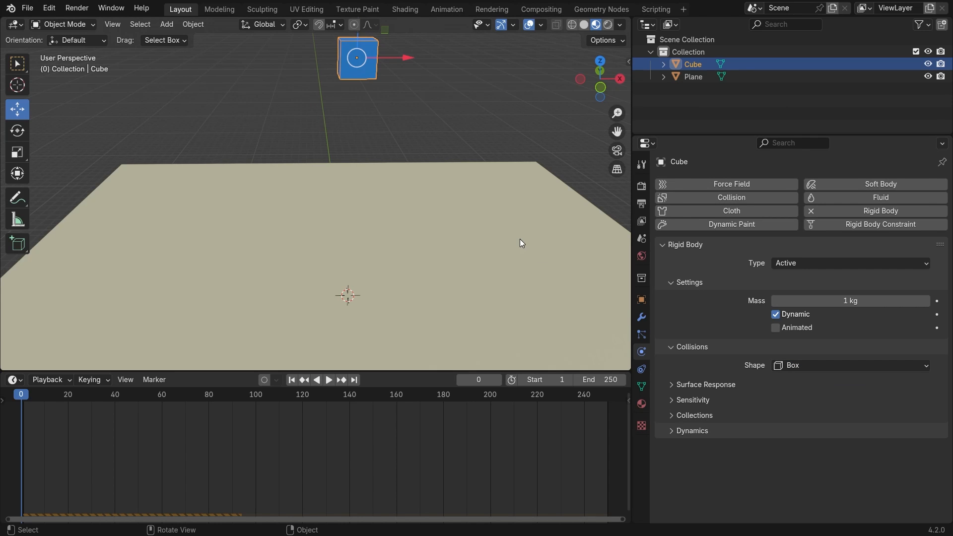
Play the simulation with the Box collision shape and return the timeline to frame 0.
middle_drag(461, 128, 483, 112)
scroll(484, 113, down, 2)
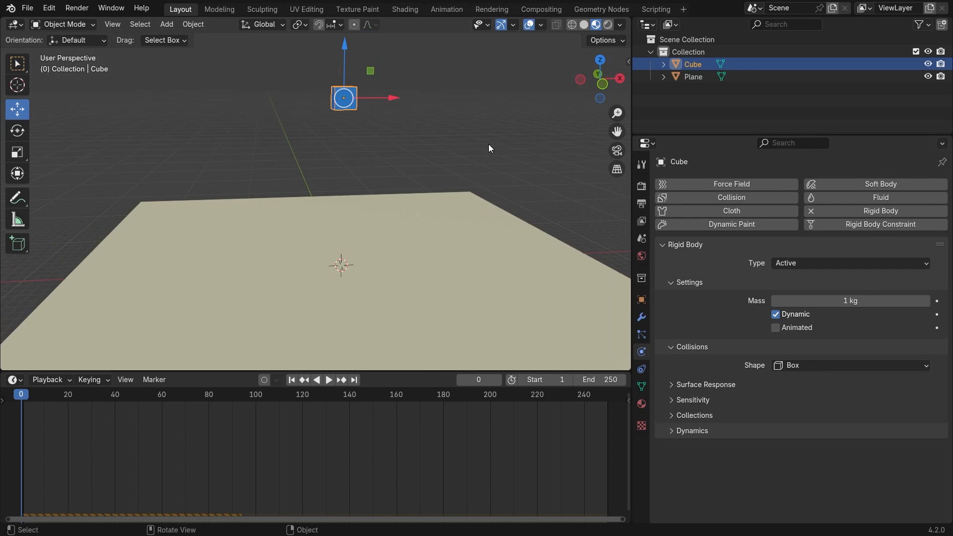
click(491, 143)
key(space)
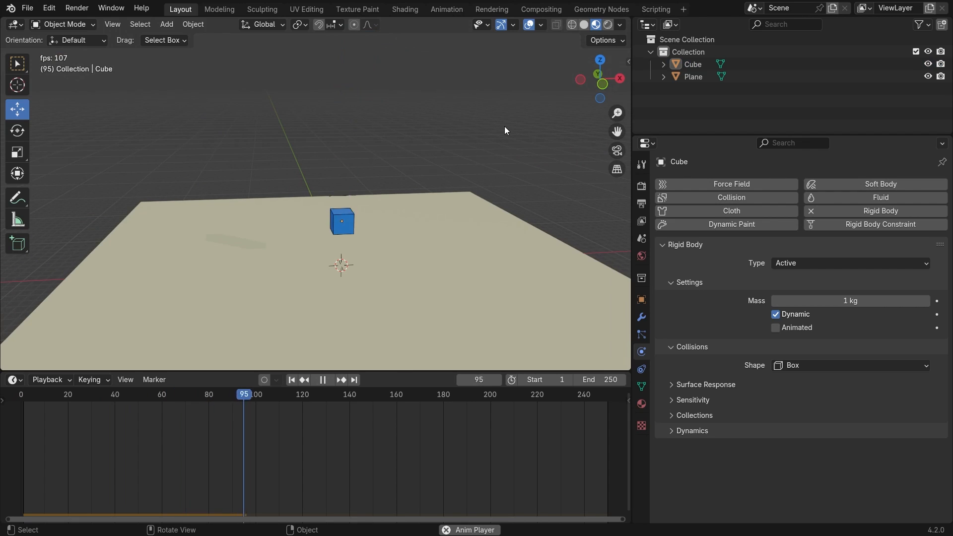
key(space)
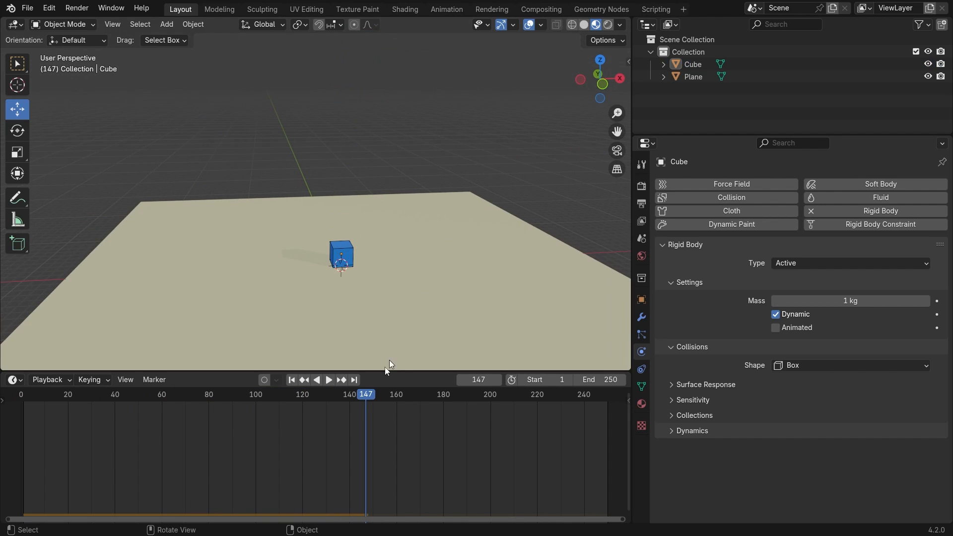
drag(370, 396, 599, 397)
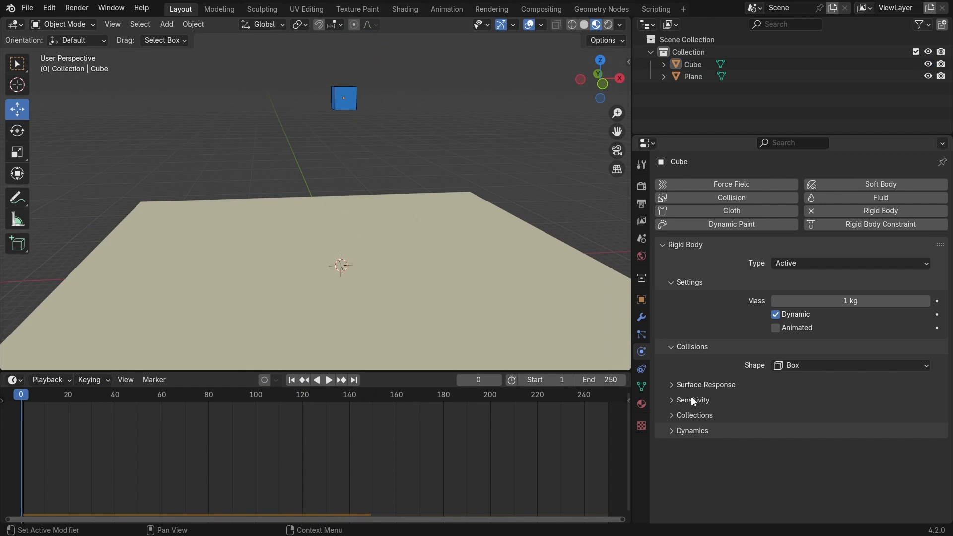
Try the Convex Hull collision shape on the cube by playing the simulation and rewinding it.
click(823, 366)
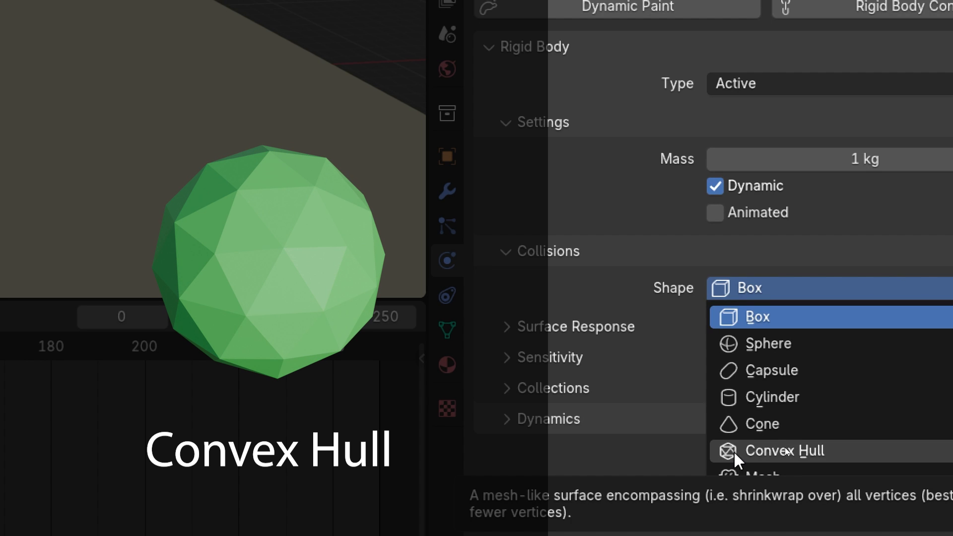
click(784, 448)
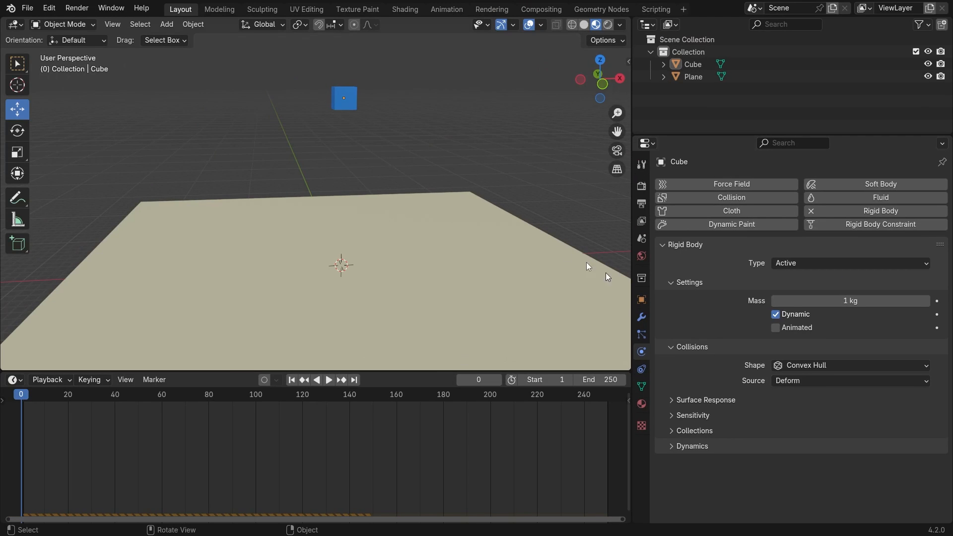
key(space)
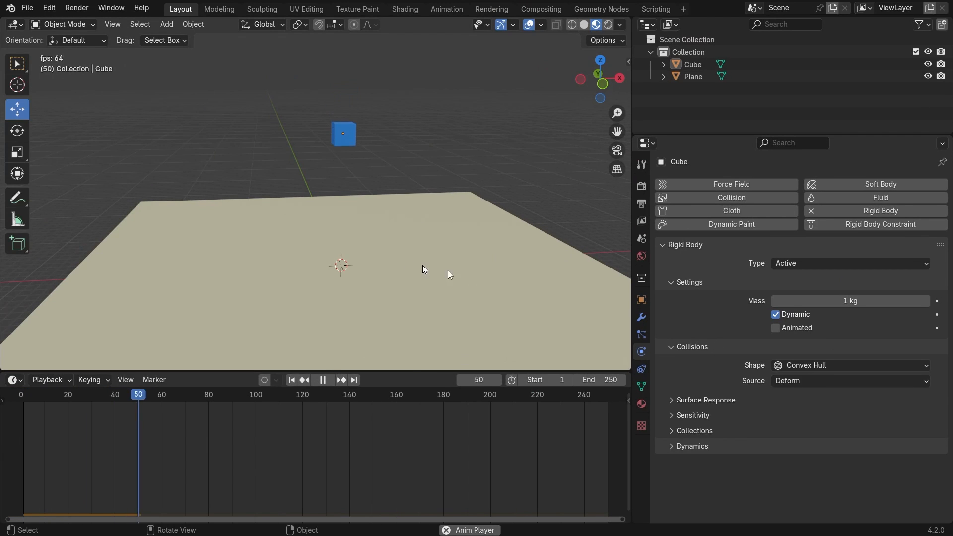
key(space)
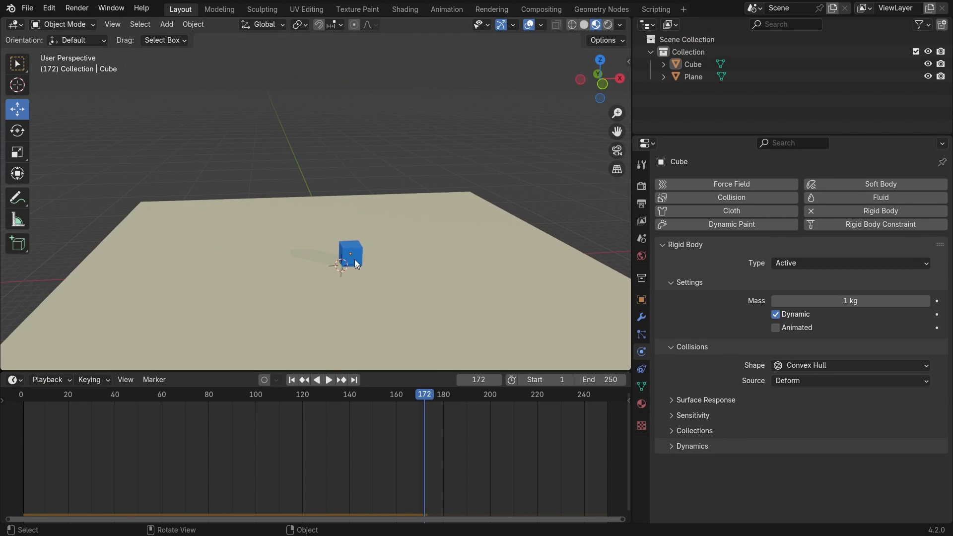
scroll(370, 266, up, 1)
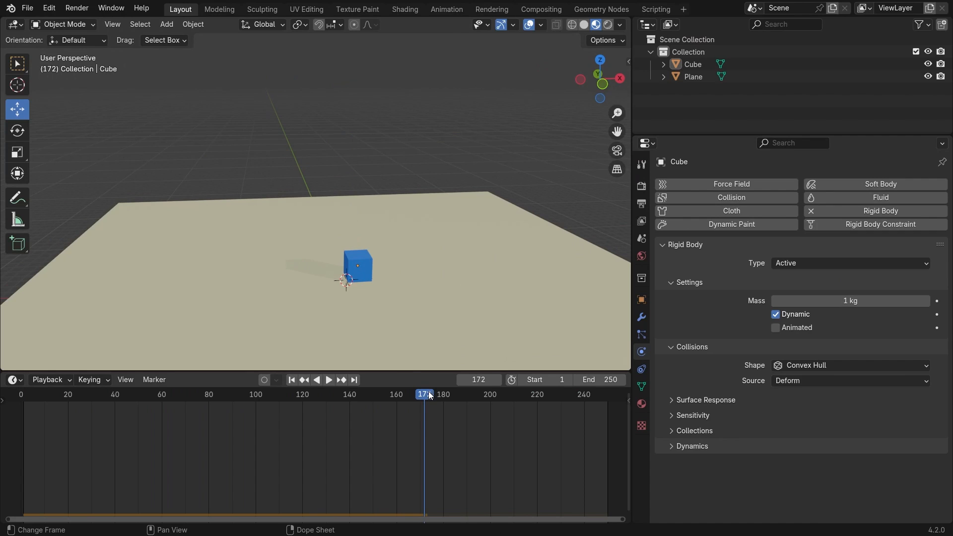
click(363, 272)
drag(422, 395, 20, 394)
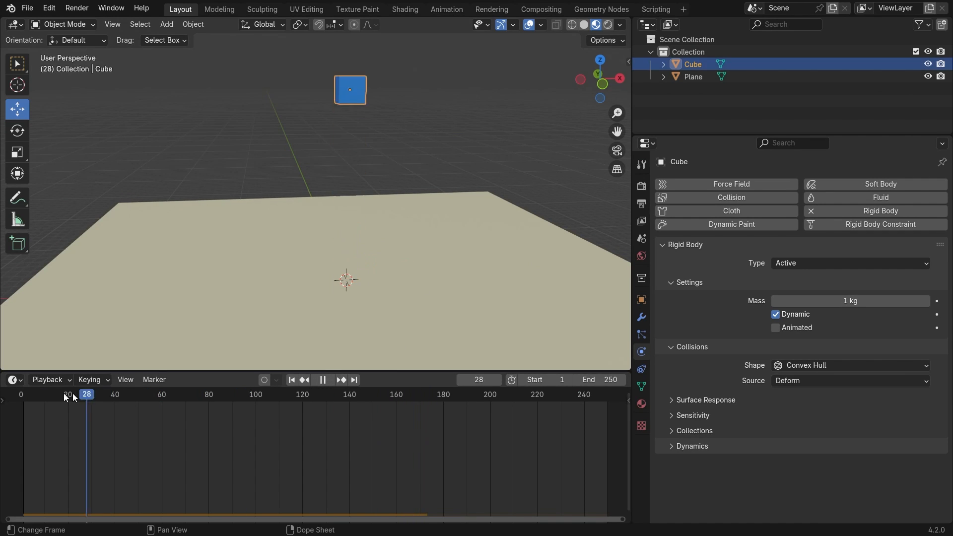
Try the Mesh collision shape on the cube, playing the simulation and rewinding to frame 0.
click(830, 366)
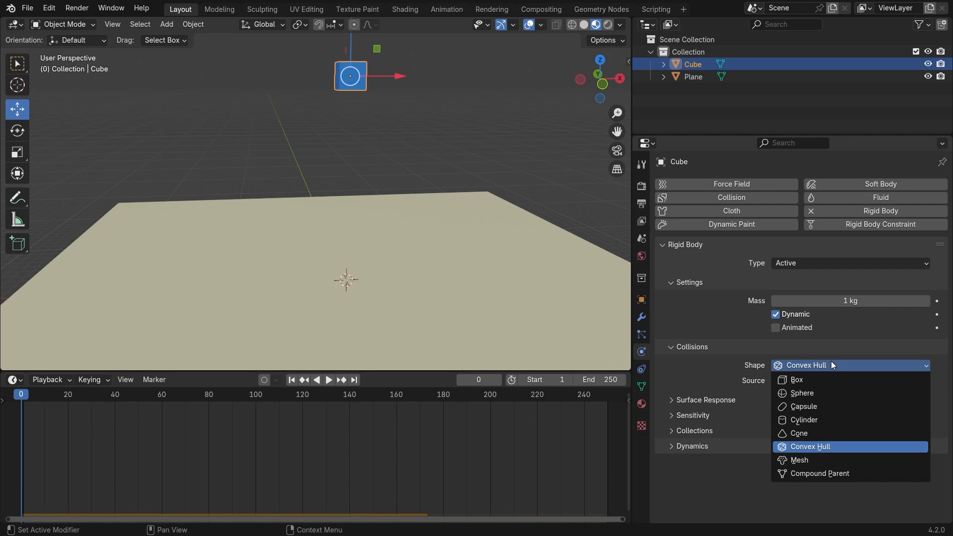
click(836, 459)
key(space)
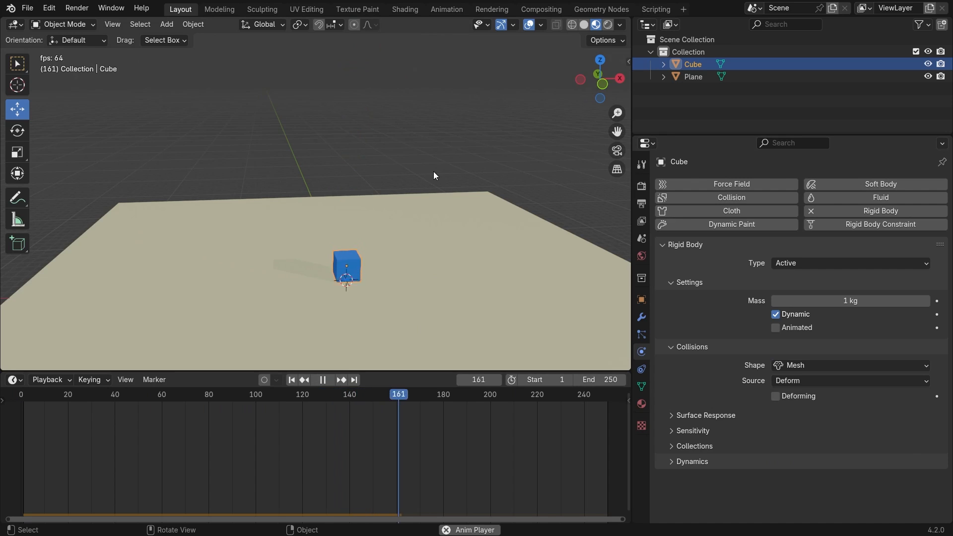
key(space)
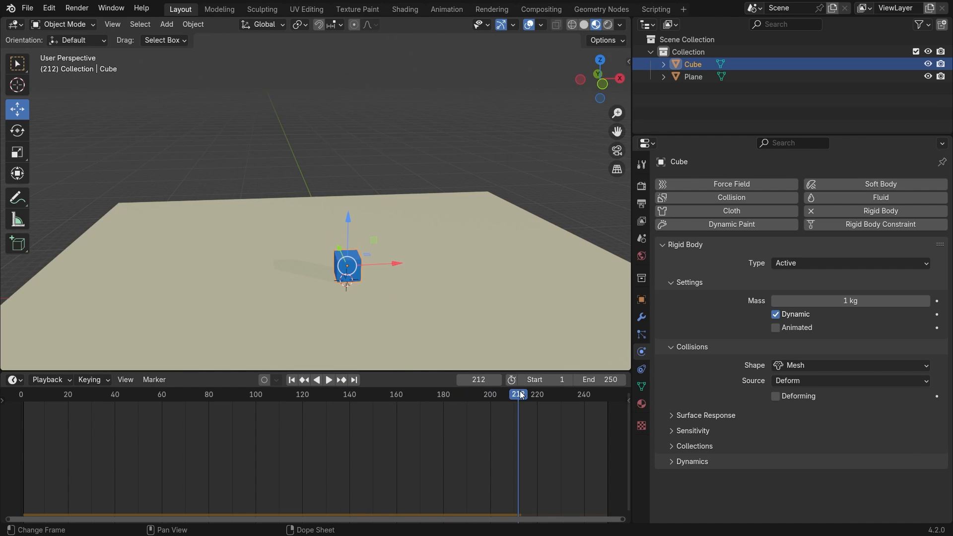
drag(518, 394, 560, 363)
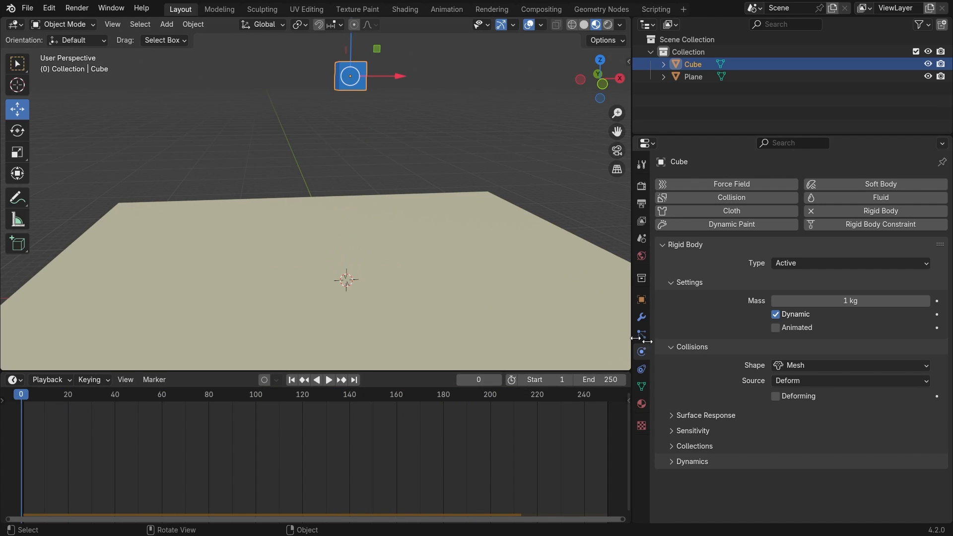
Set the cube's collision shape back to Box and reselect the cube in the scene.
click(842, 365)
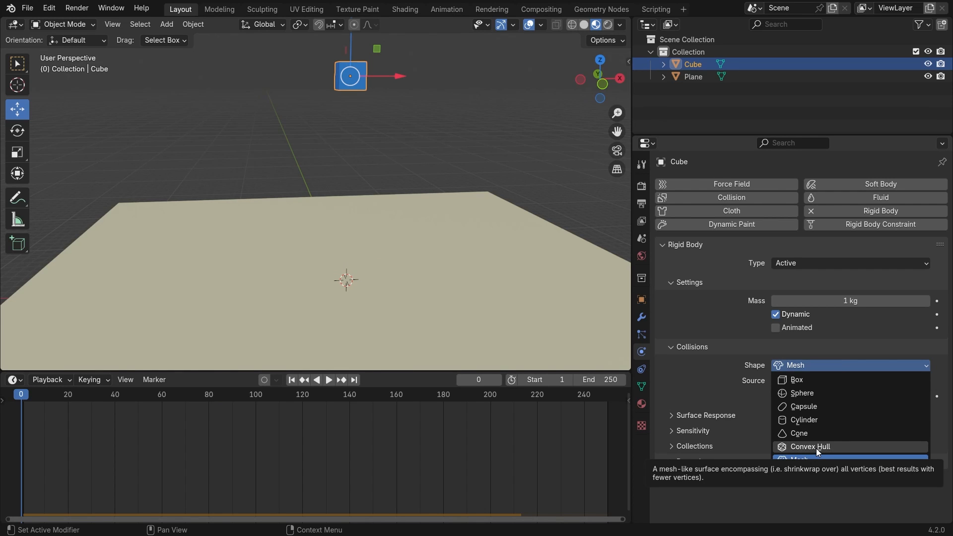
click(811, 374)
click(408, 144)
middle_drag(408, 144, 344, 94)
click(347, 81)
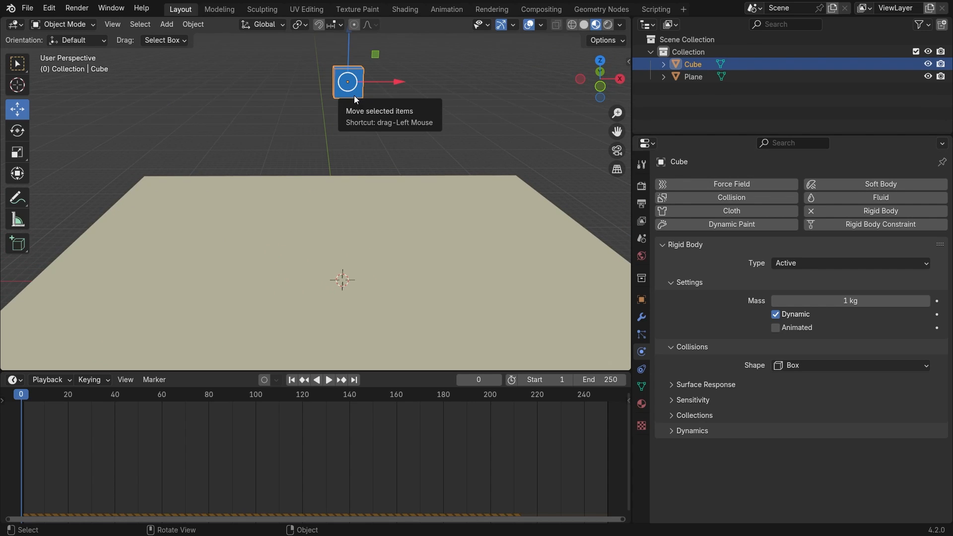
Rotate the cube freely so that it is tilted above the plane.
click(821, 366)
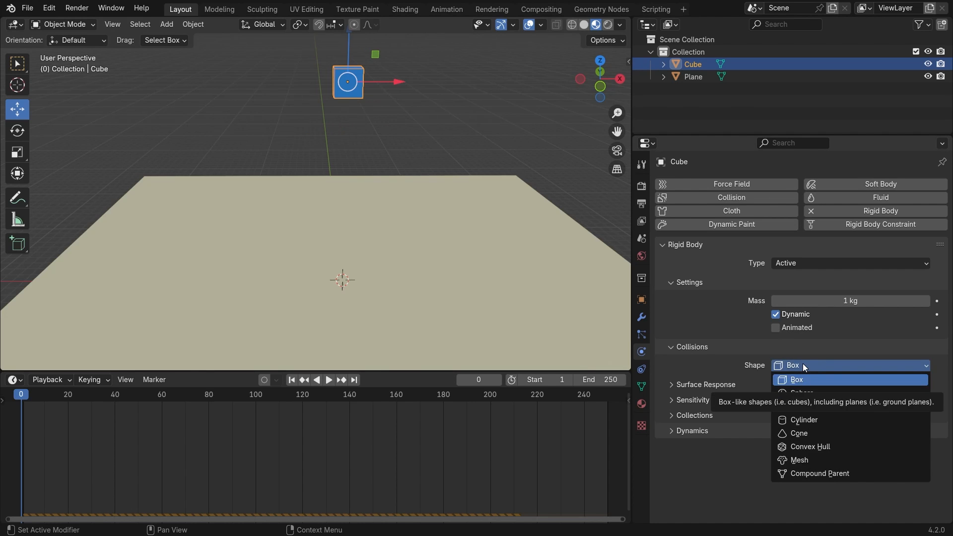
middle_drag(480, 204, 378, 171)
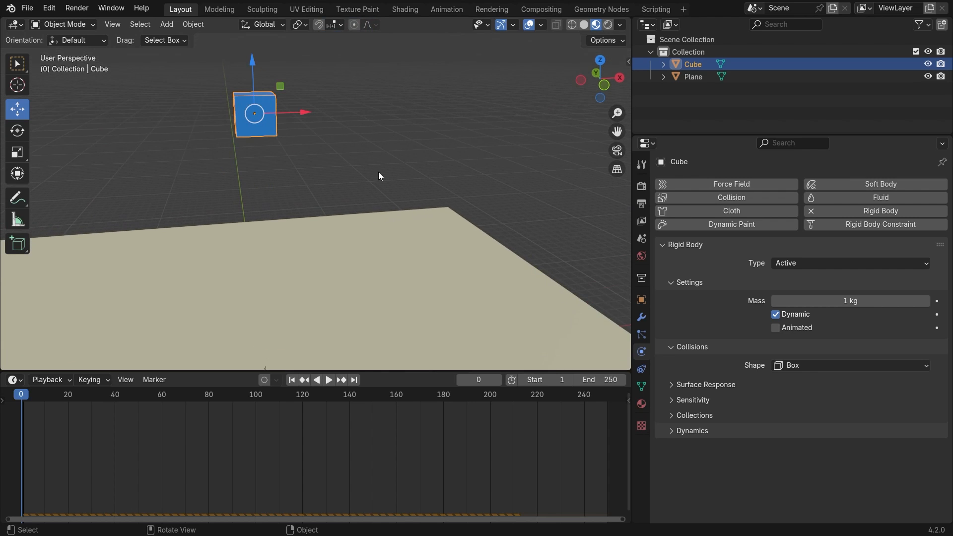
mouse_move(327, 174)
middle_down()
mouse_move(334, 181)
mouse_move(313, 164)
middle_up()
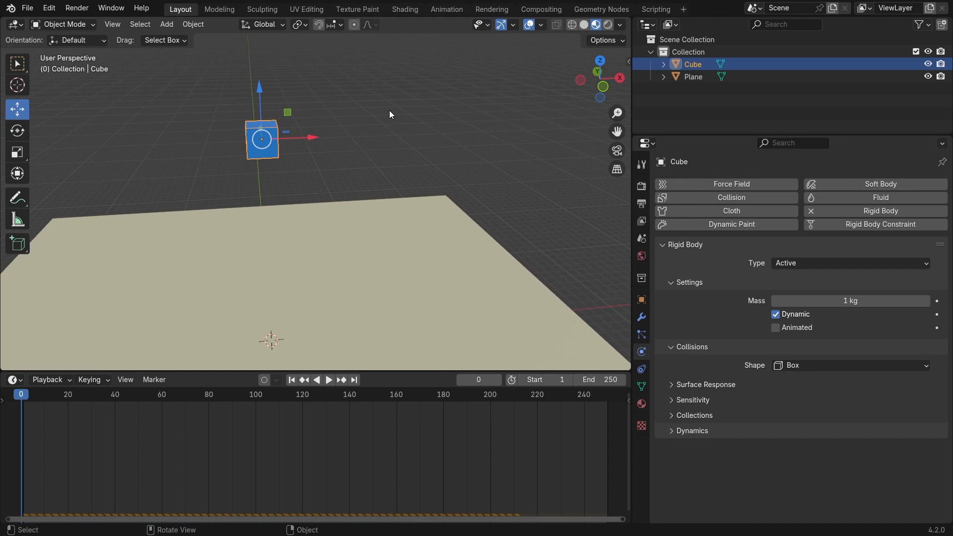
key(r)
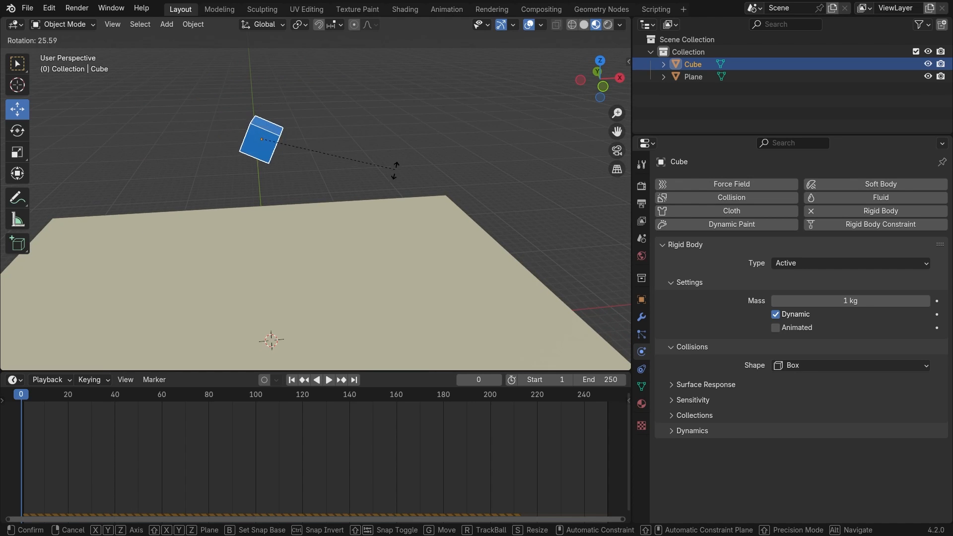
click(394, 202)
middle_drag(394, 204, 304, 124)
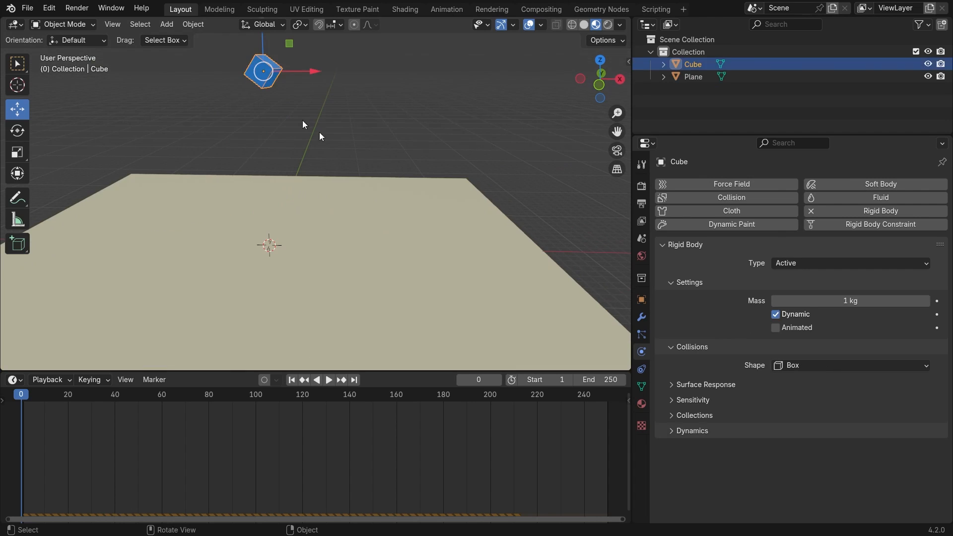
Play the simulation of the tilted cube with the Box collision shape and return the timeline to frame 0.
click(813, 364)
click(812, 365)
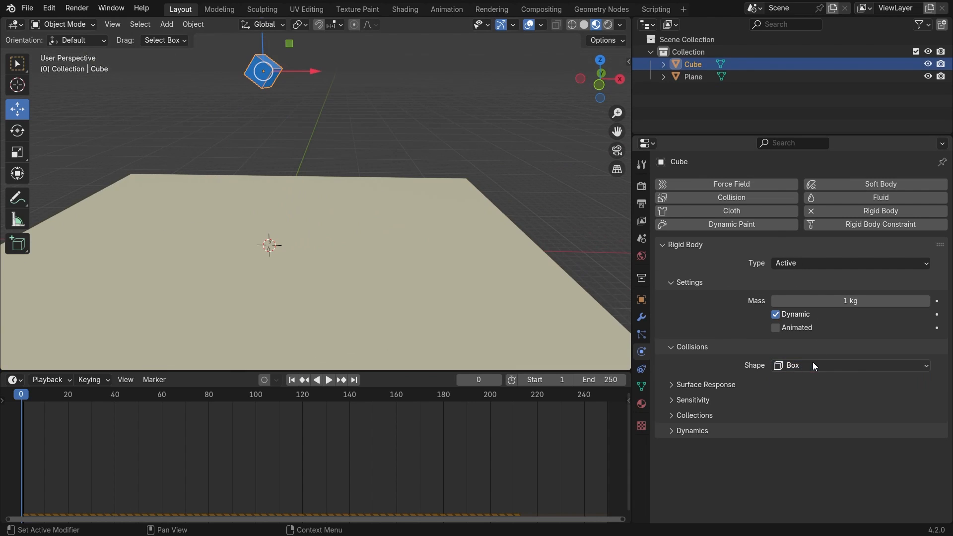
click(431, 110)
key(space)
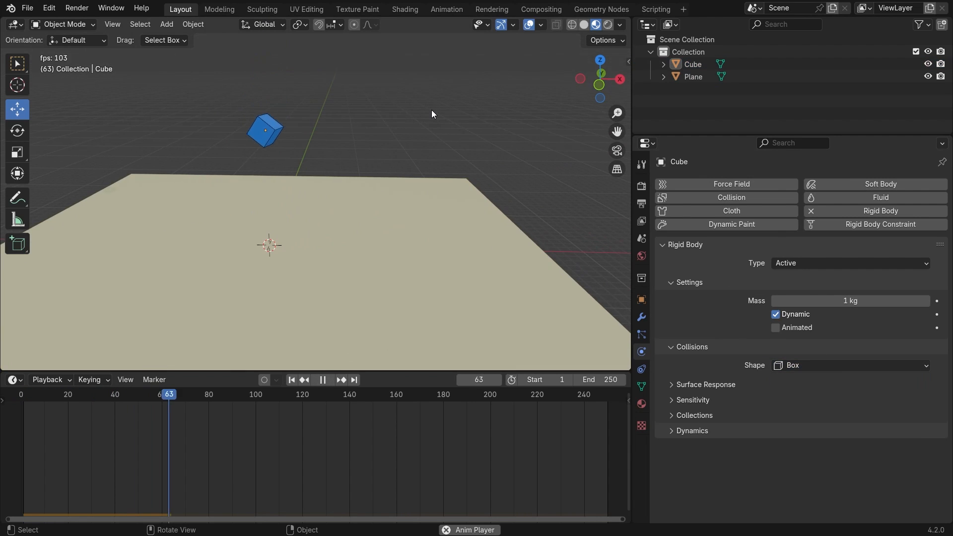
key(space)
scroll(335, 332, up, 1)
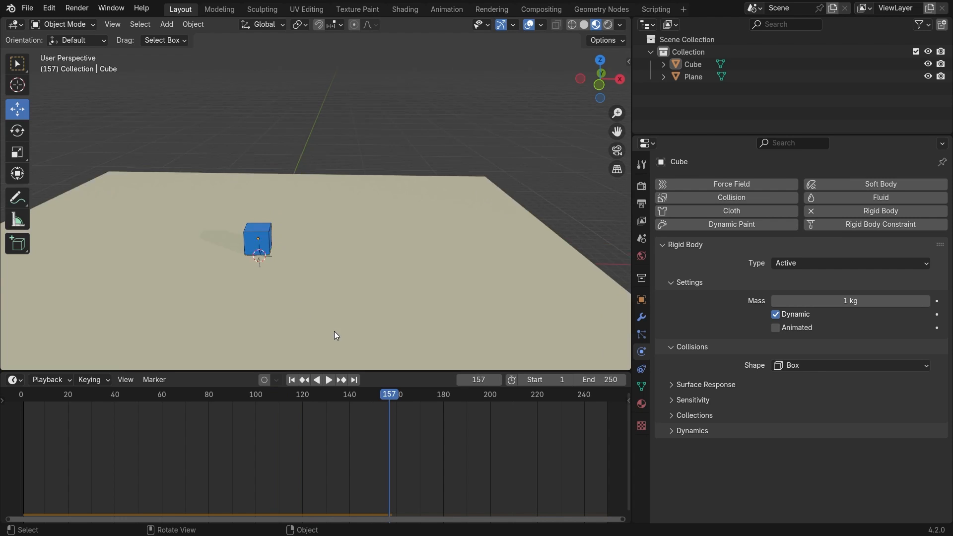
scroll(336, 331, up, 2)
scroll(371, 306, down, 1)
drag(389, 394, 20, 395)
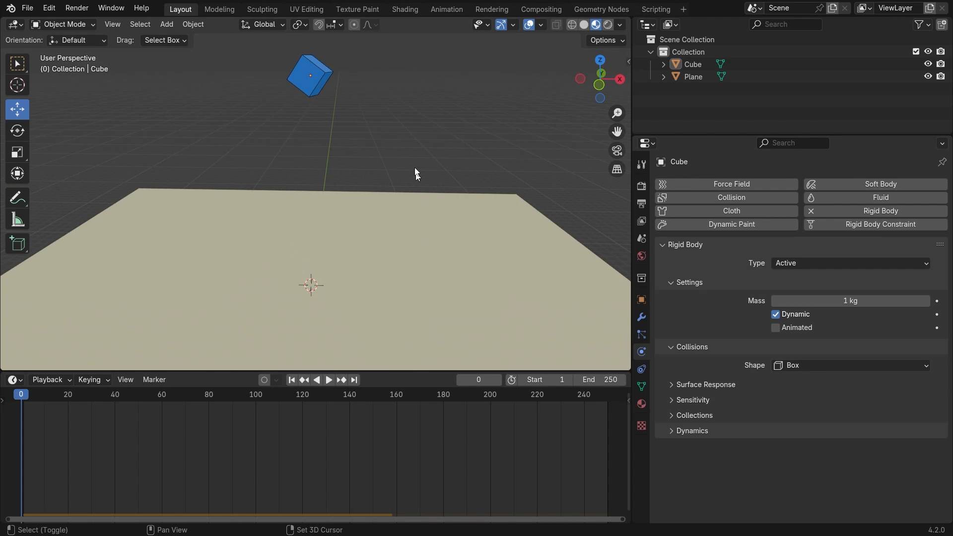
Try the Sphere collision shape on the cube and switch the viewport to wireframe shading to examine its collision outline.
shift+middle_drag(416, 174, 340, 278)
click(346, 263)
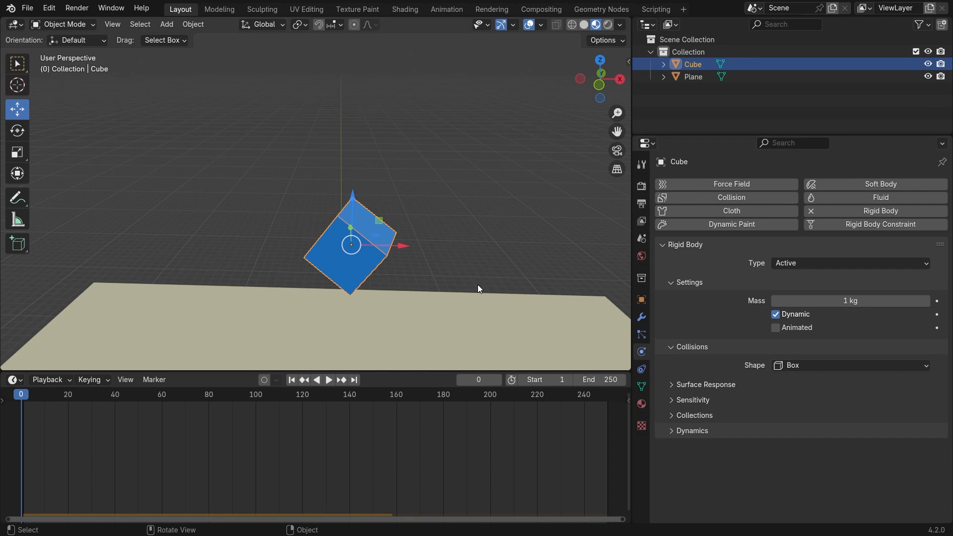
scroll(479, 284, up, 3)
shift+middle_drag(512, 281, 481, 222)
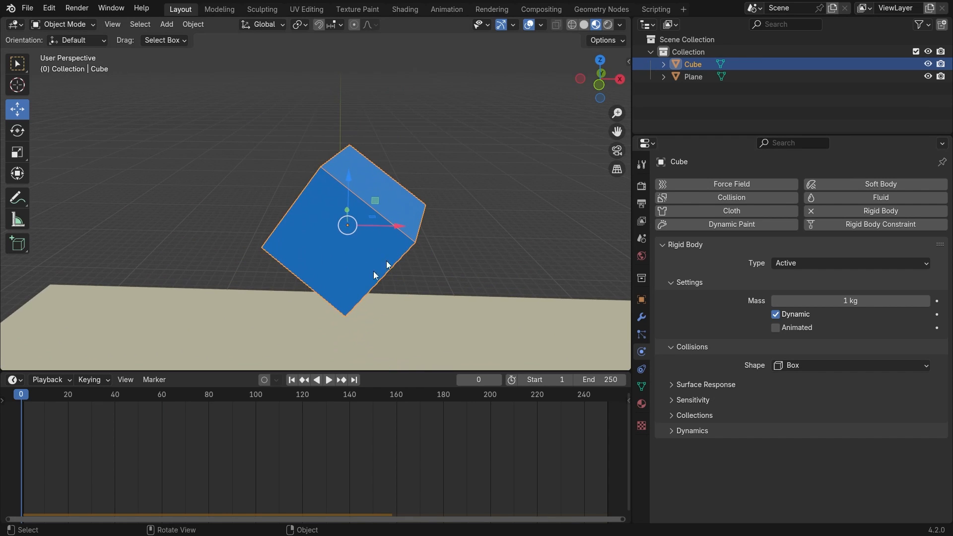
click(445, 180)
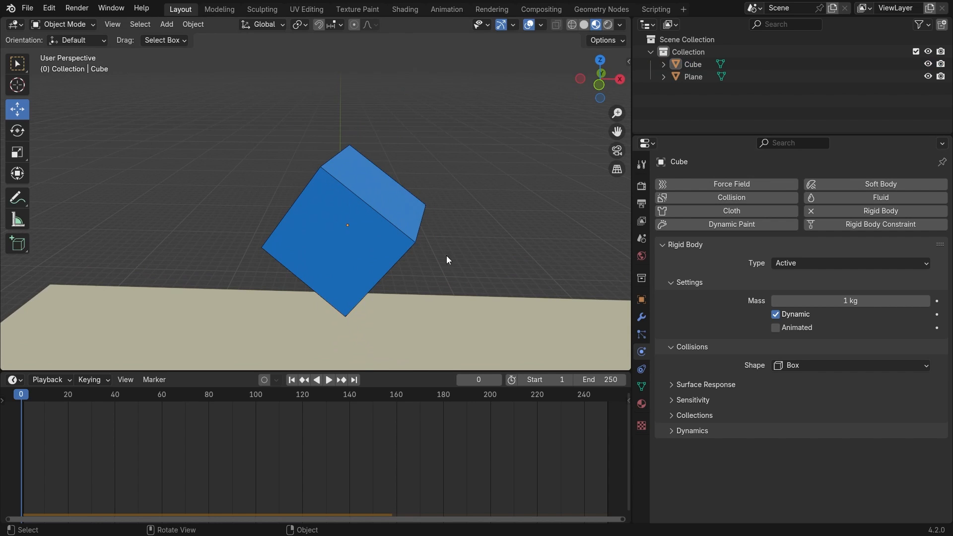
scroll(446, 255, up, 2)
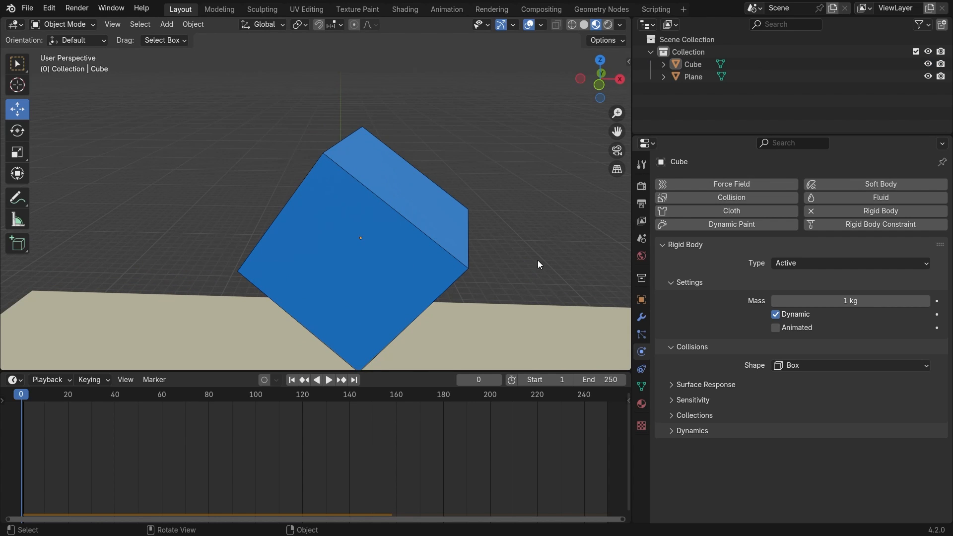
middle_drag(539, 264, 365, 189)
click(841, 368)
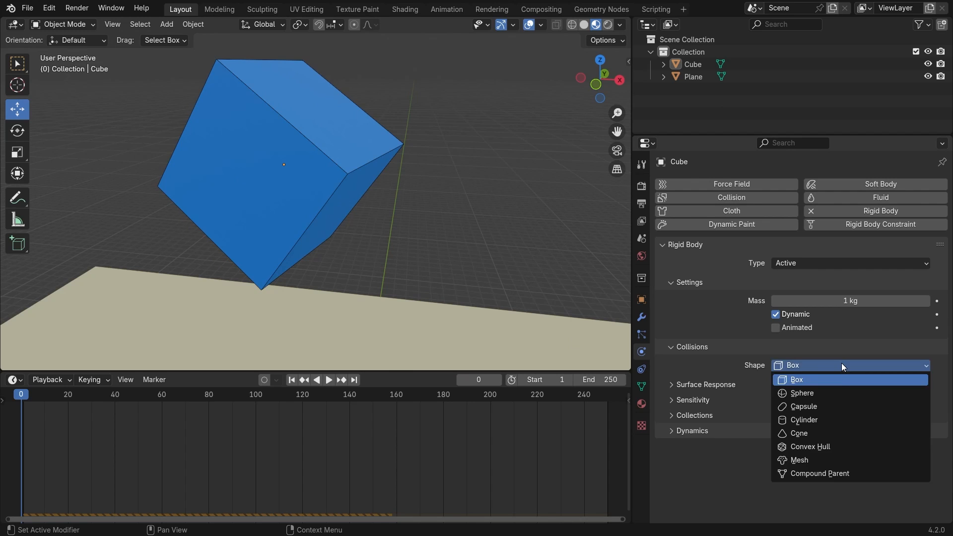
click(839, 395)
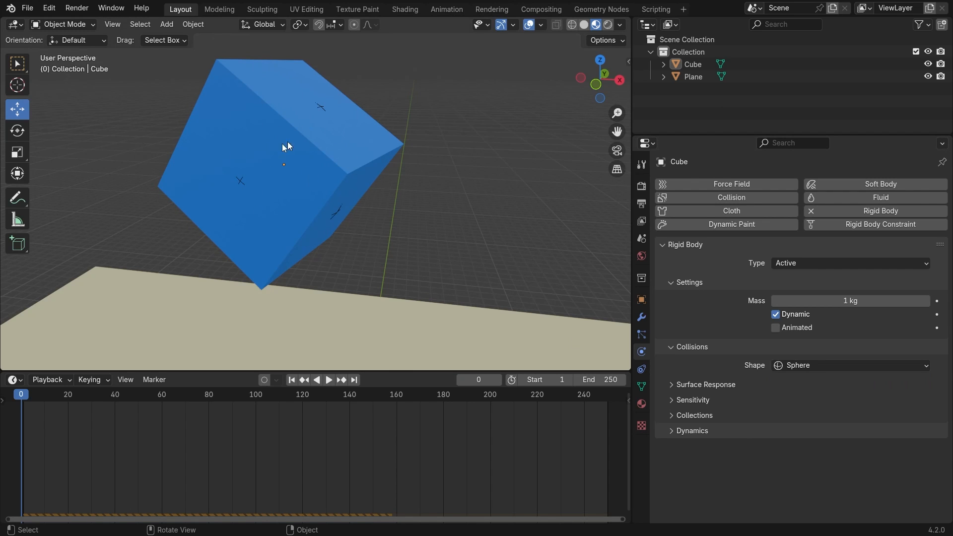
click(574, 23)
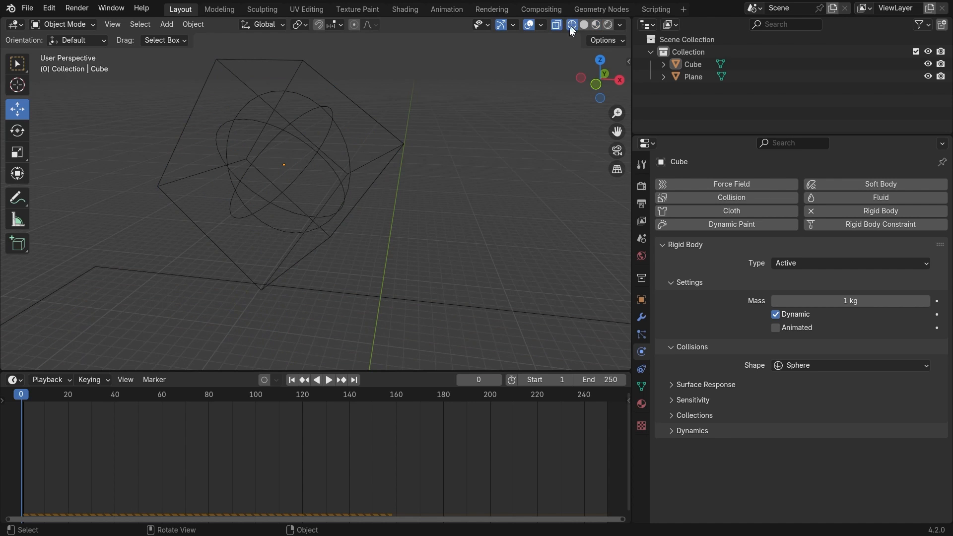
click(347, 168)
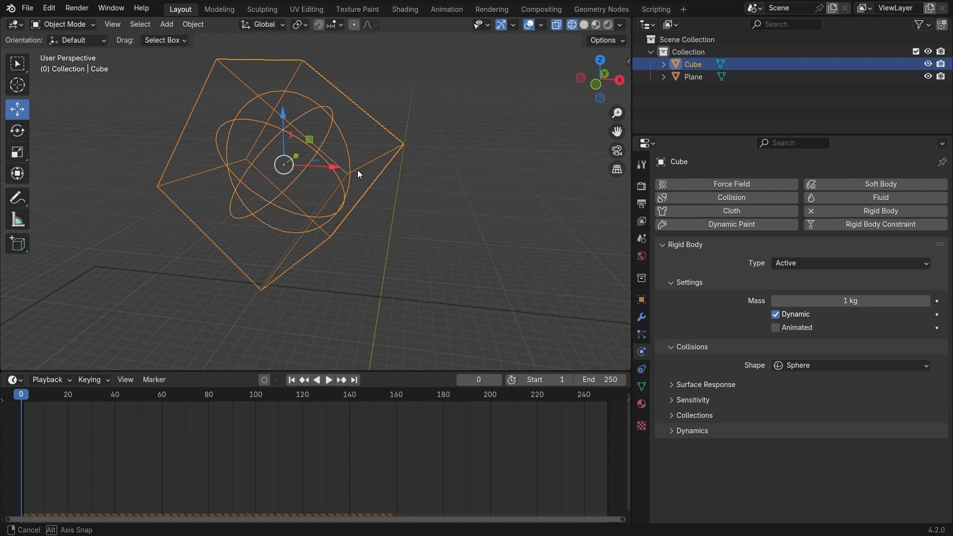
middle_drag(357, 169, 322, 179)
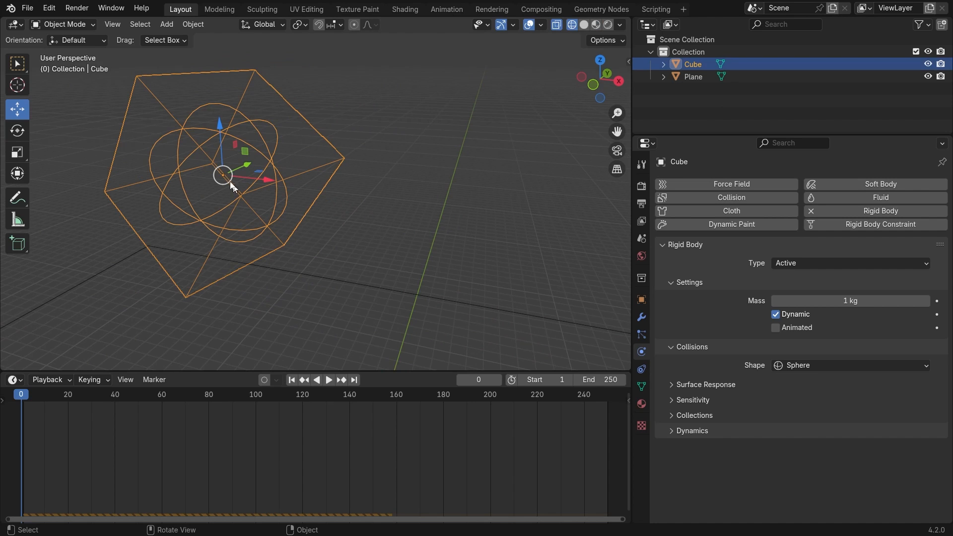
Try the Cylinder collision shape and the Capsule shape on the cube to compare their wireframe outlines.
click(802, 365)
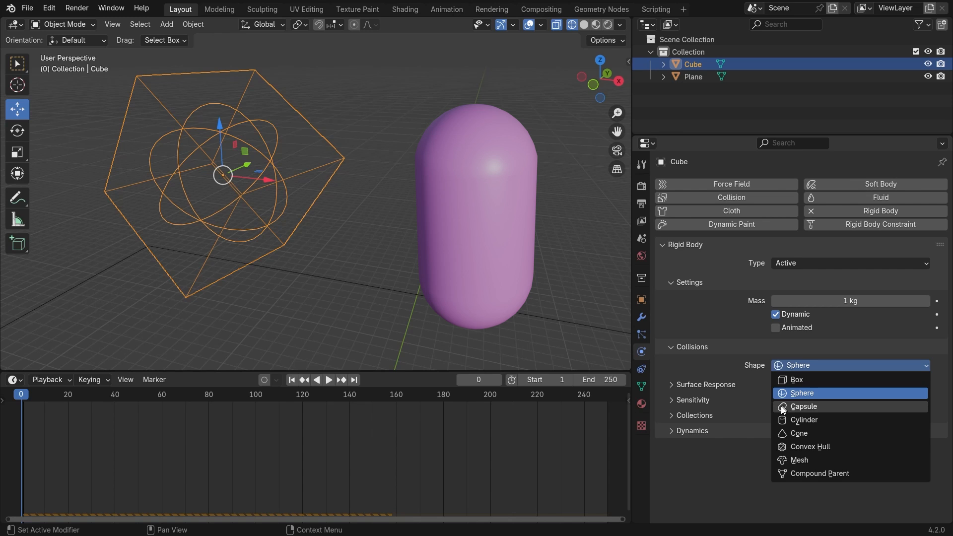
click(835, 419)
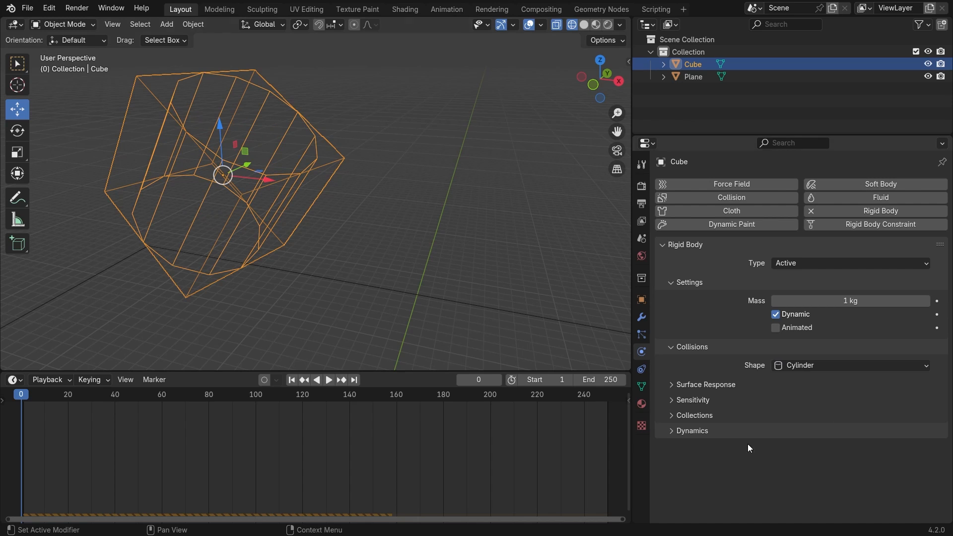
click(838, 361)
click(814, 407)
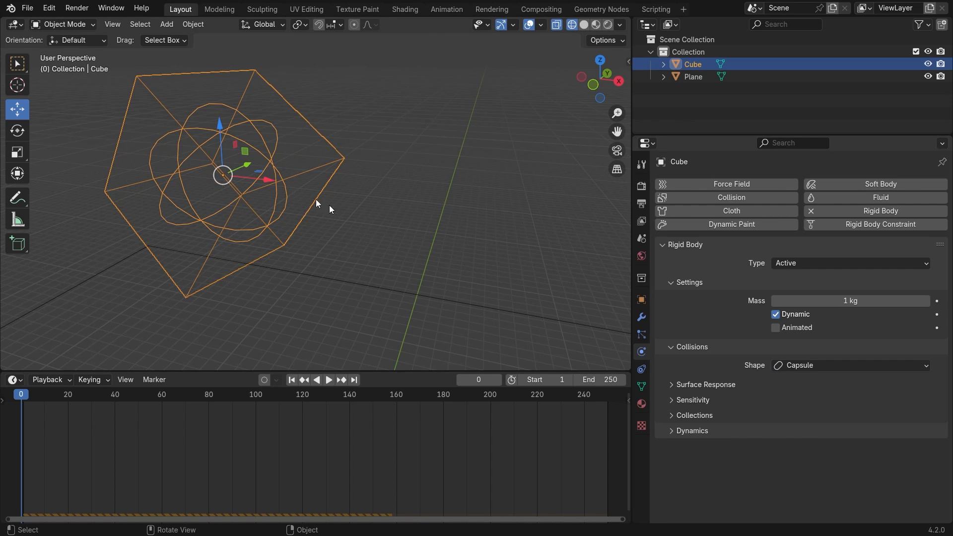
Try the Cone collision shape on the cube to examine its wireframe outline.
click(820, 362)
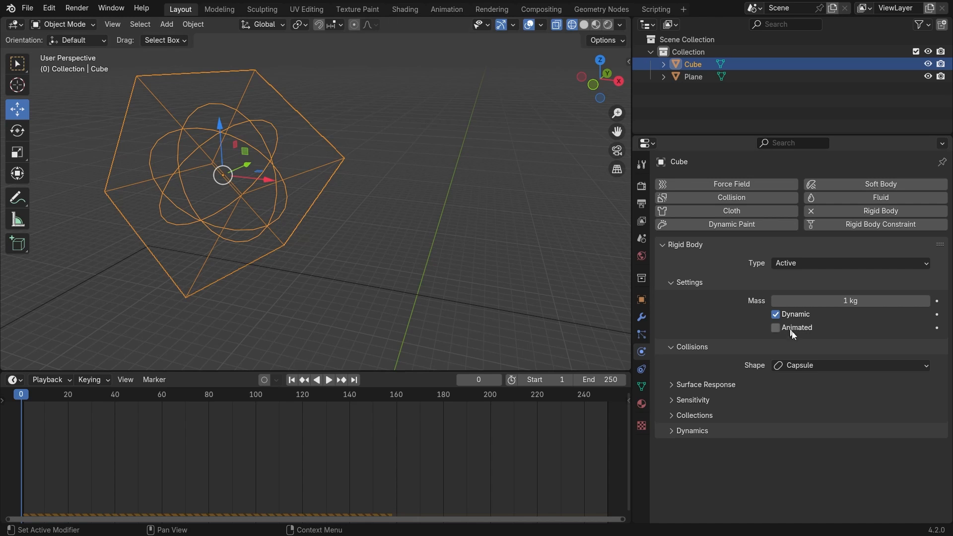
click(808, 365)
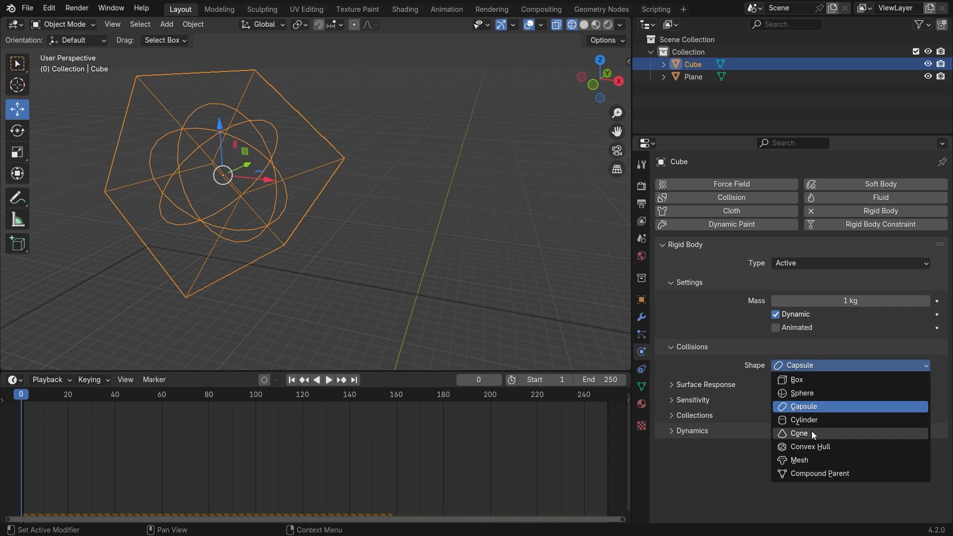
click(810, 431)
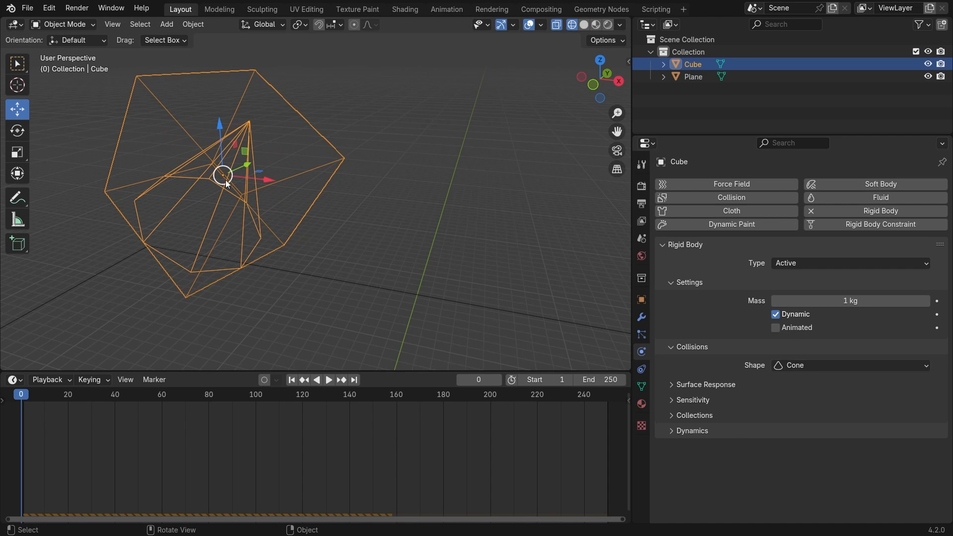
Set the cube's collision shape back to Box and return the viewport to Material Preview shading.
click(808, 364)
click(808, 378)
middle_drag(312, 256, 342, 234)
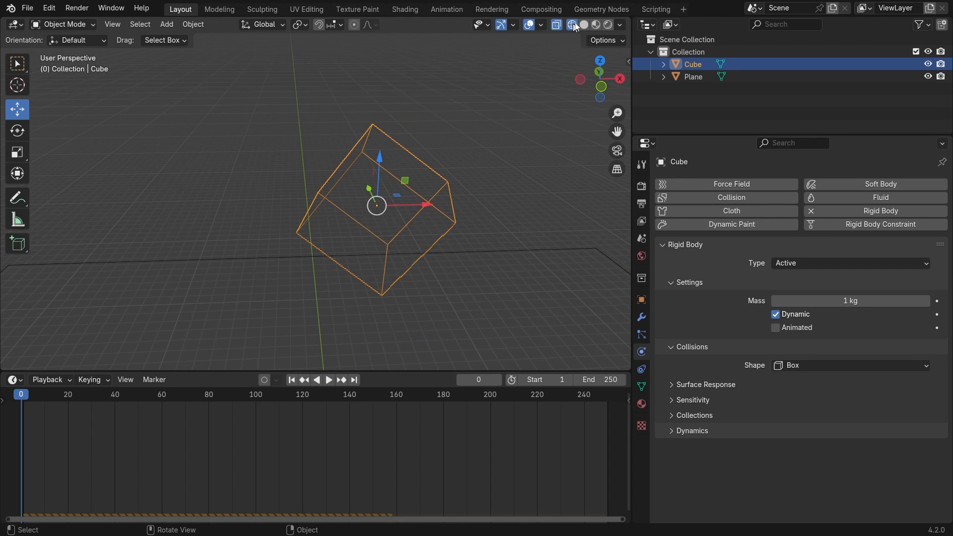
click(597, 24)
mouse_move(490, 225)
middle_down()
mouse_move(406, 208)
mouse_move(500, 212)
middle_up()
scroll(501, 213, up, 2)
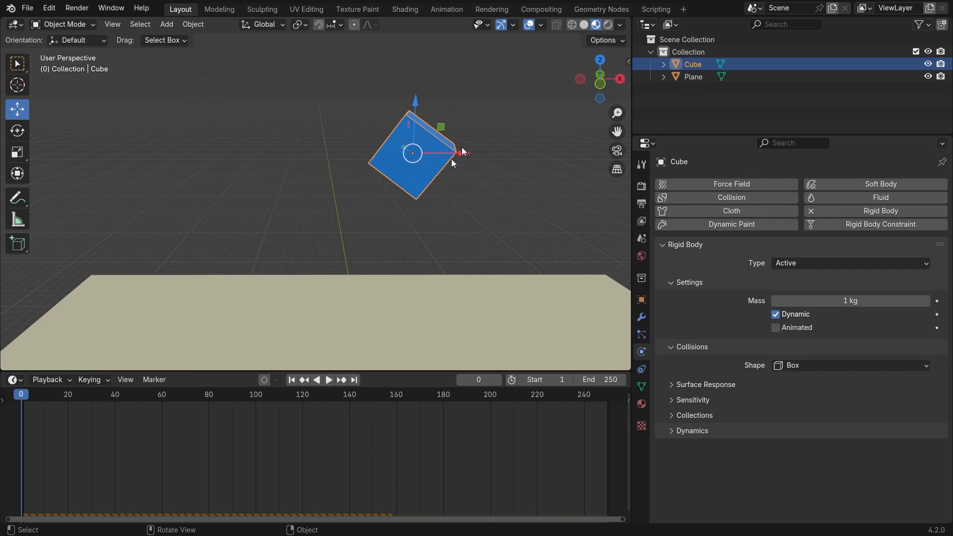
Play the simulation of the tilted cube again using the Box shape and rewind to frame 0.
click(827, 365)
key(space)
scroll(445, 243, down, 1)
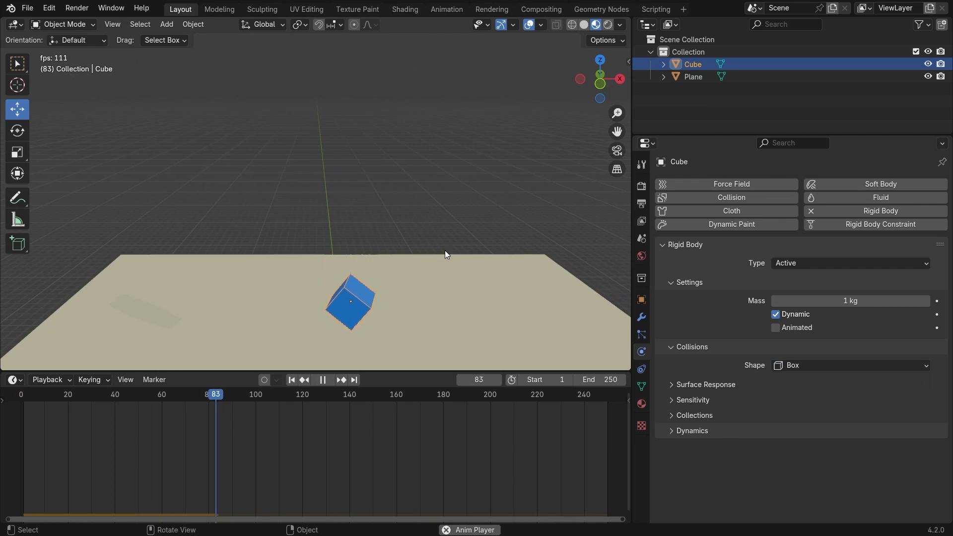
shift+middle_drag(442, 294, 445, 189)
key(space)
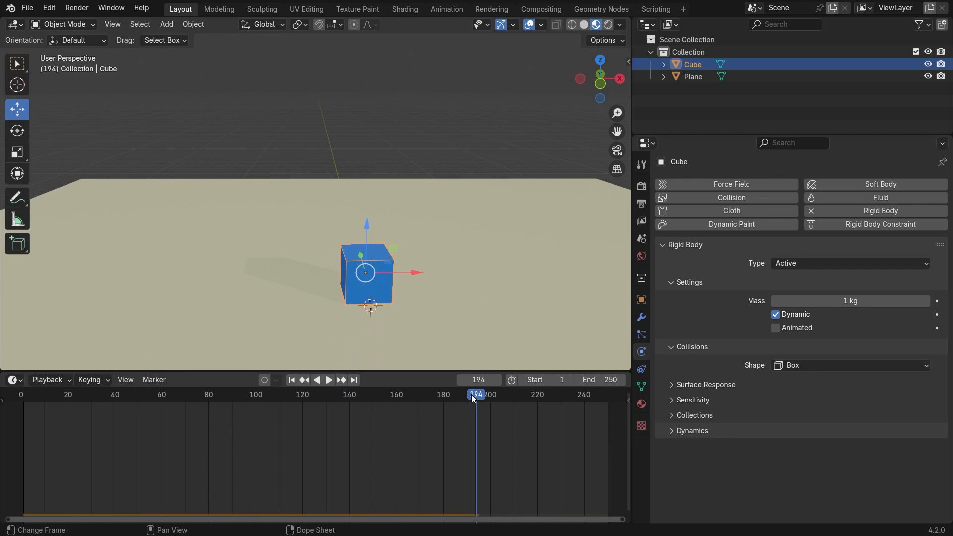
drag(472, 394, 20, 397)
scroll(449, 220, down, 3)
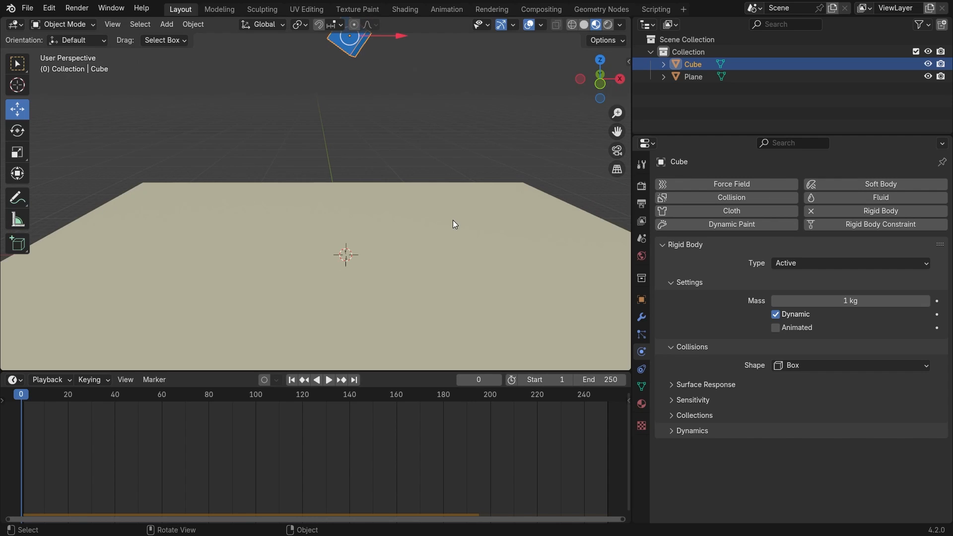
Set the cube's collision shape to Sphere and play the simulation, pausing at frame 150 to examine where the cube meets the plane.
click(818, 365)
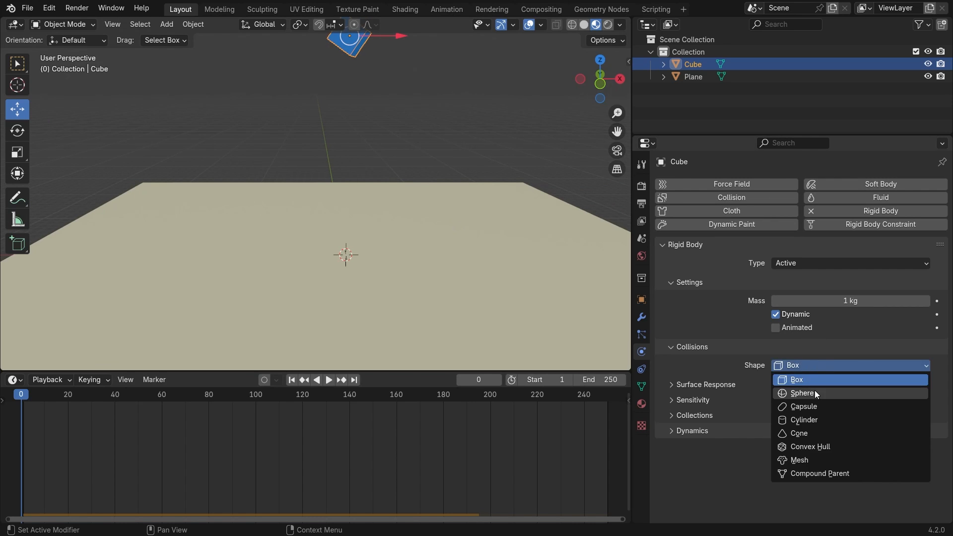
click(815, 395)
scroll(519, 228, down, 2)
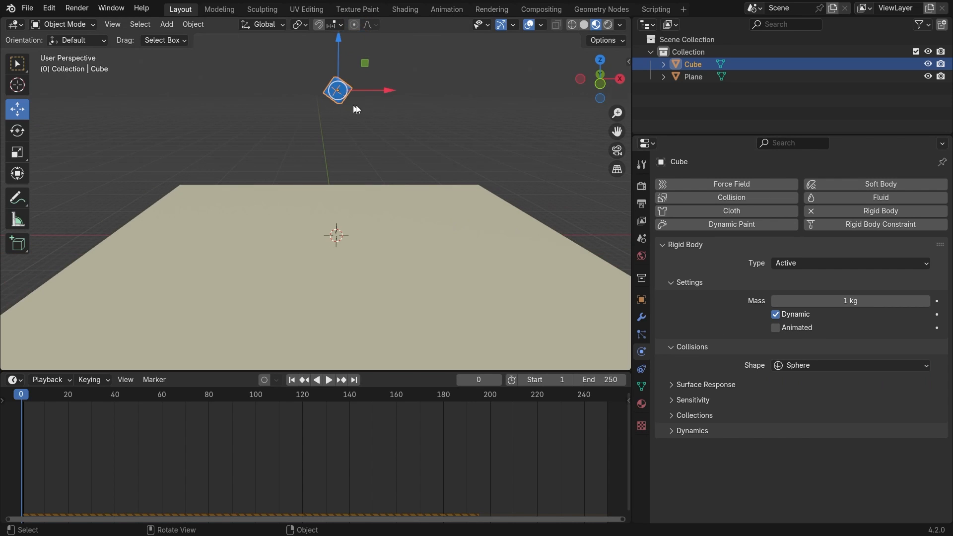
key(space)
scroll(426, 181, up, 4)
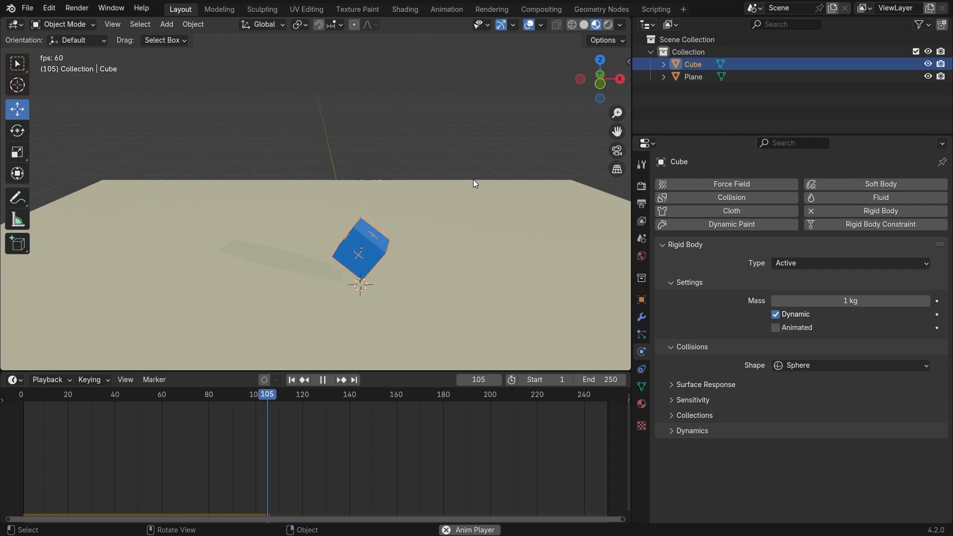
key(space)
shift+middle_drag(434, 292, 431, 140)
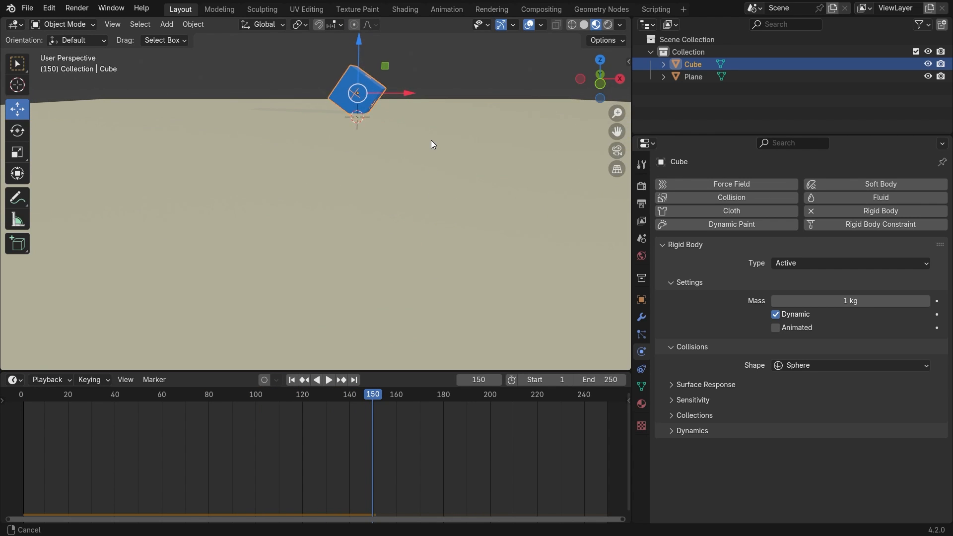
middle_drag(446, 188, 442, 234)
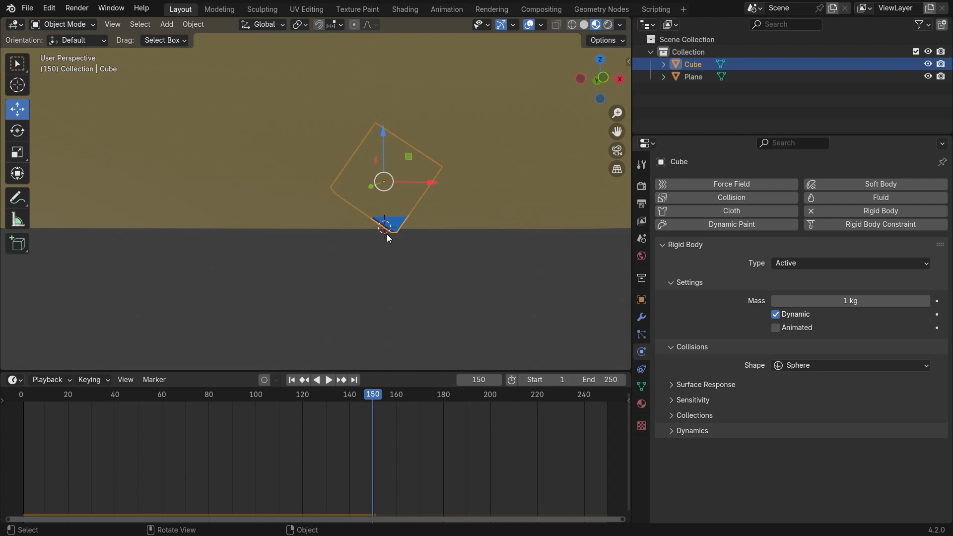
middle_drag(406, 242, 425, 197)
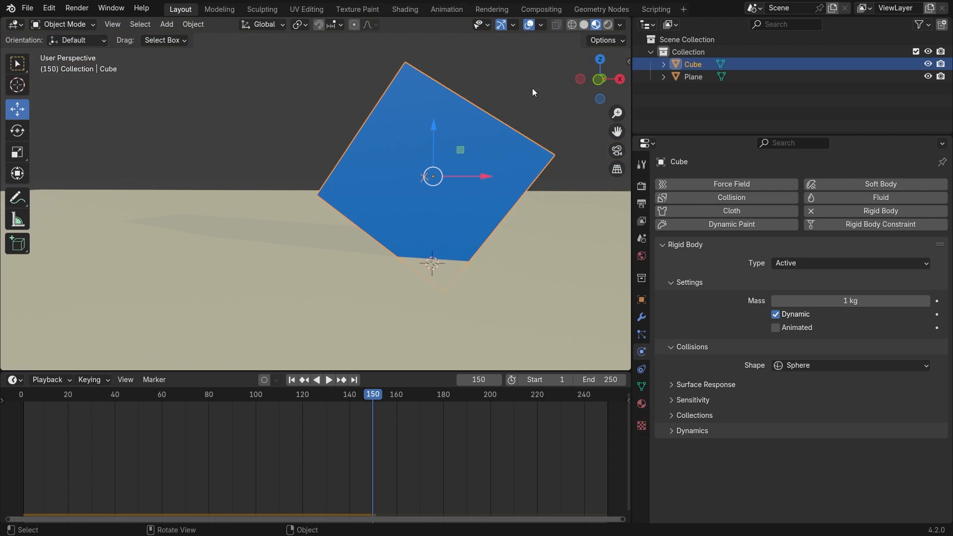
Check the cube's Sphere collision outline in wireframe, and set the collision shape back to Box in Material Preview shading.
click(573, 29)
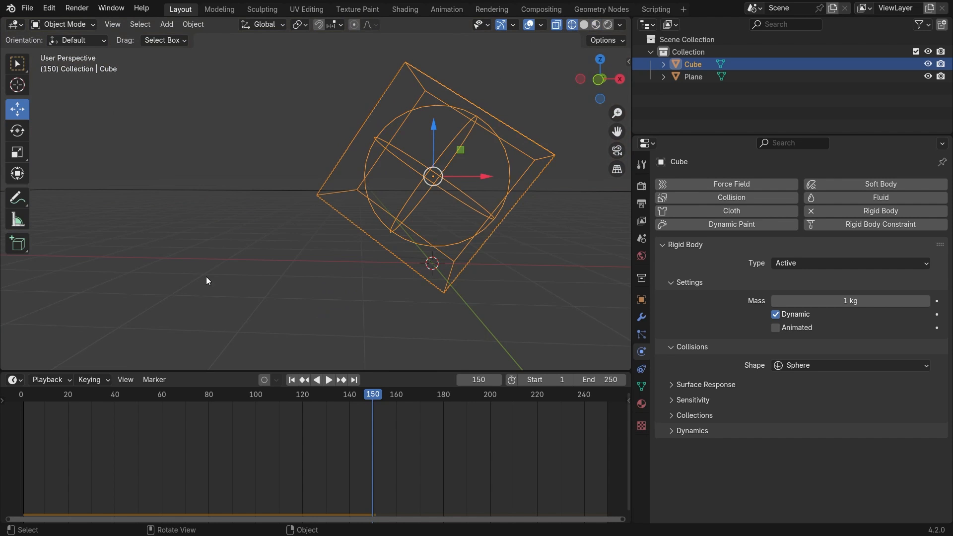
middle_drag(207, 281, 363, 221)
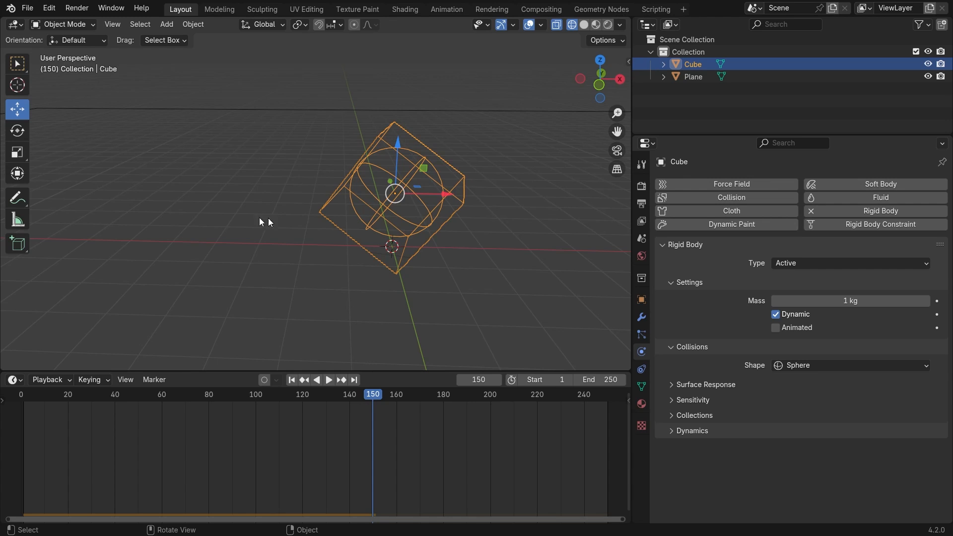
click(831, 366)
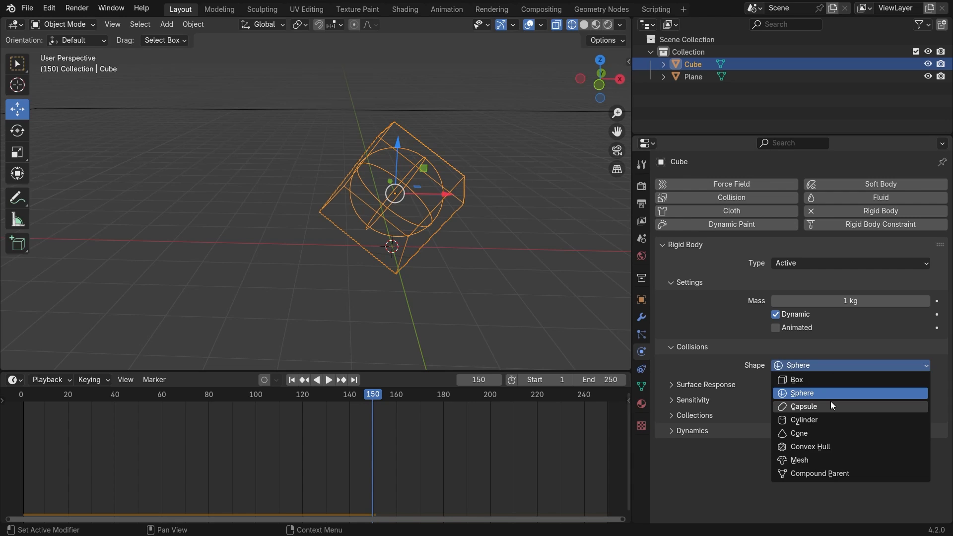
click(827, 379)
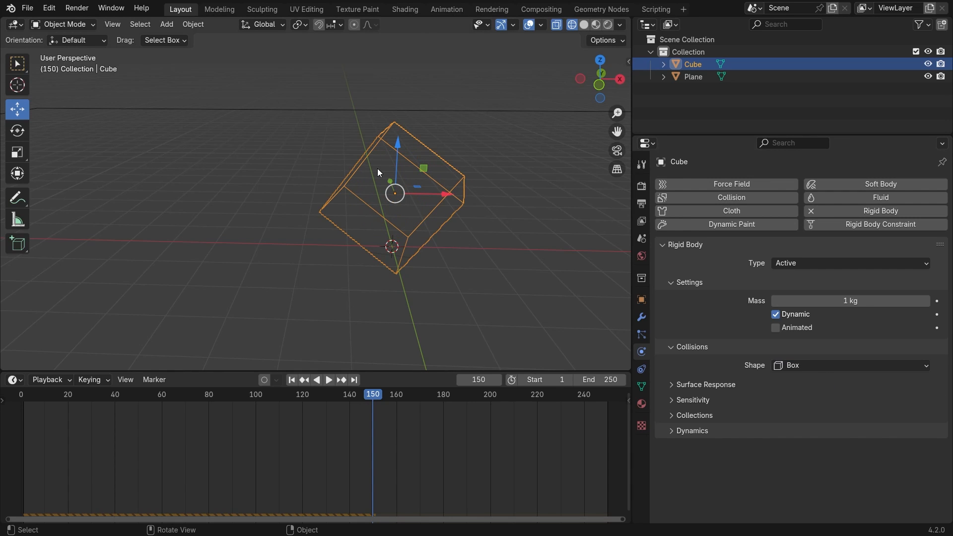
click(596, 25)
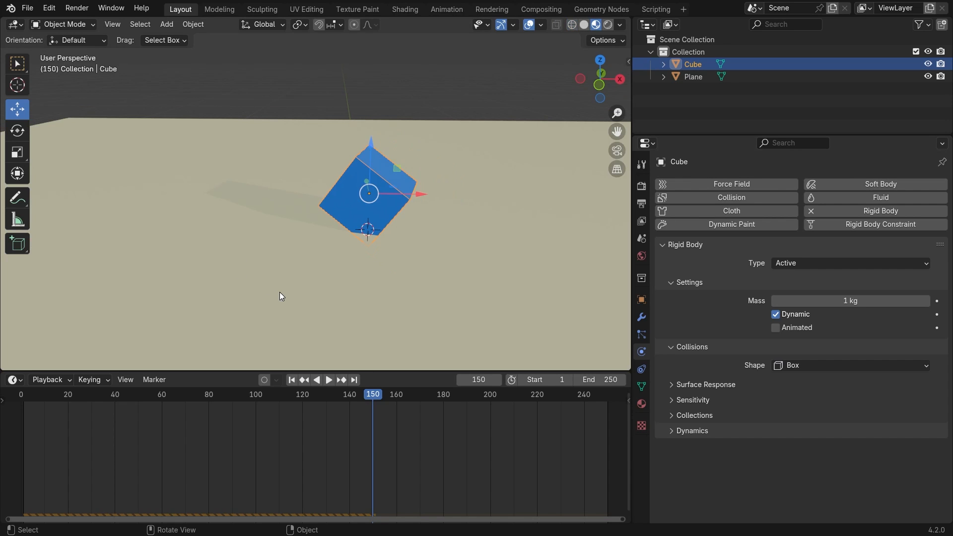
Rewind to frame 0, play the Box-shape simulation until frame 183 to watch the cube land, and rewind again.
drag(370, 396, 20, 439)
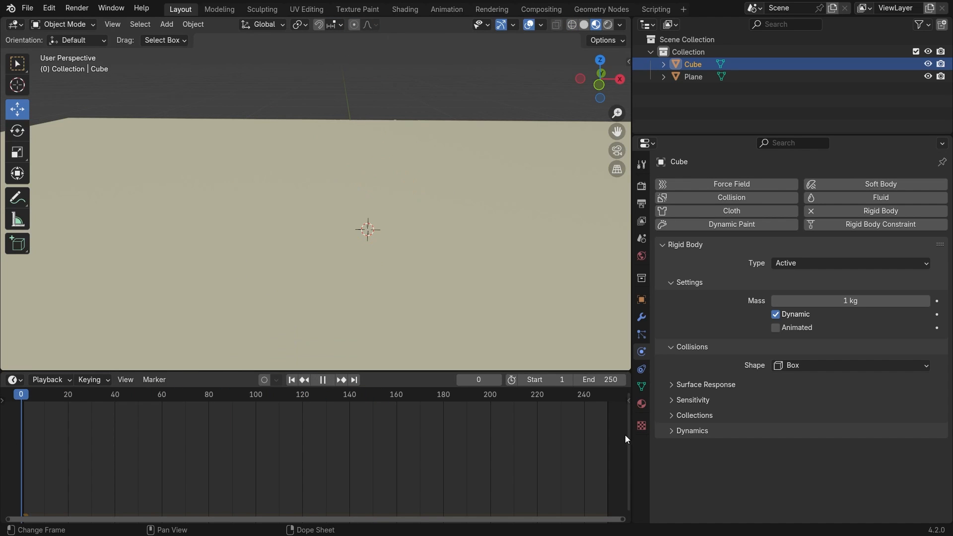
key(Escape)
scroll(502, 290, down, 4)
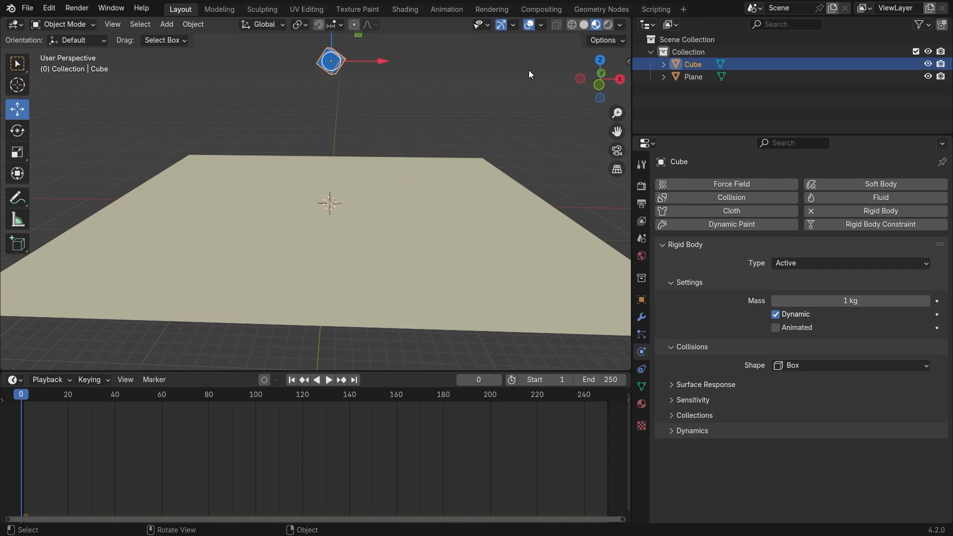
click(528, 70)
key(space)
scroll(478, 233, up, 1)
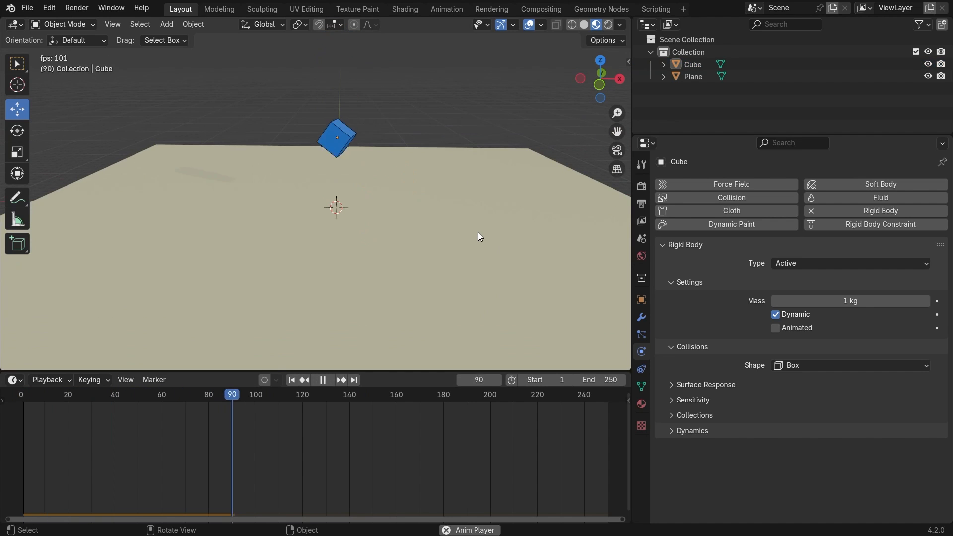
key(space)
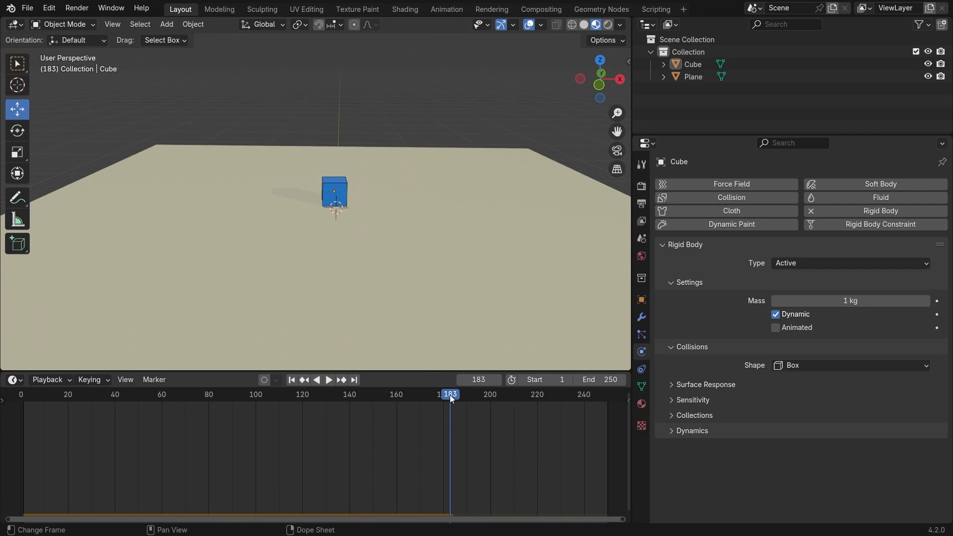
drag(452, 399, 20, 434)
scroll(405, 236, down, 1)
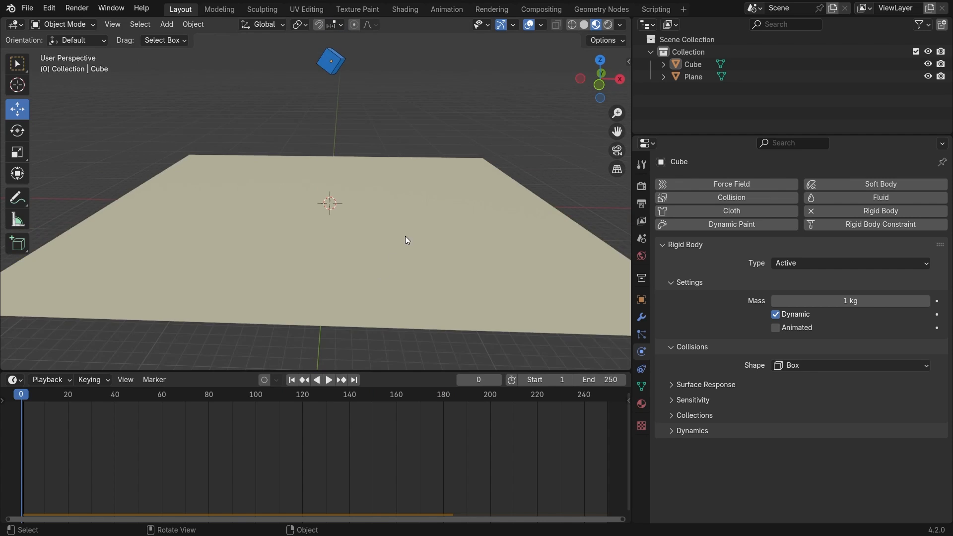
Try the Convex Hull collision shape on the cube by playing the simulation and rewinding to frame 0.
scroll(462, 127, up, 2)
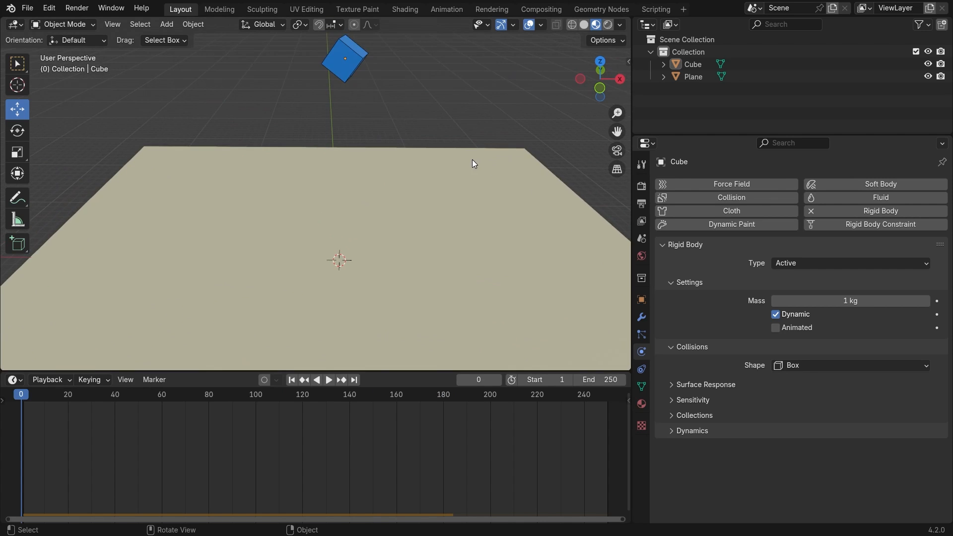
click(813, 363)
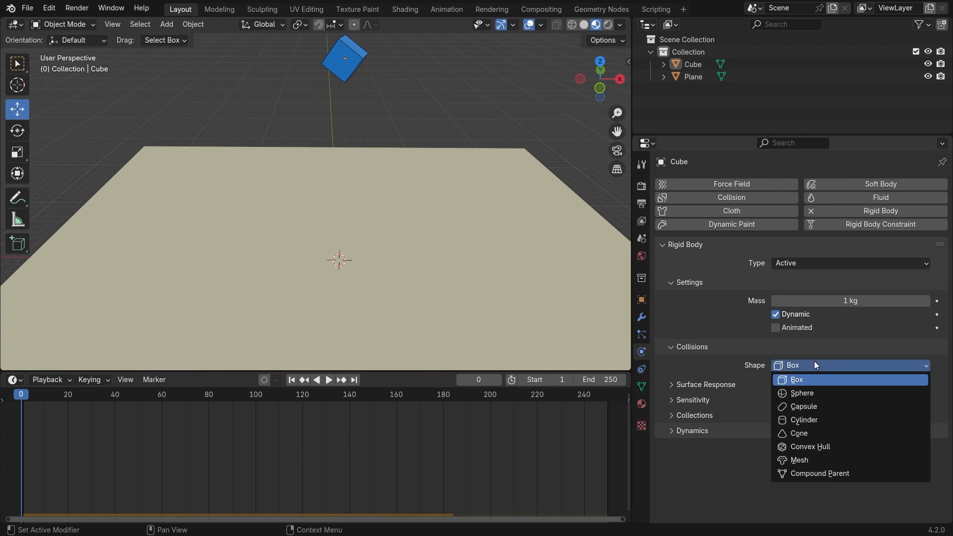
click(836, 449)
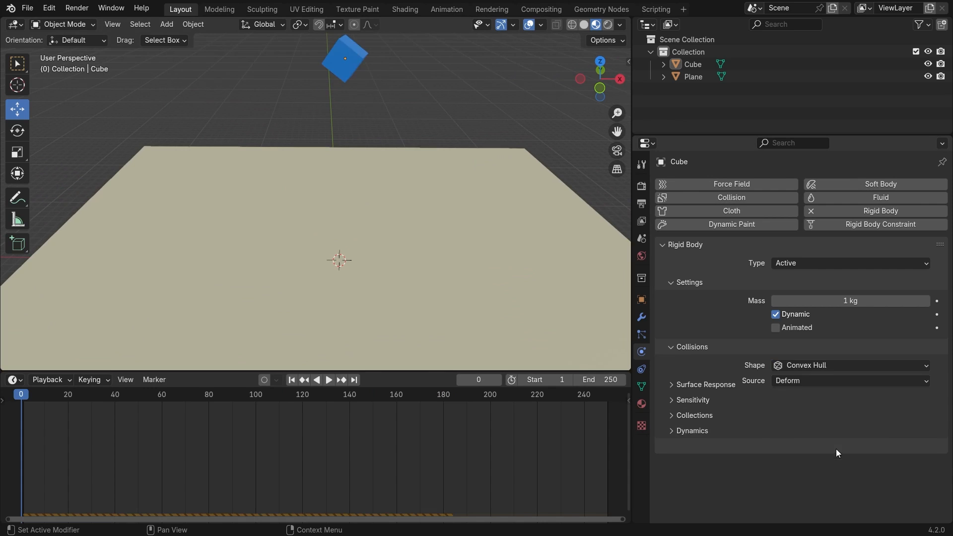
key(space)
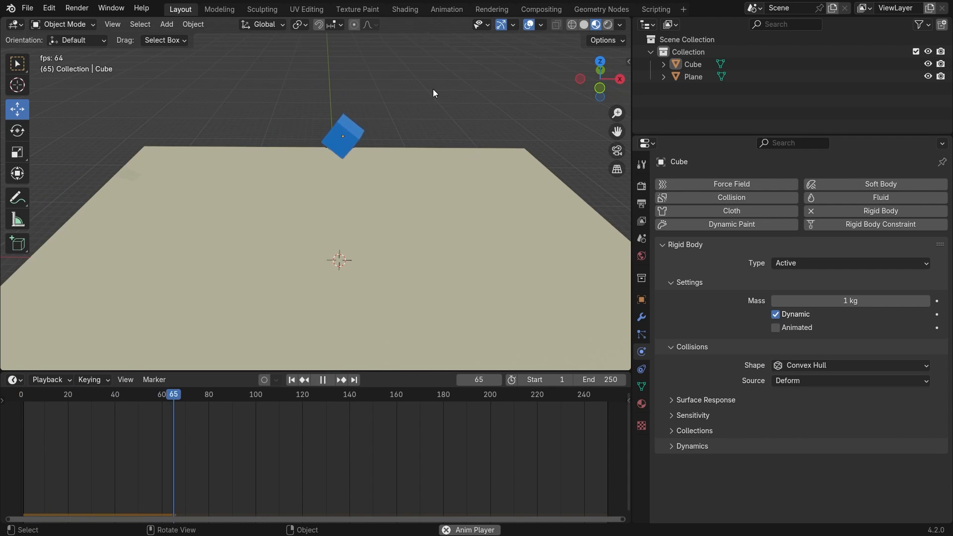
drag(392, 394, 217, 396)
key(Escape)
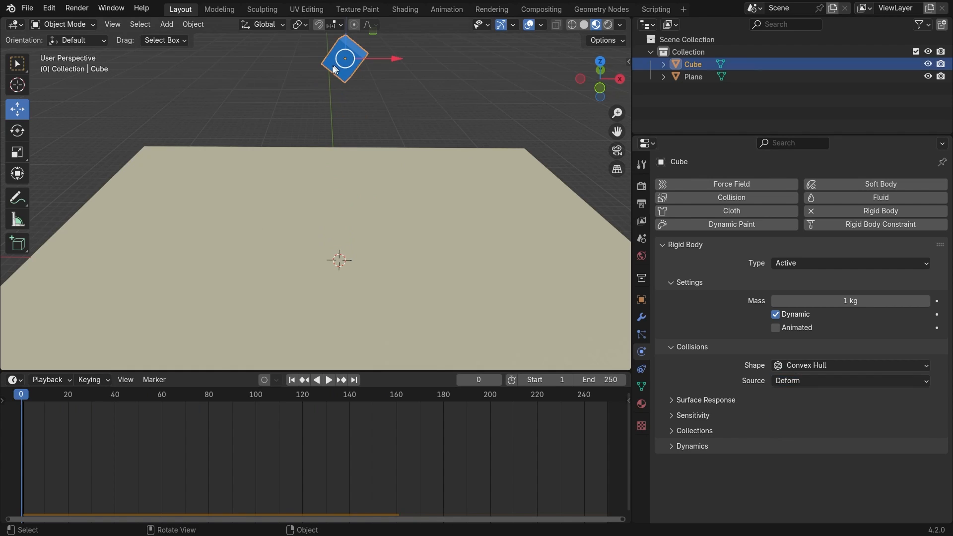
Try the Mesh collision shape on the cube by playing the simulation to frame 204 and rewinding to frame 0.
click(855, 365)
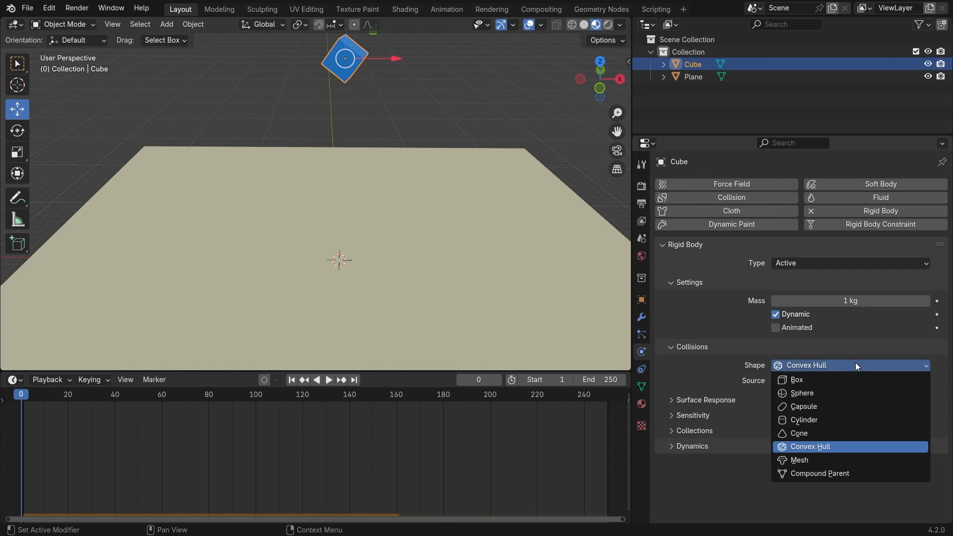
click(842, 459)
key(space)
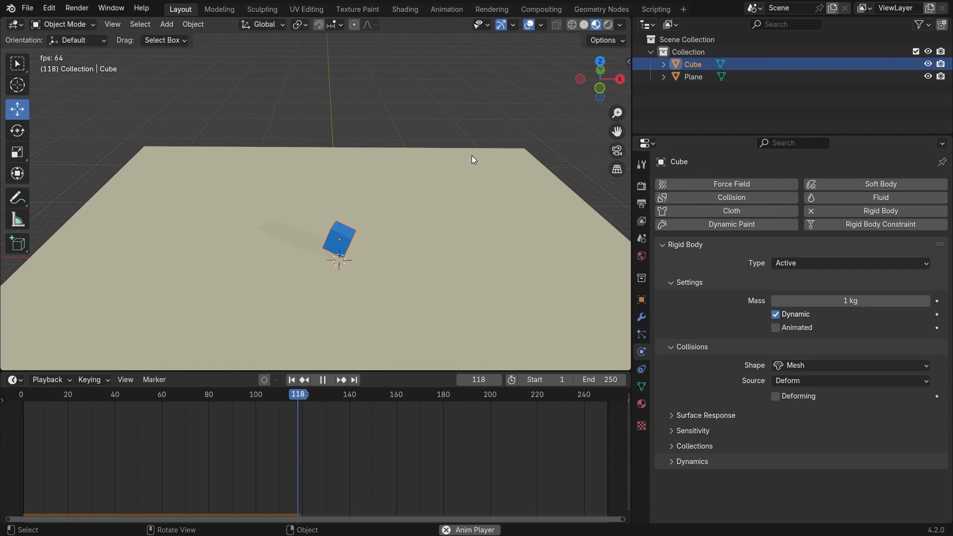
key(space)
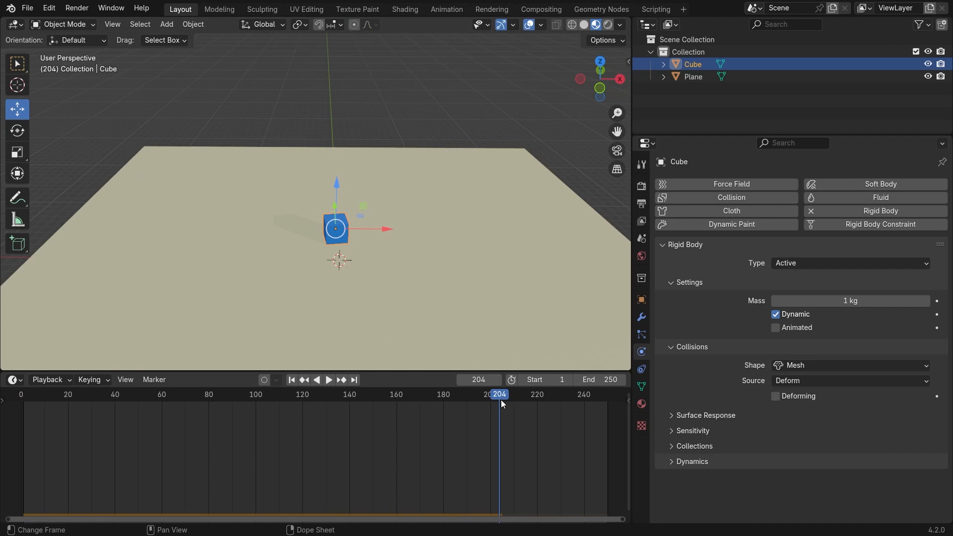
key(shift+Left)
Set the cube's collision shape to Box and test it by playing the simulation to frame 166 and rewinding to frame 0.
click(814, 365)
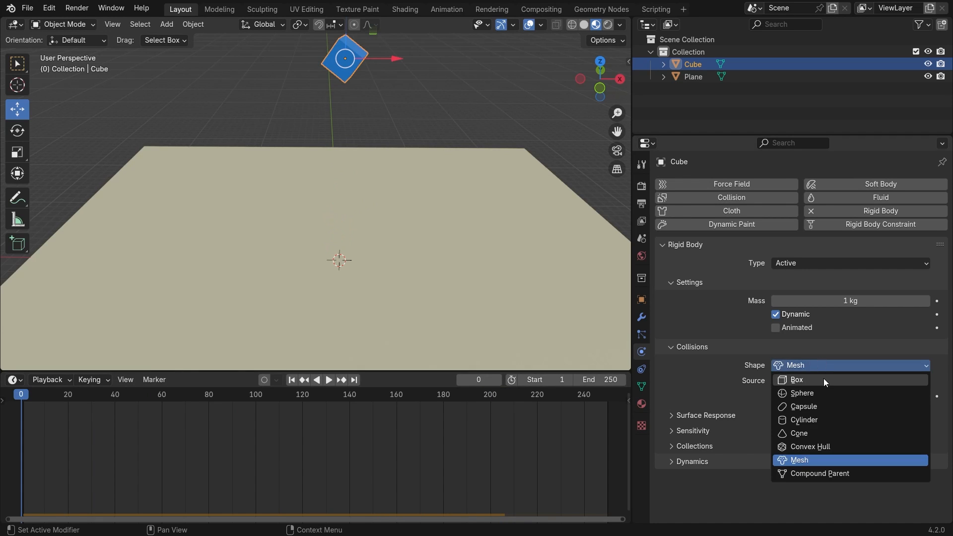
click(823, 379)
key(space)
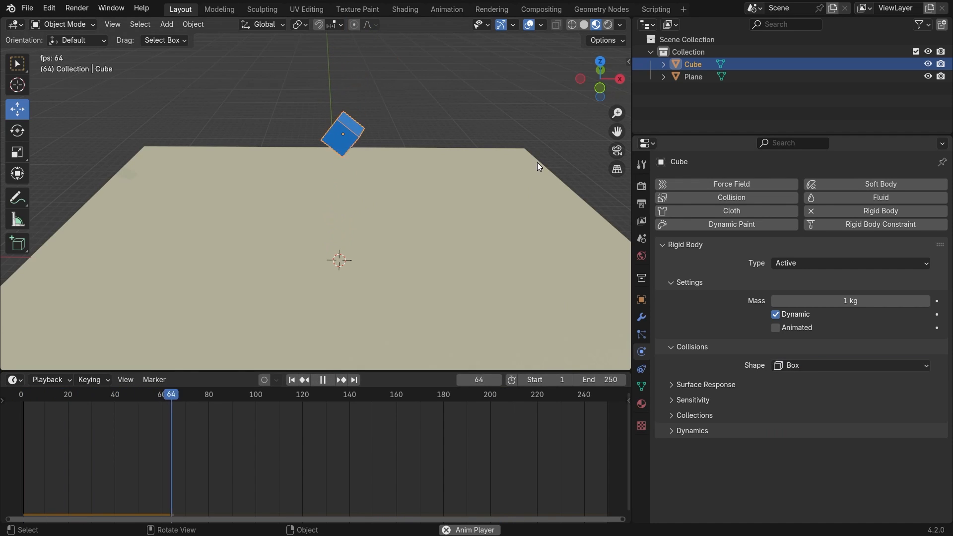
key(space)
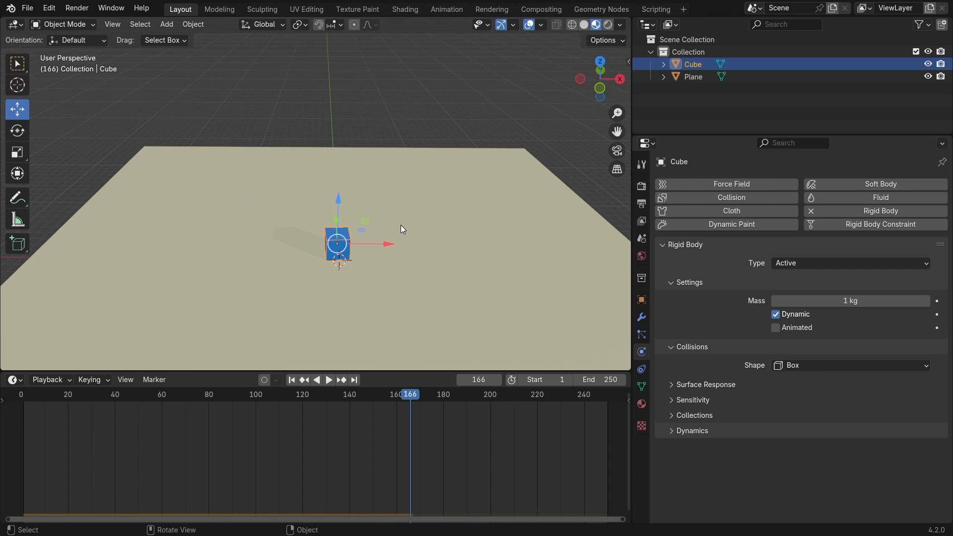
key(shift+Left)
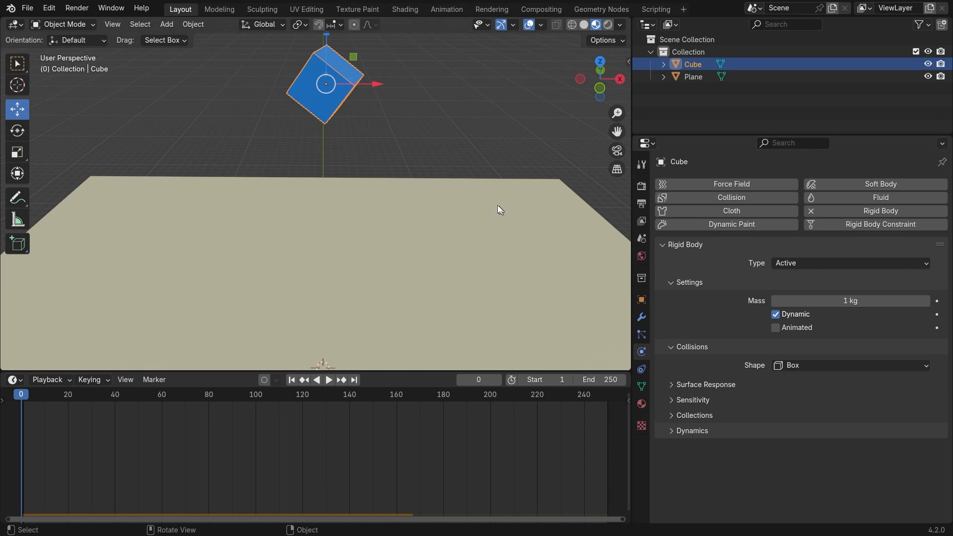
Show the cube's Surface Response settings and play the simulation, pausing at frame 139.
click(674, 385)
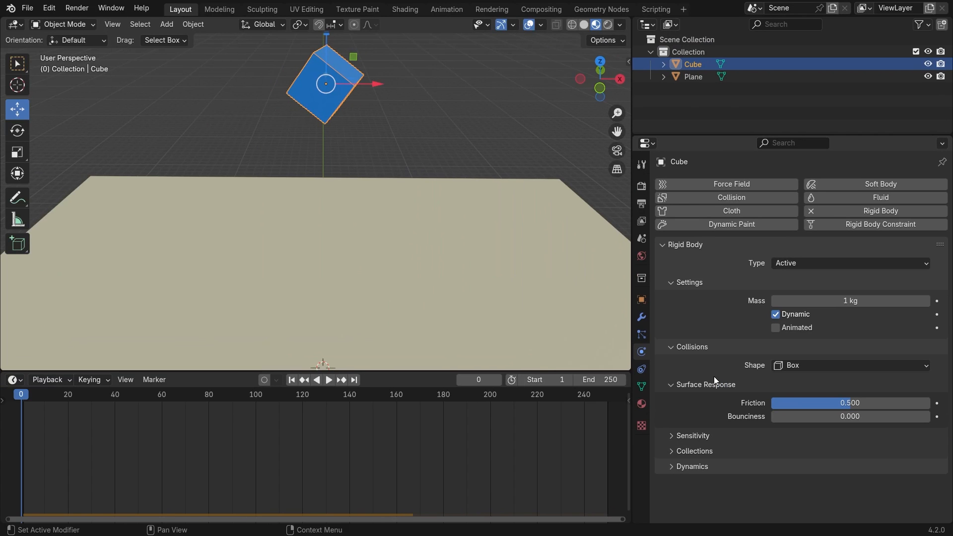
key(space)
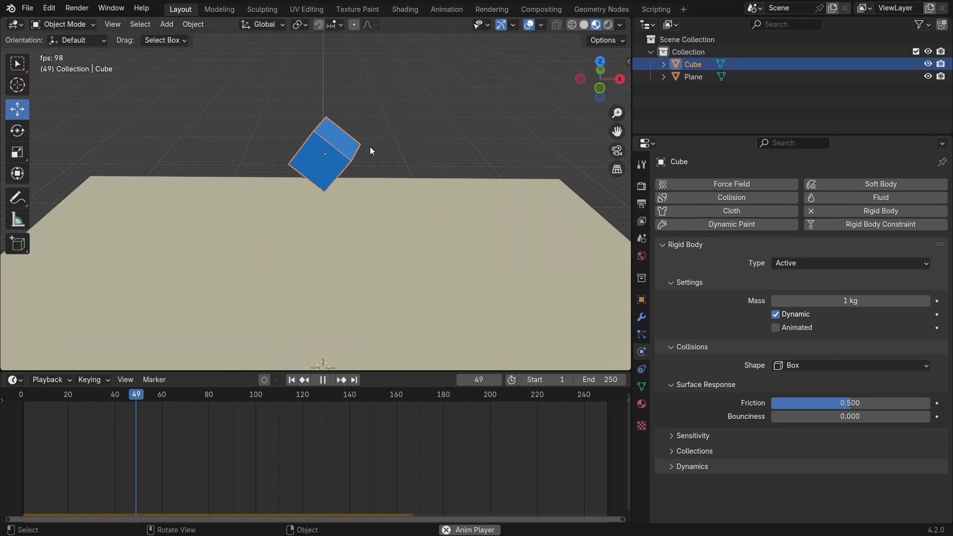
key(space)
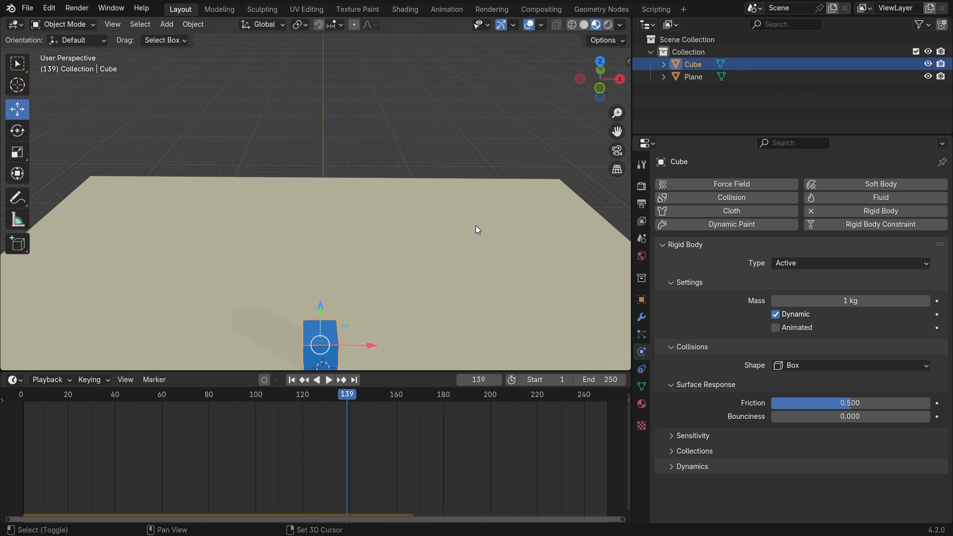
Examine the contact between the cube and the plane at frame 139, and select the plane to view its surface response settings.
shift+middle_drag(341, 310, 340, 234)
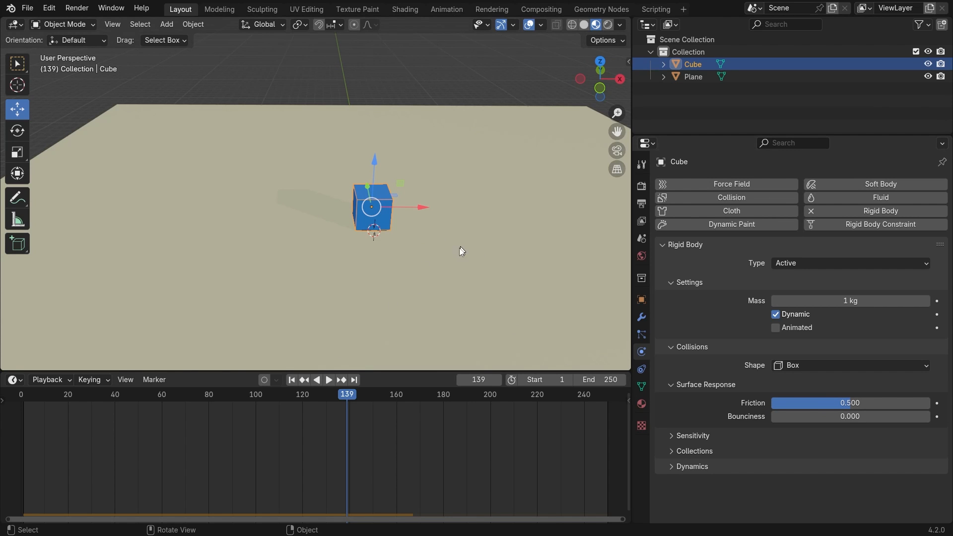
middle_drag(488, 246, 398, 249)
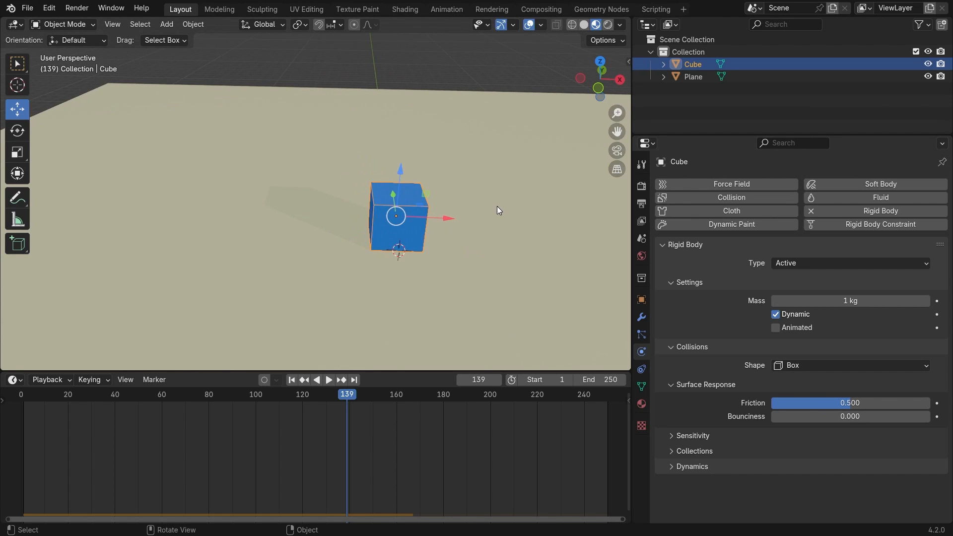
middle_drag(498, 208, 379, 198)
click(499, 251)
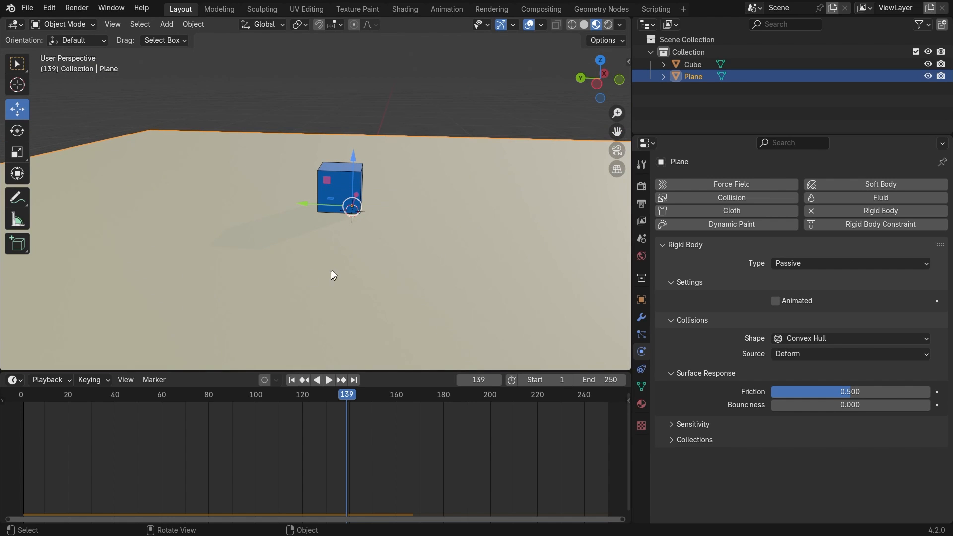
middle_drag(341, 266, 394, 222)
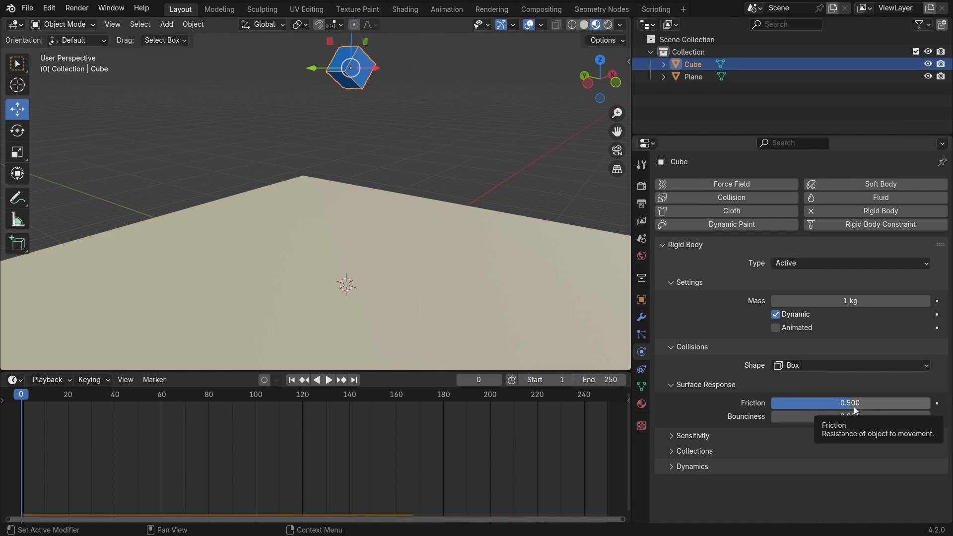
Set the cube's friction to 1.000 from frame 0 and test it by playing the simulation to frame 192 and rewinding.
drag(854, 407, 930, 403)
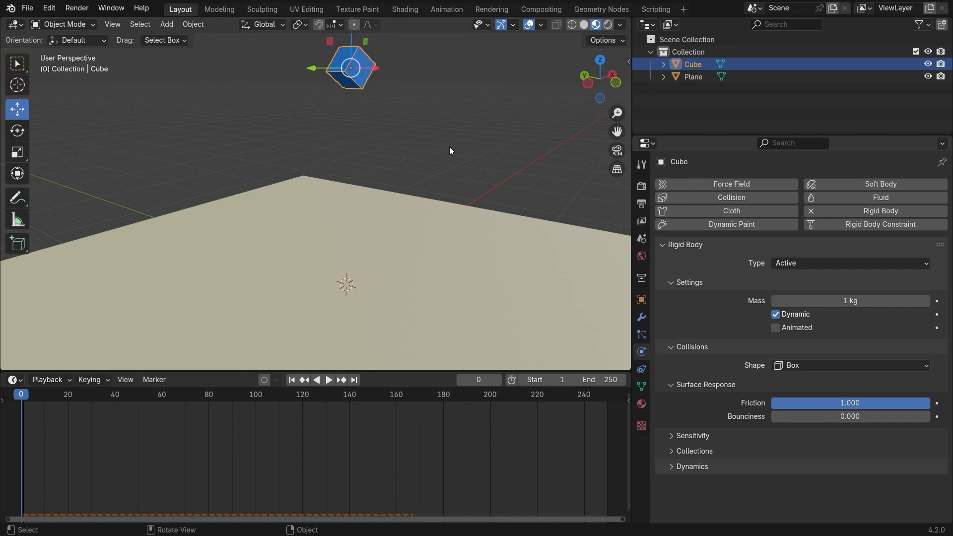
click(514, 141)
key(space)
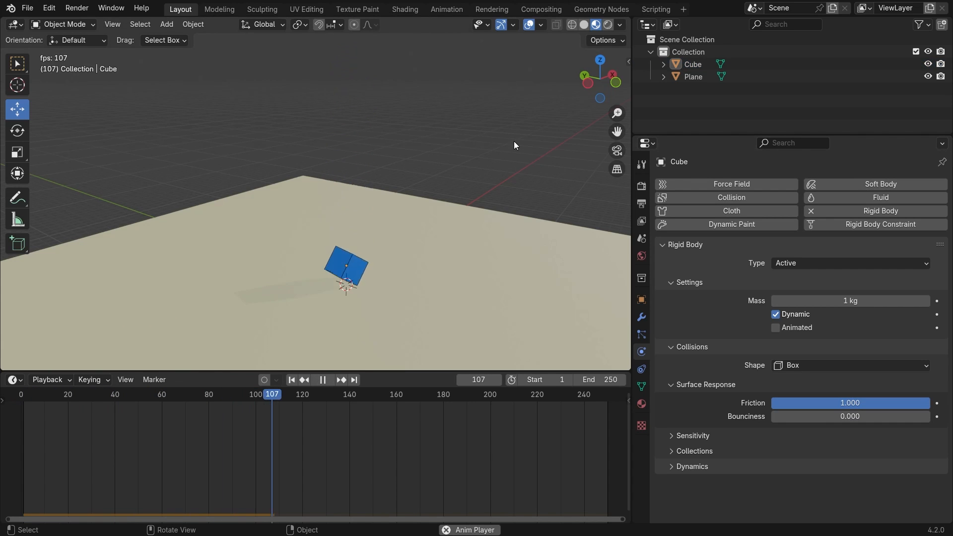
key(space)
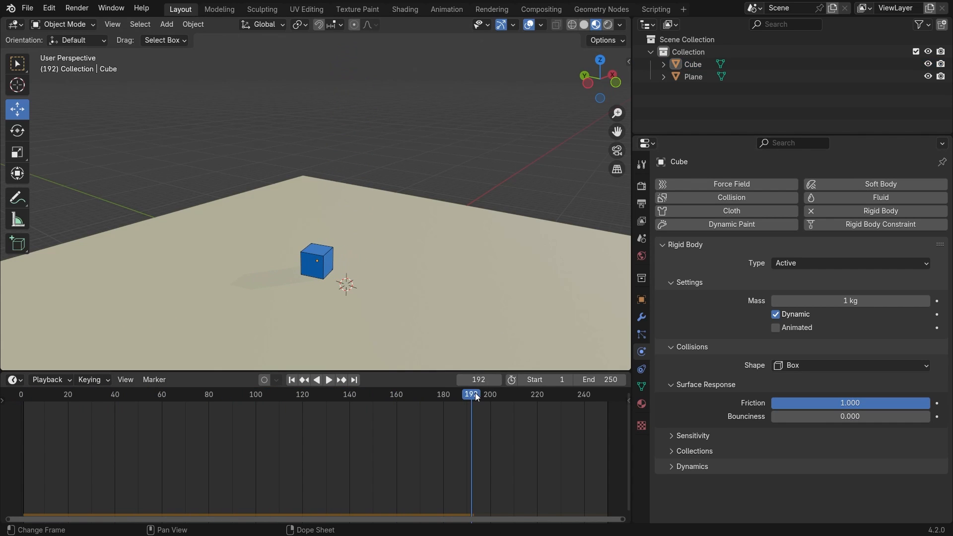
drag(475, 393, 15, 367)
Replay the full-friction simulation until frame 178 to examine the cube's landing, and rewind to frame 0.
key(space)
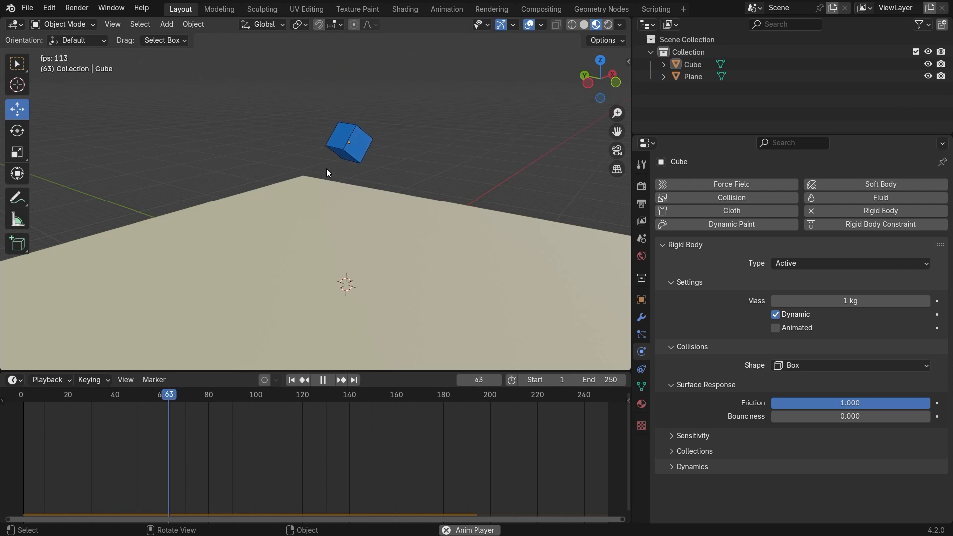
key(space)
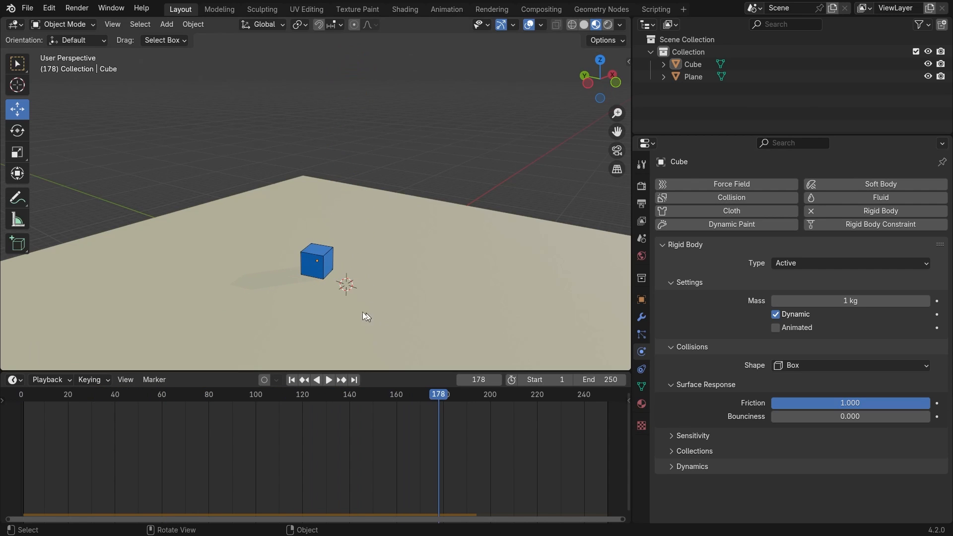
drag(438, 397, 20, 412)
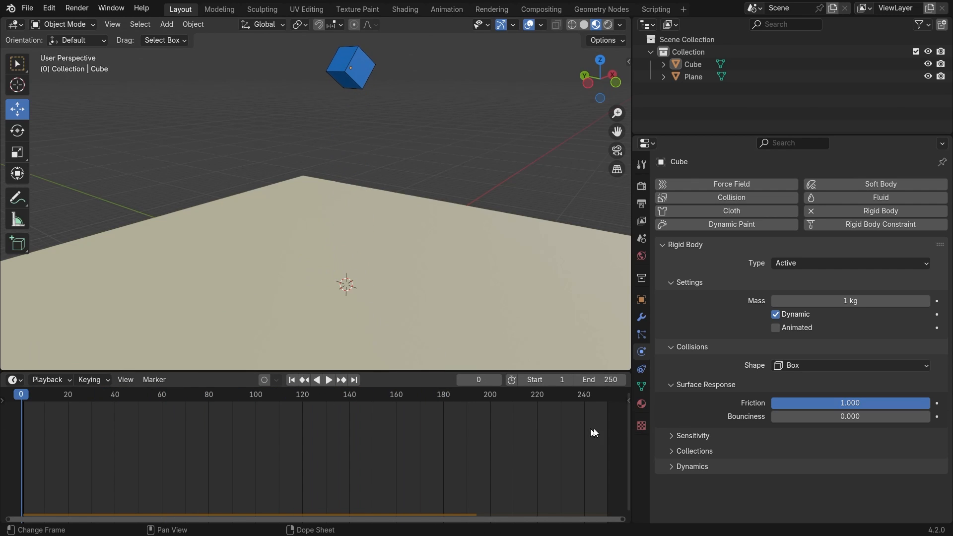
Set the cube's friction to 0.5, play the simulation to frame 166, and rewind to frame 0.
click(846, 403)
text(0.5)
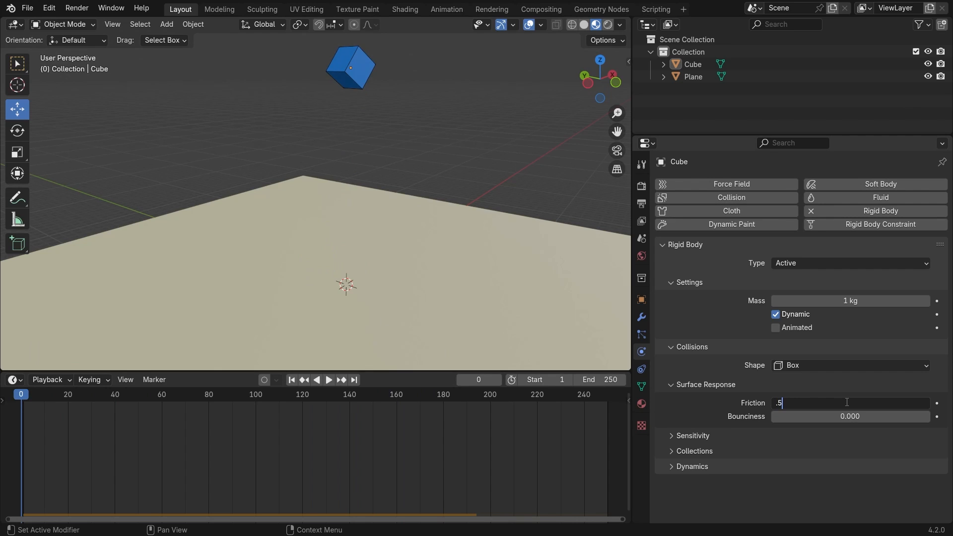
key(Return)
key(space)
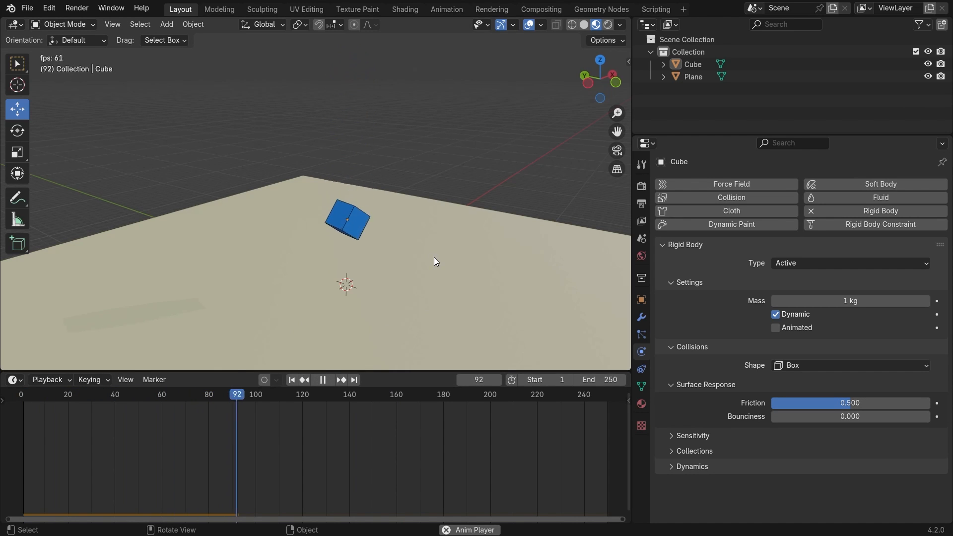
key(space)
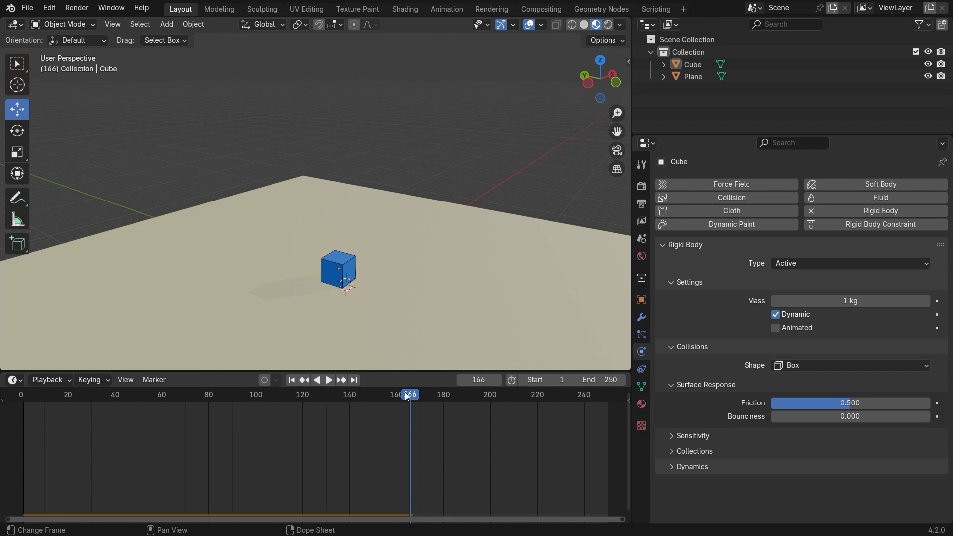
drag(404, 391, 20, 394)
Set the cube's friction to 1, test it by playing the simulation past its landing, and rewind to frame 0.
click(857, 401)
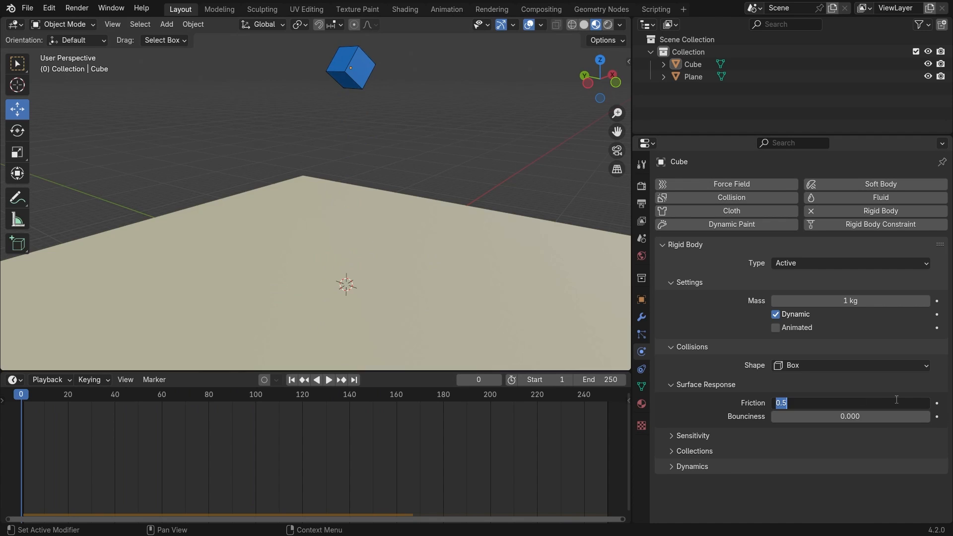
text(1)
key(Return)
key(space)
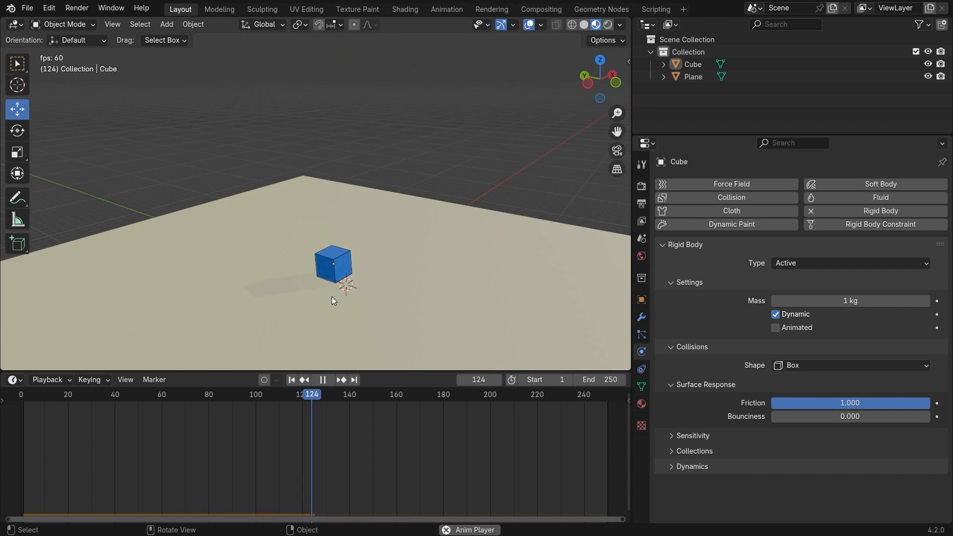
key(space)
drag(433, 396, 21, 395)
Set the cube's friction to 0, play the simulation past the cube's landing, and return to frame 0.
middle_drag(399, 89, 397, 65)
click(364, 71)
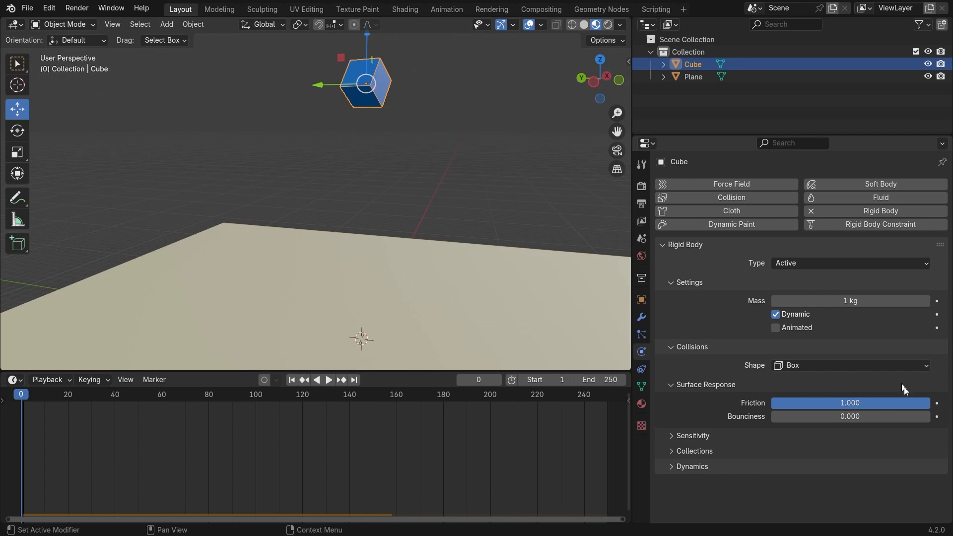
drag(921, 403, 773, 403)
key(space)
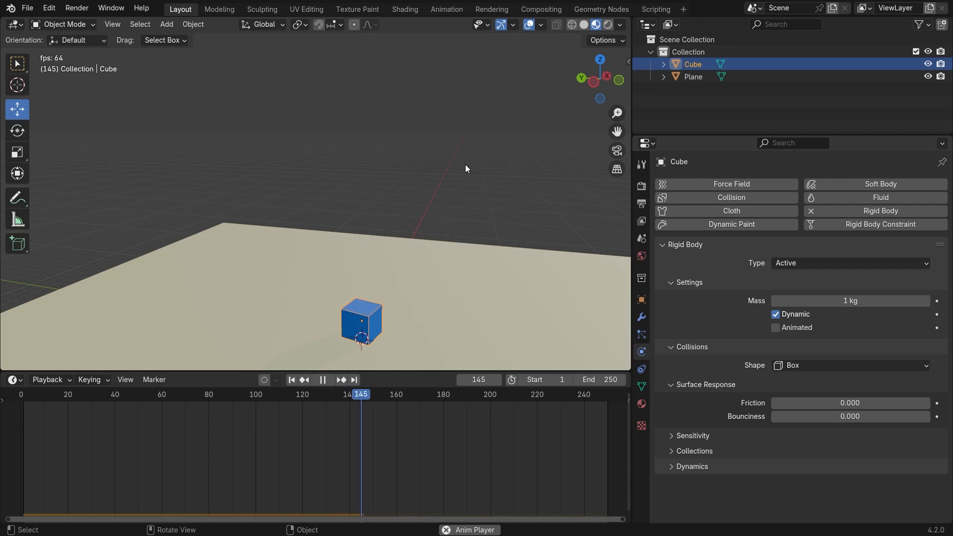
key(space)
key(shift+Left)
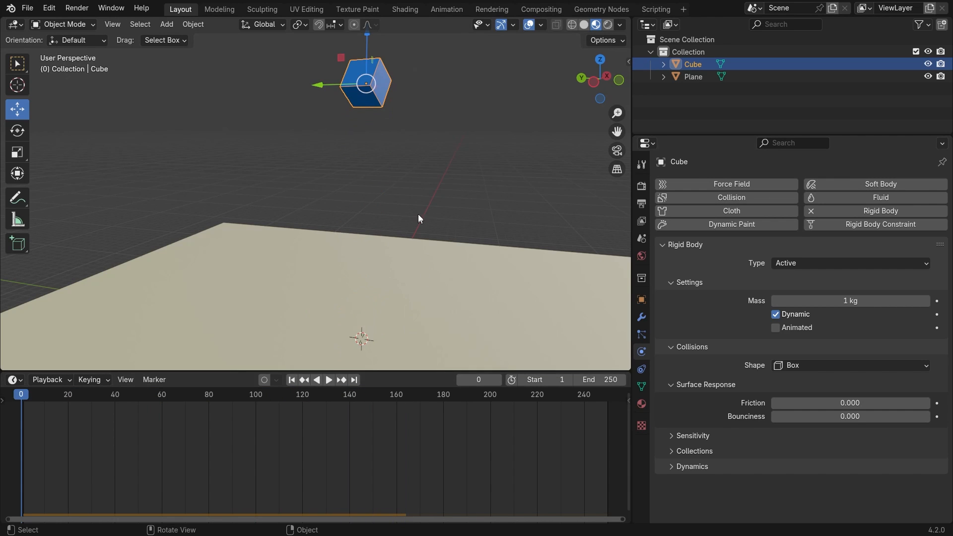
Replay the zero-friction simulation to examine how the cube lands on the plane, and rewind to frame 0.
key(space)
key(space)
shift+middle_drag(479, 267, 472, 219)
scroll(472, 218, up, 2)
drag(375, 397, 21, 397)
scroll(357, 210, down, 3)
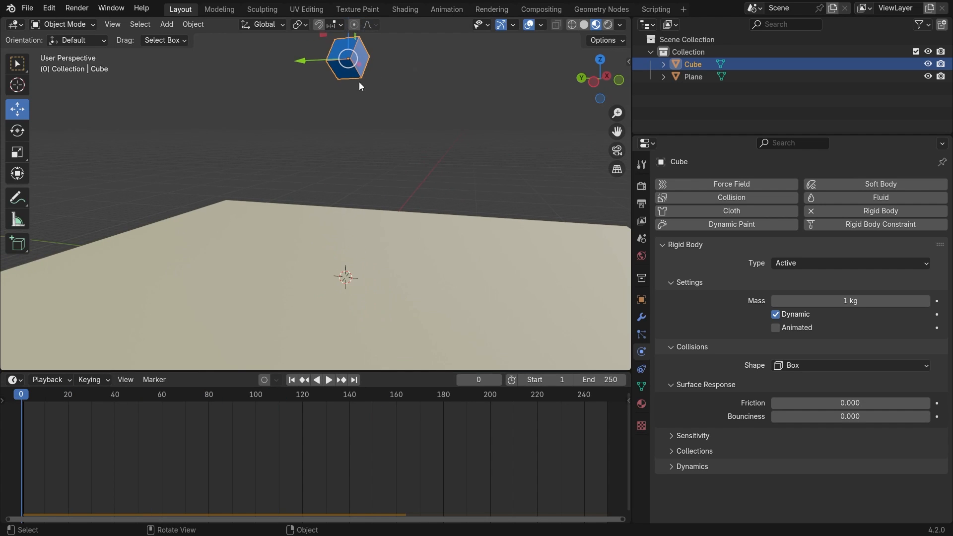
Restore the cube's friction to 1, play the simulation to watch the cube settle, and return to frame 0.
click(803, 403)
text(1)
key(Return)
click(496, 131)
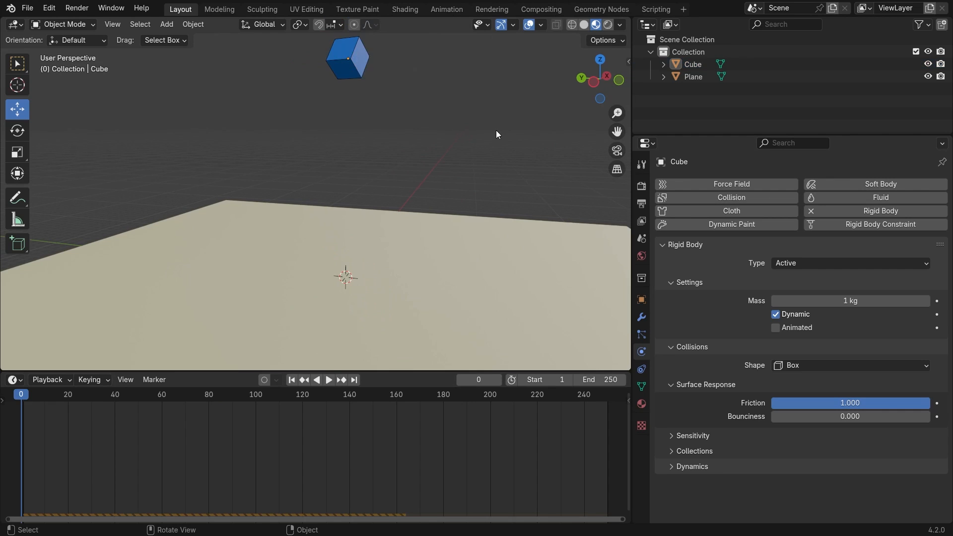
key(space)
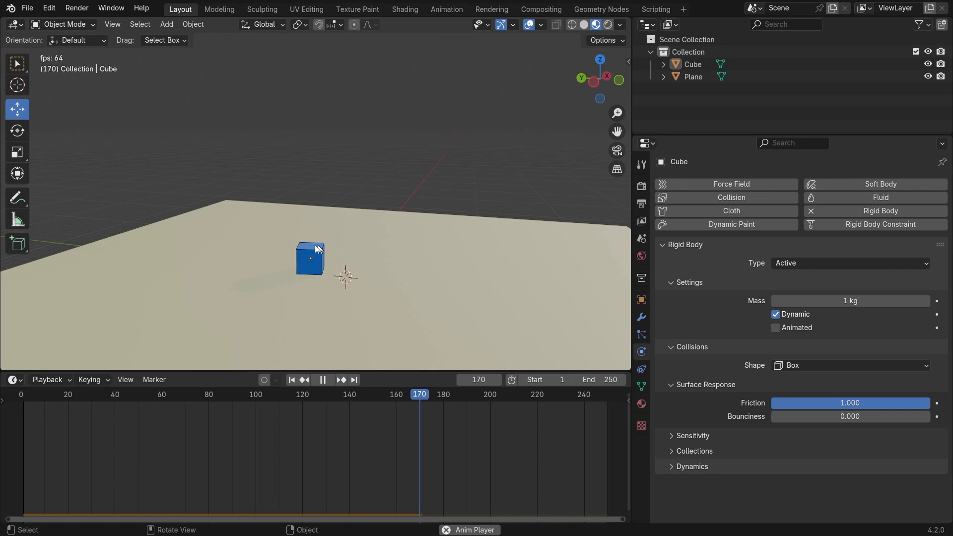
key(space)
drag(476, 401, 22, 401)
key(space)
key(Escape)
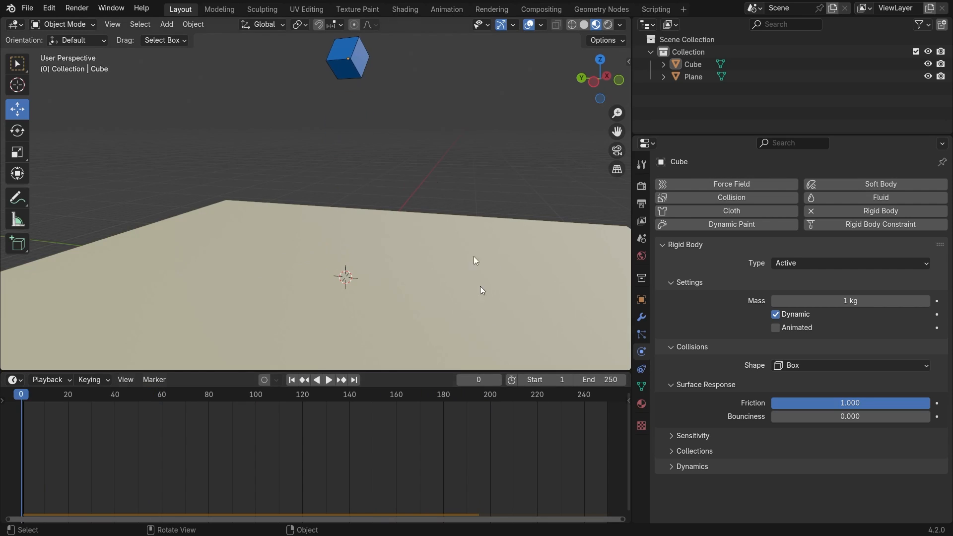
Set the cube's bounciness to 0.5, play the simulation to frame 185, and rewind to frame 0.
click(366, 70)
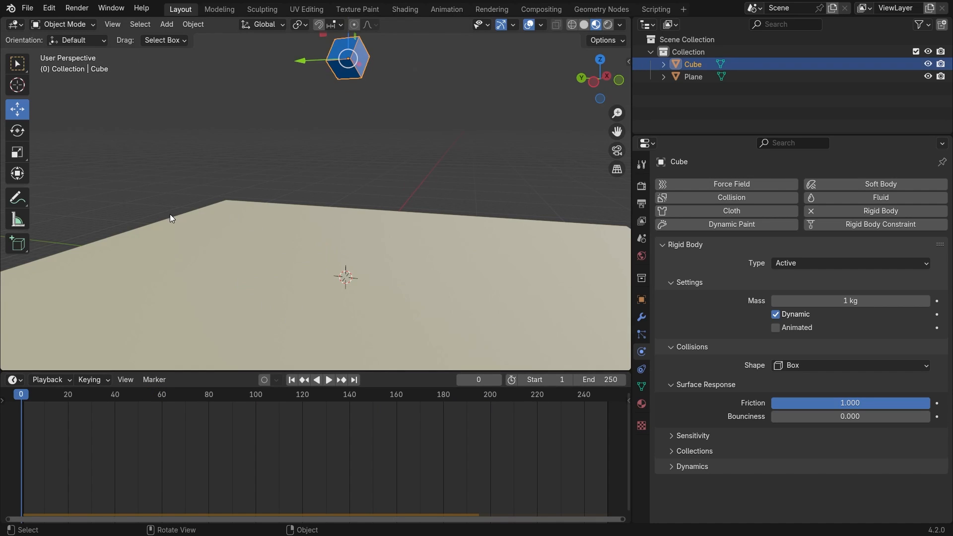
click(781, 418)
text(.5)
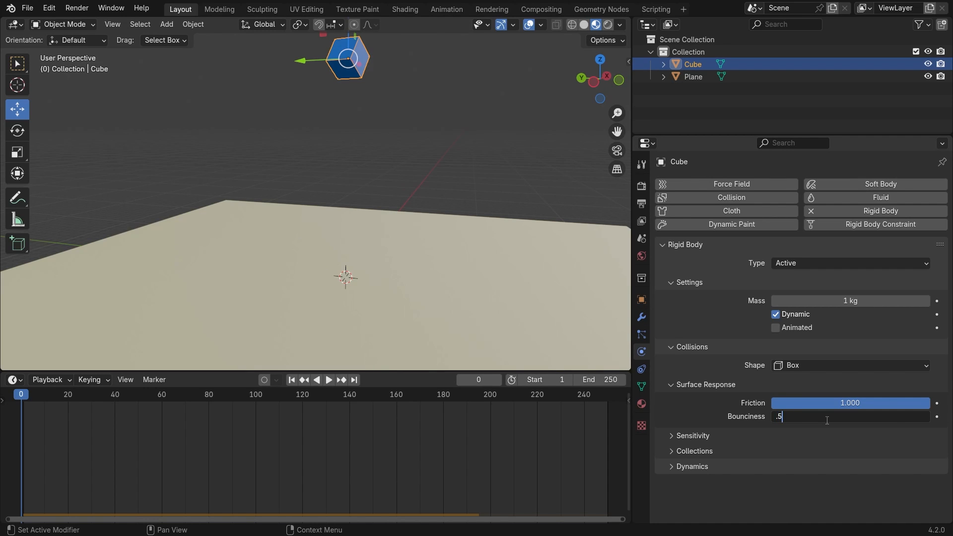
key(Return)
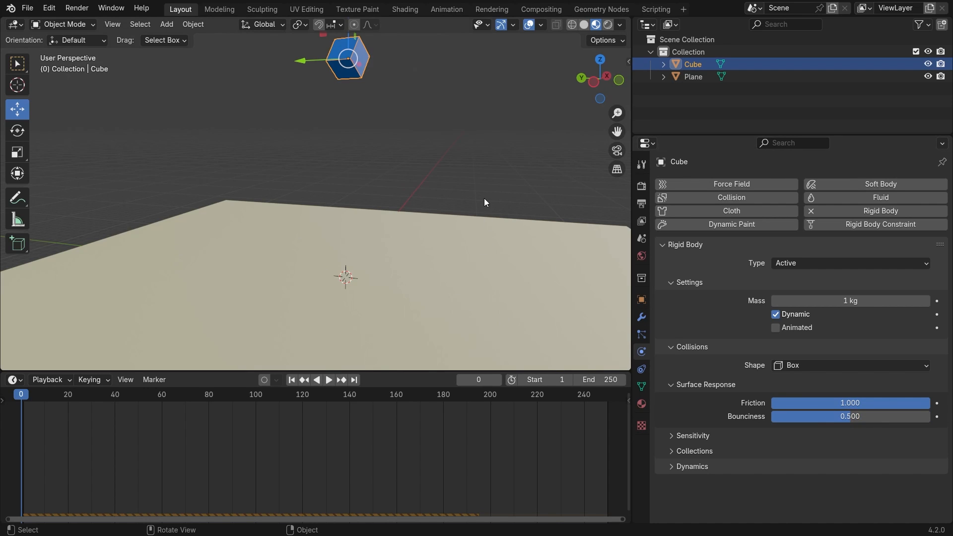
key(space)
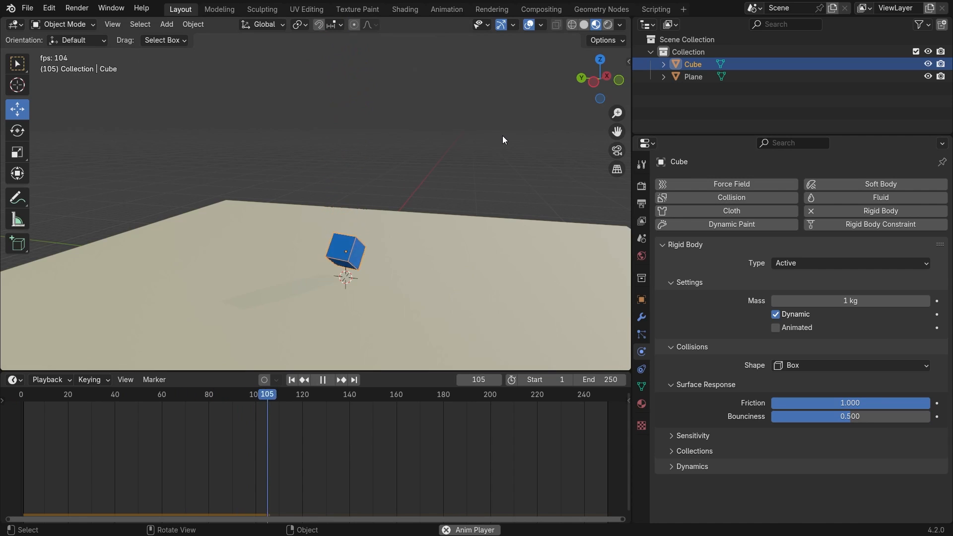
key(space)
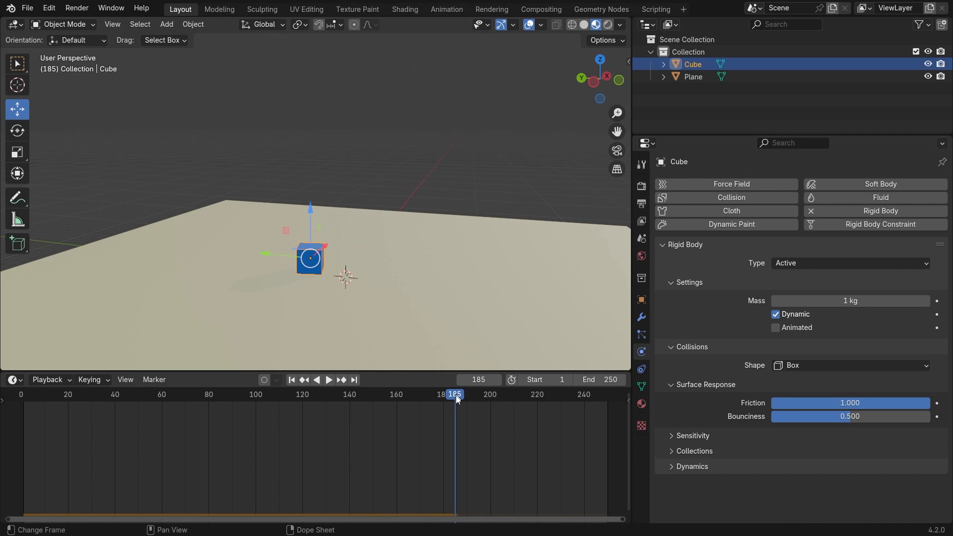
drag(456, 395, 19, 387)
Select the cube and the plane alternately to compare their surface response settings.
click(441, 142)
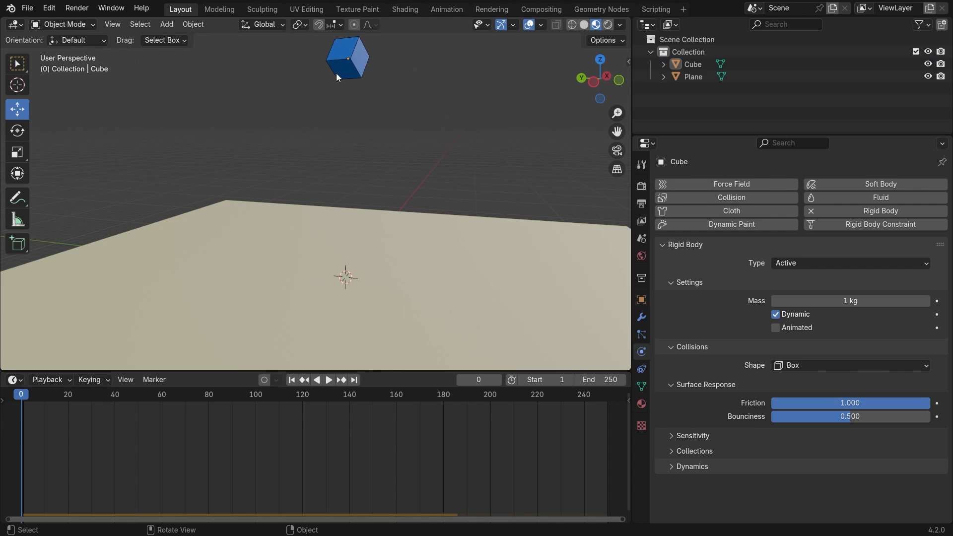
click(359, 65)
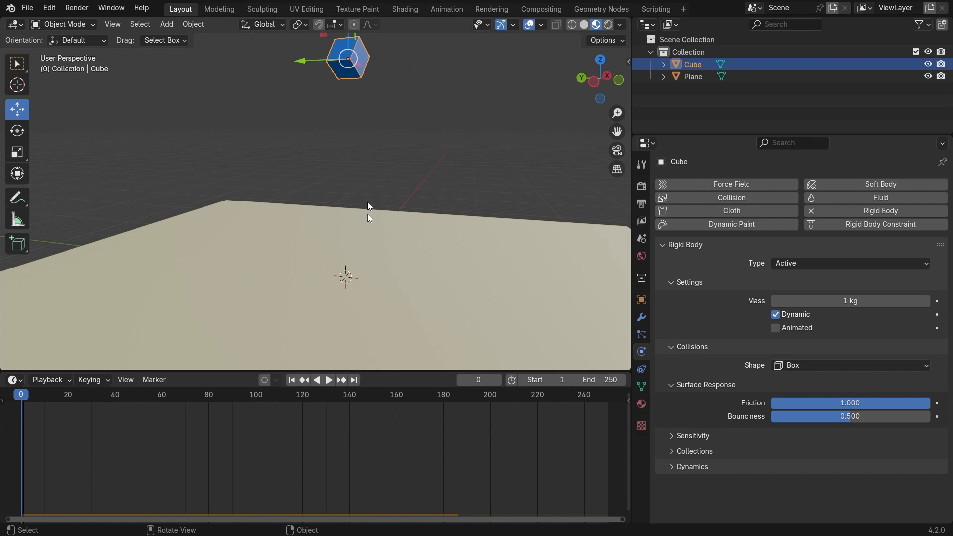
click(385, 250)
key(ctrl+z)
key(ctrl+shift+z)
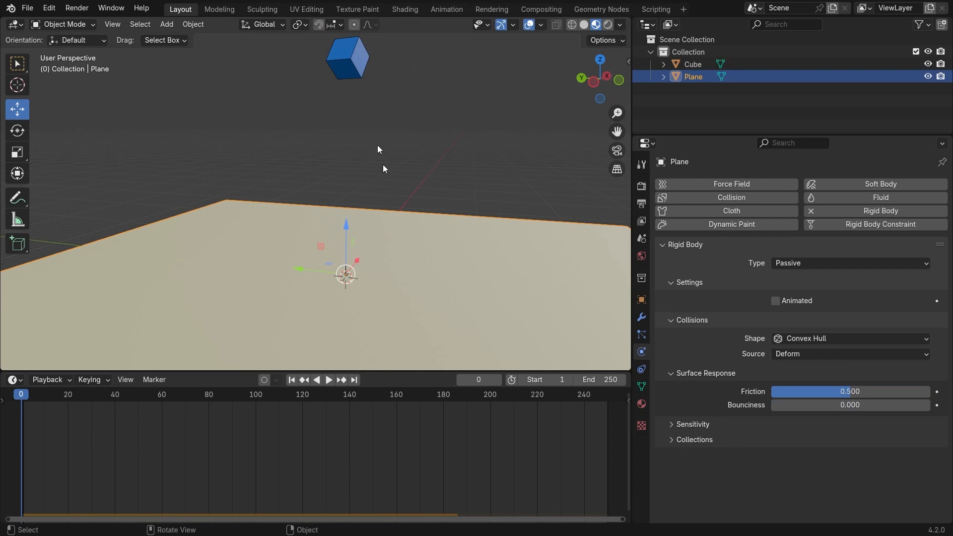
click(350, 67)
click(350, 243)
click(351, 55)
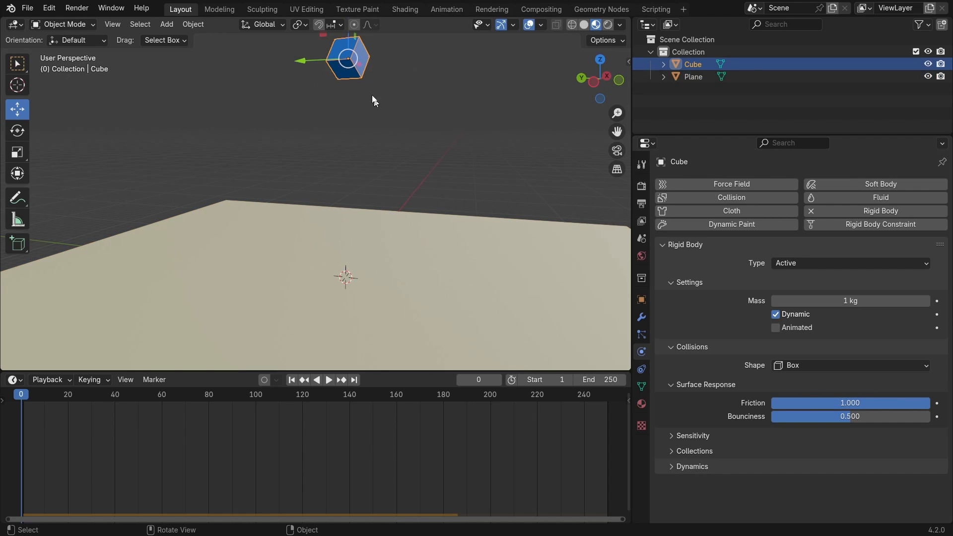
Set the plane's friction to 1 and its bounciness to 0.5.
click(339, 266)
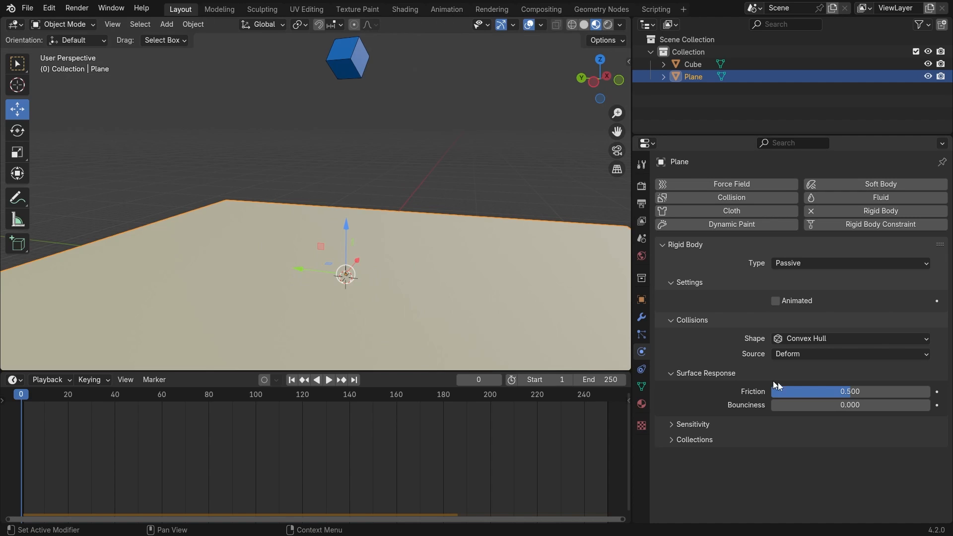
drag(845, 392, 928, 392)
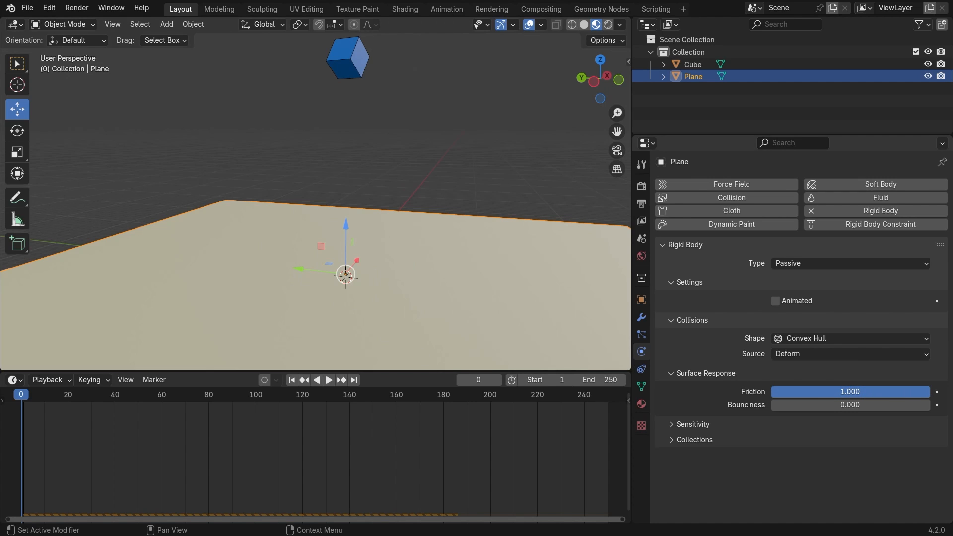
click(839, 405)
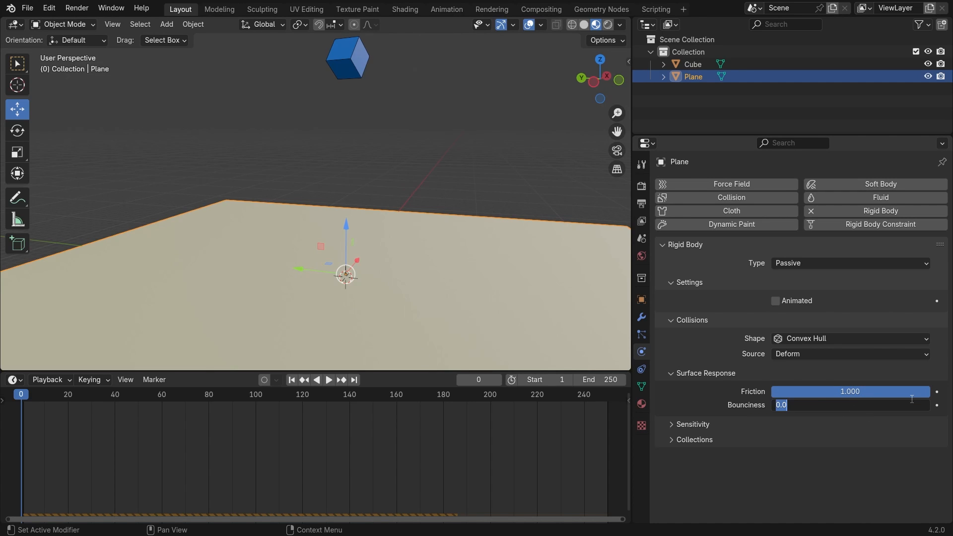
text(0.5)
key(Return)
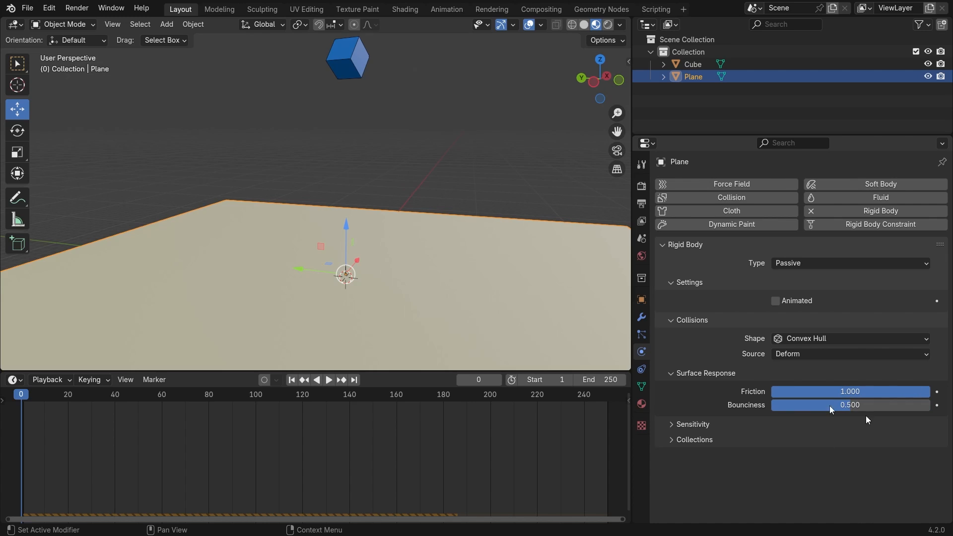
Check that the friction and bounciness of the cube and the plane match, and deselect everything.
click(361, 76)
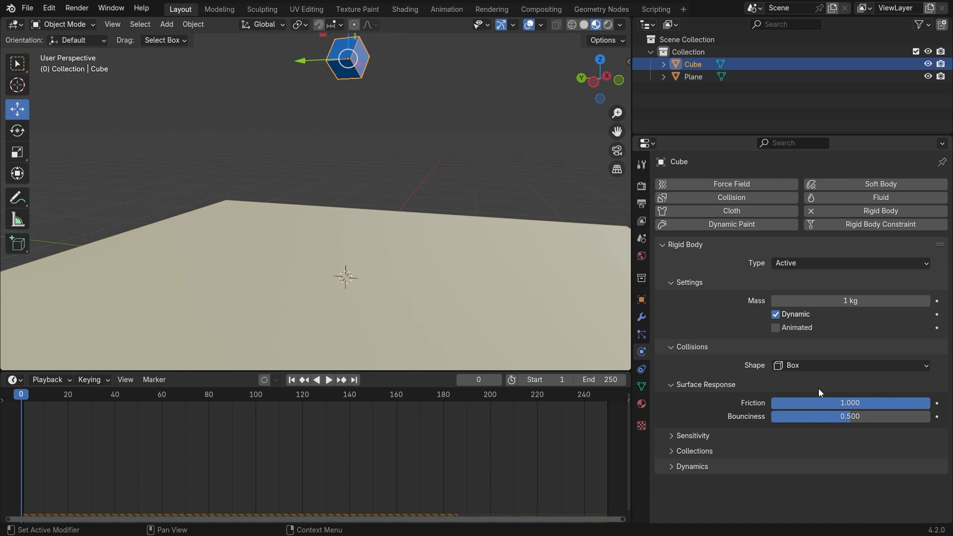
click(443, 311)
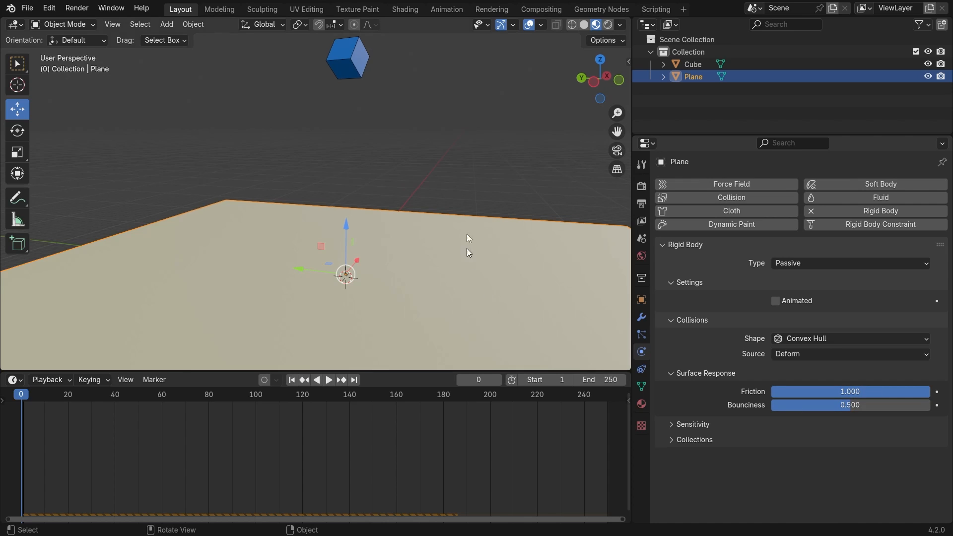
click(464, 132)
click(356, 63)
click(491, 99)
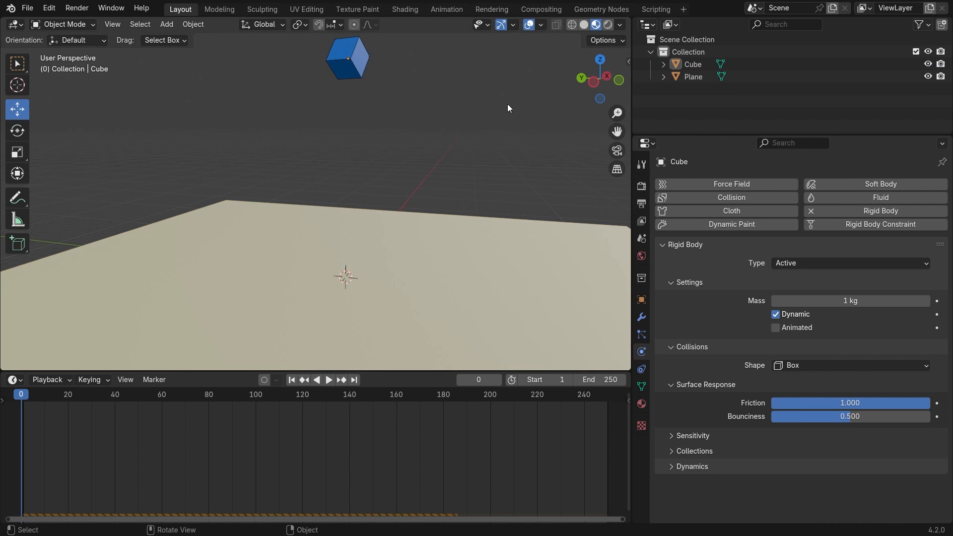
Play the simulation to frame 210 to examine the cube's bounce with matching surface settings, and rewind to frame 0.
key(space)
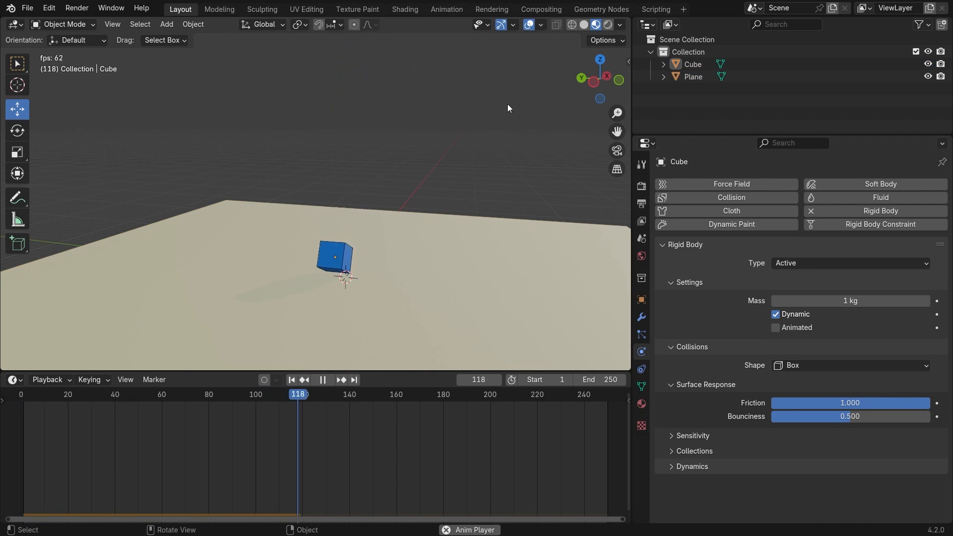
key(space)
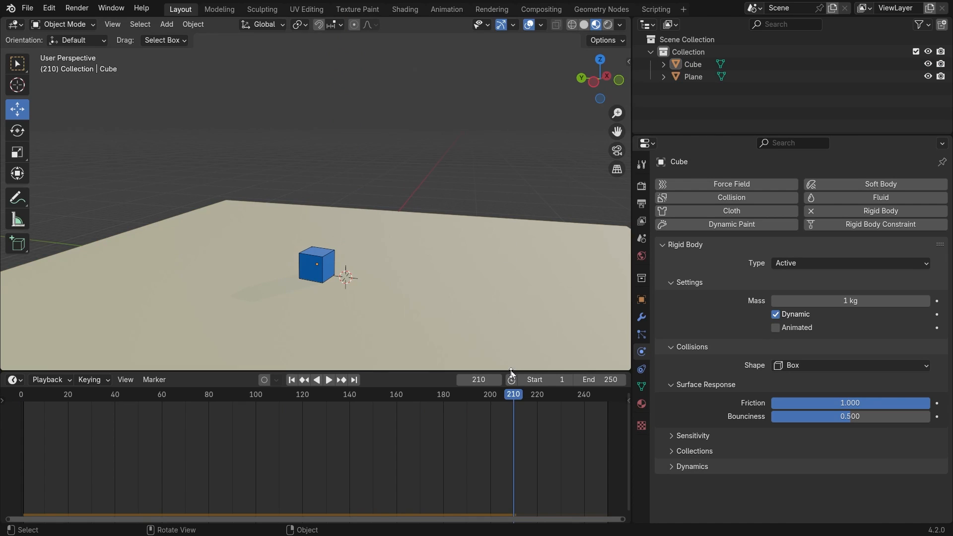
click(329, 284)
alt+scroll(329, 284, up, 20)
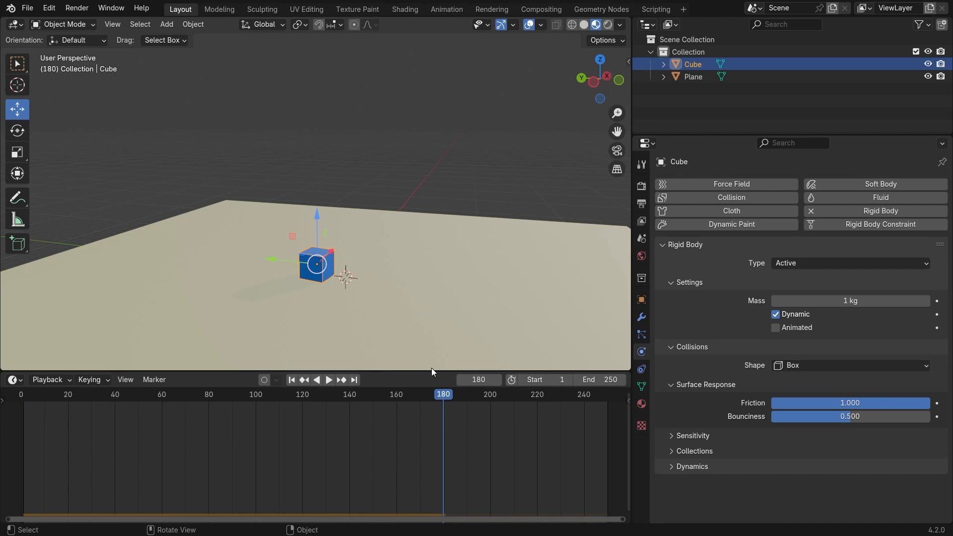
drag(446, 396, 147, 442)
key(space)
key(Escape)
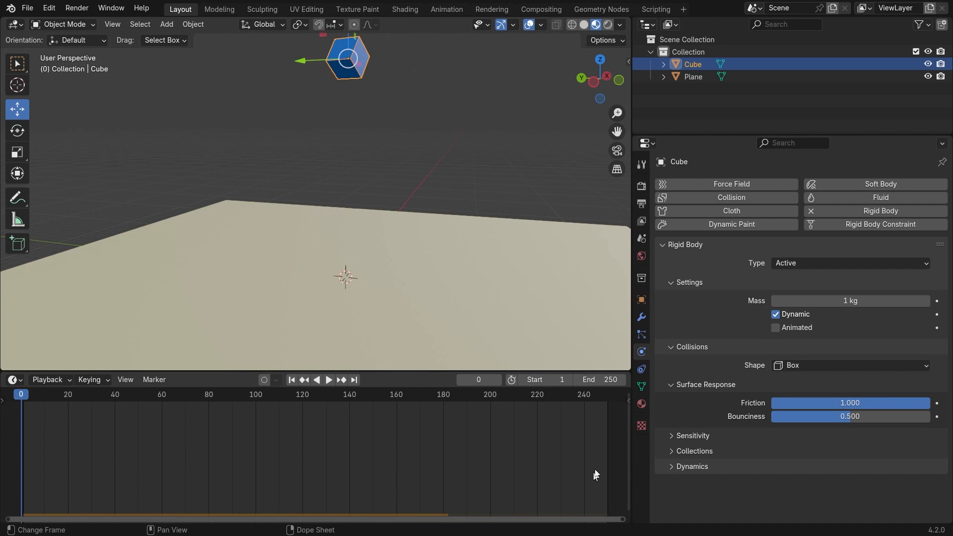
Set the cube's bounciness to 1, then play the simulation to examine its bounce and rewind to frame 0.
drag(848, 416, 933, 416)
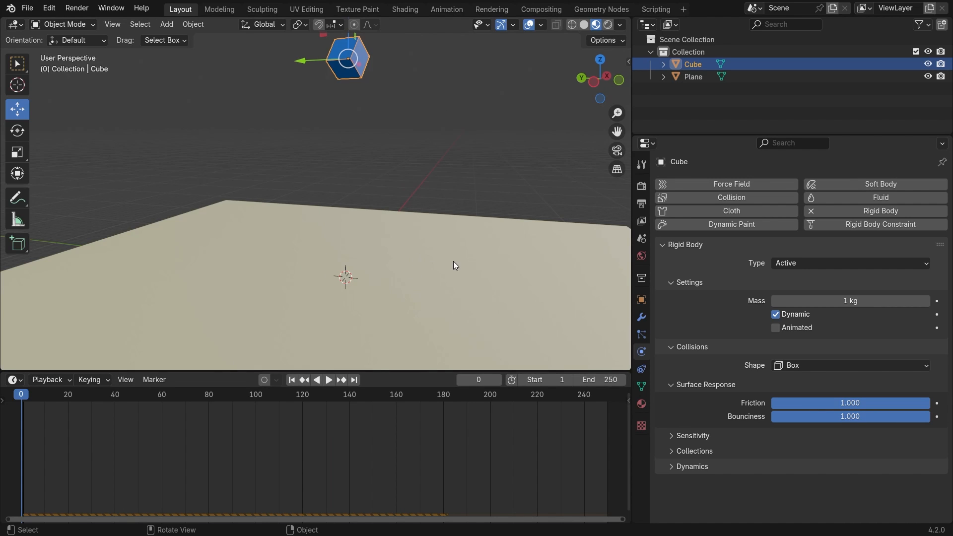
click(521, 102)
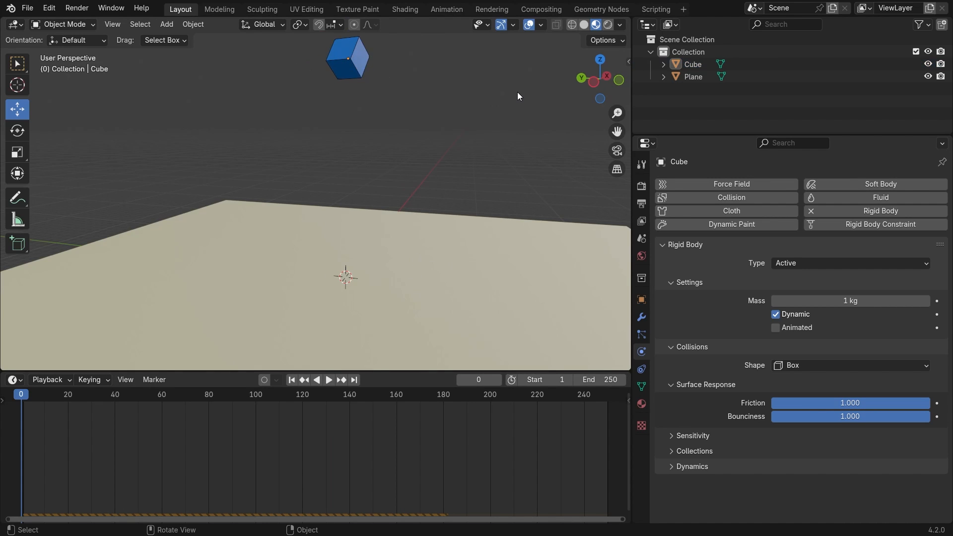
key(space)
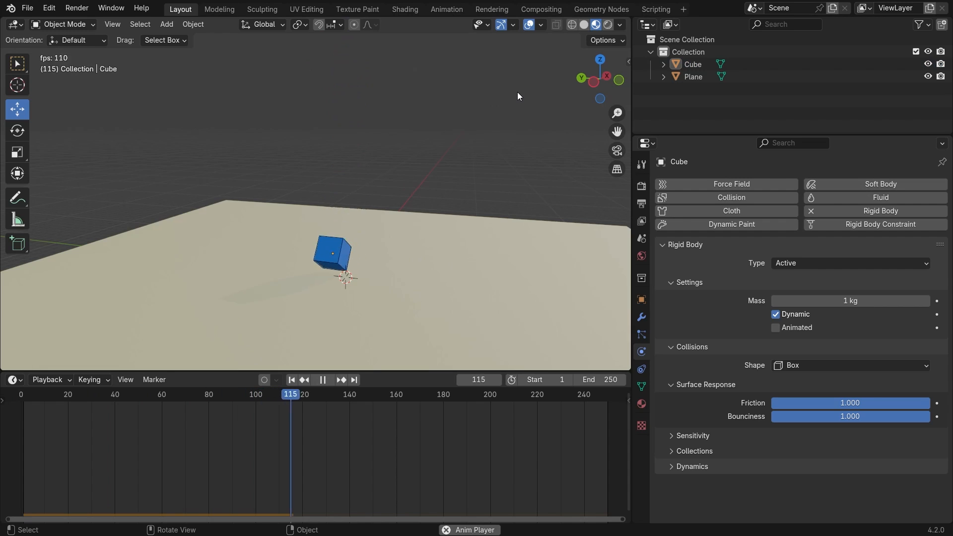
key(space)
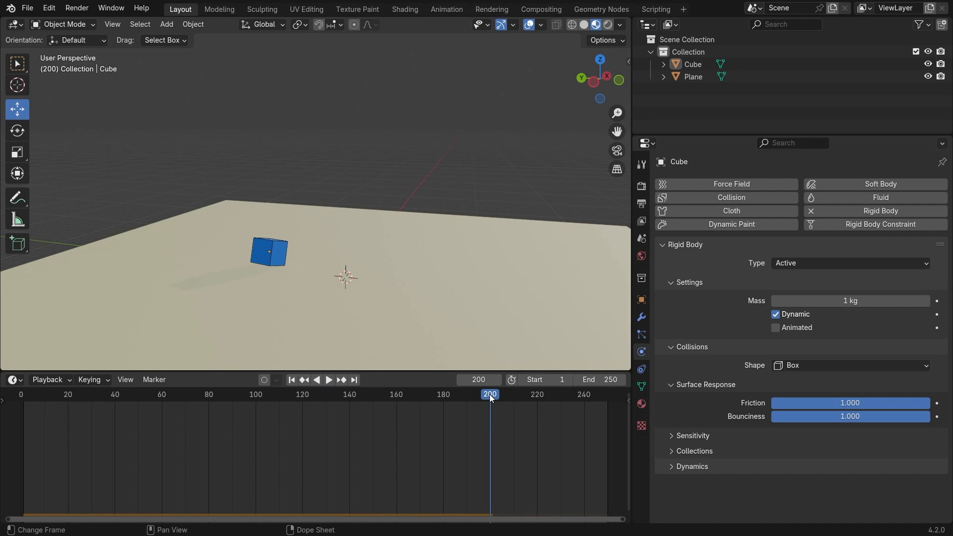
drag(489, 398, 20, 402)
key(space)
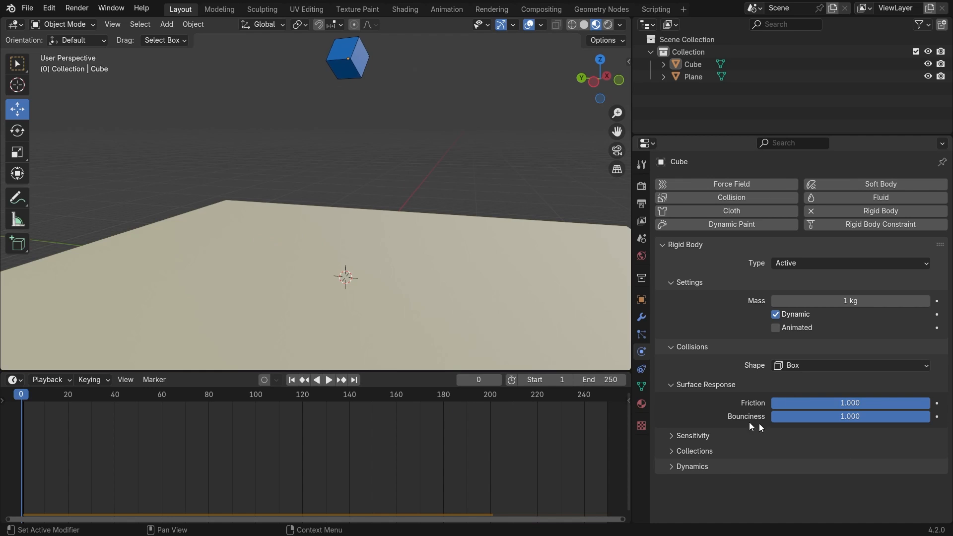
key(space)
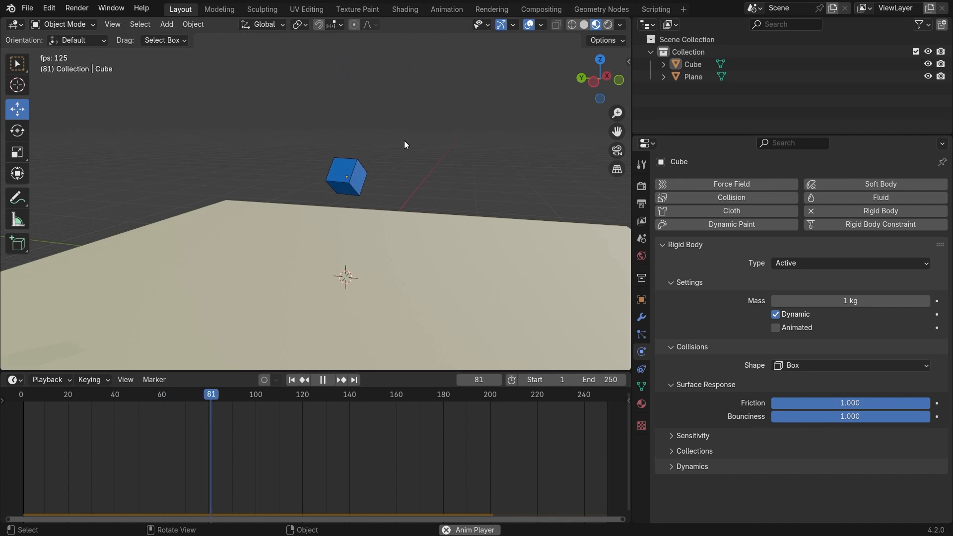
drag(415, 394, 207, 403)
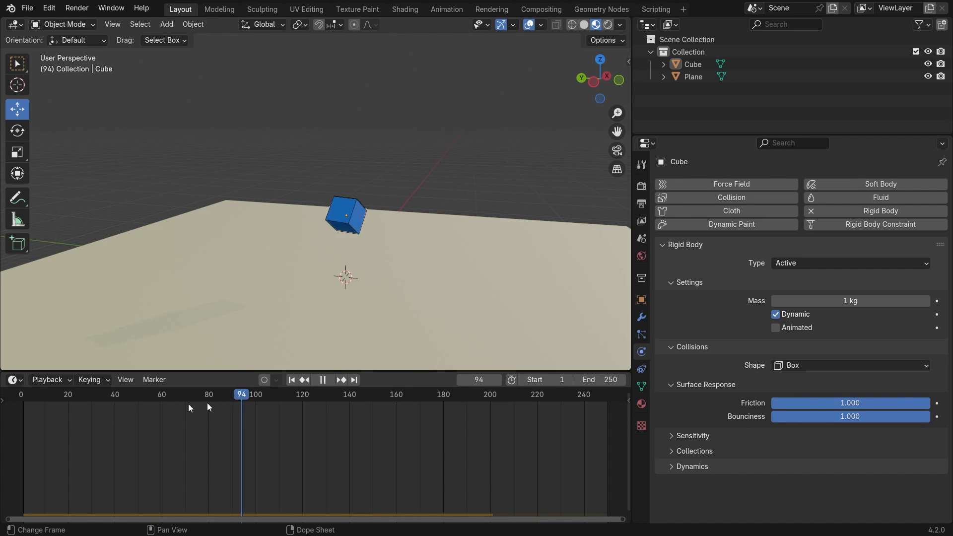
key(Escape)
Set the plane's bounciness to 1 and deselect it.
click(388, 349)
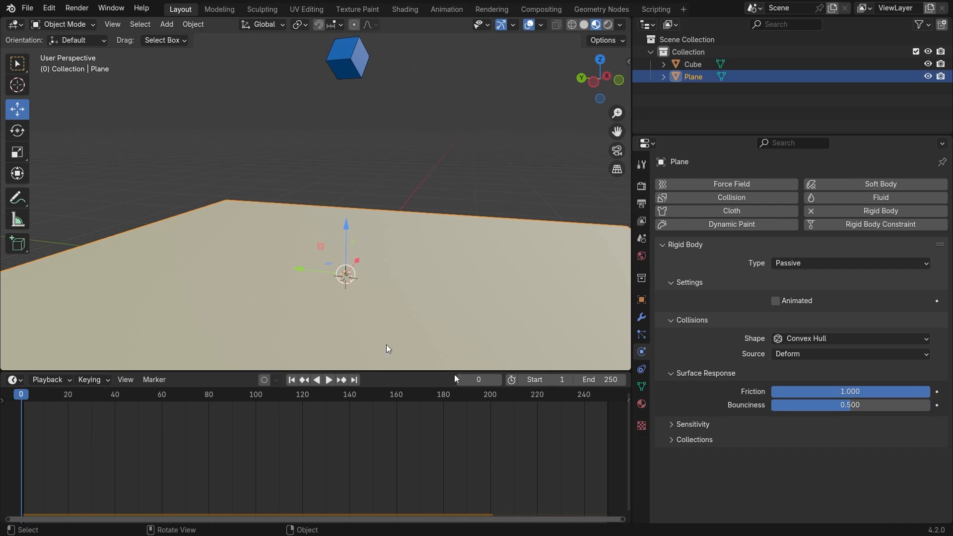
drag(850, 405, 930, 405)
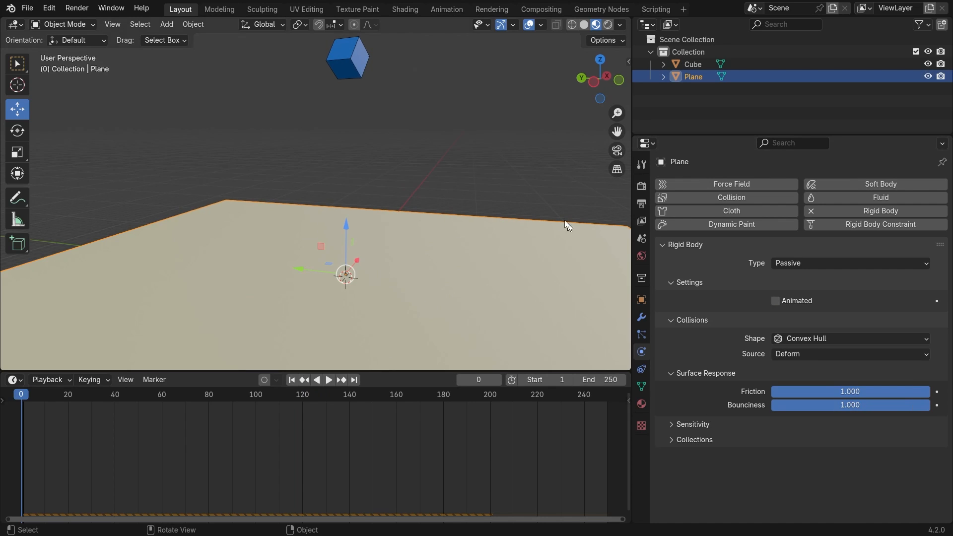
click(487, 174)
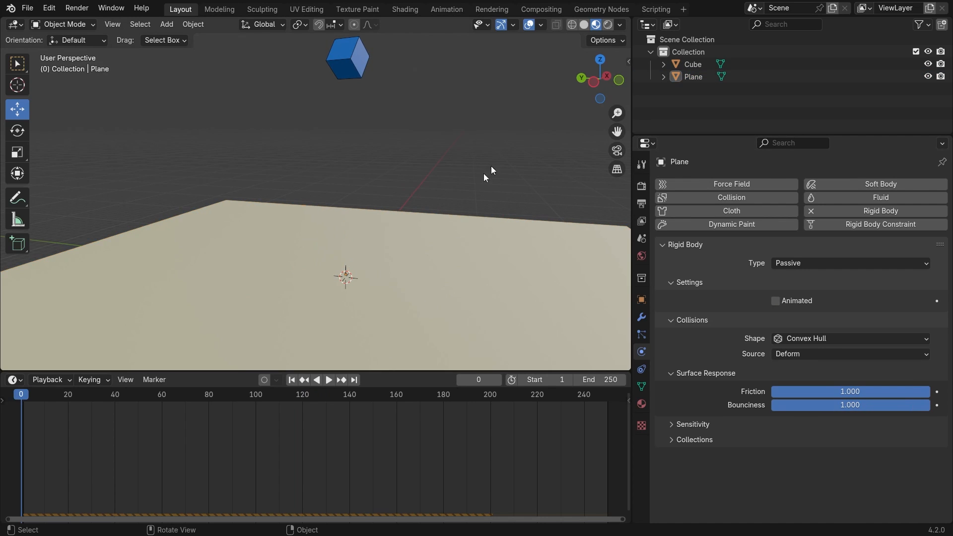
Play the simulation to frame 244 to examine the bounce with both objects at full bounciness, replay it, and rewind to frame 0.
click(353, 59)
key(space)
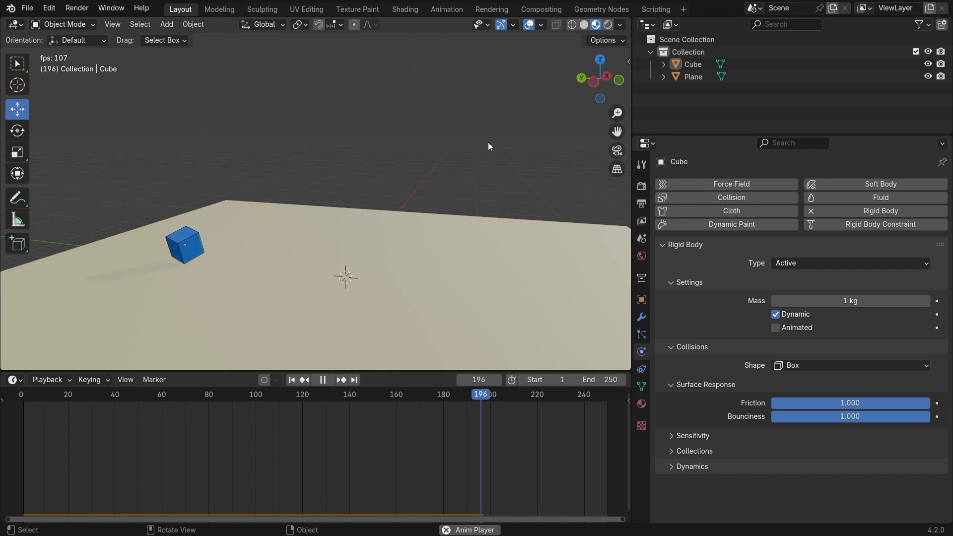
key(space)
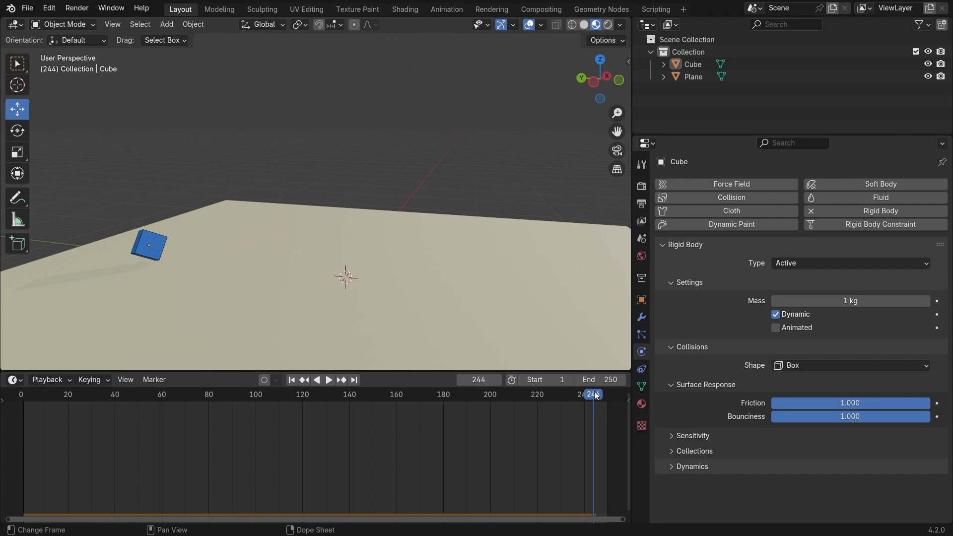
drag(596, 395, 31, 371)
key(space)
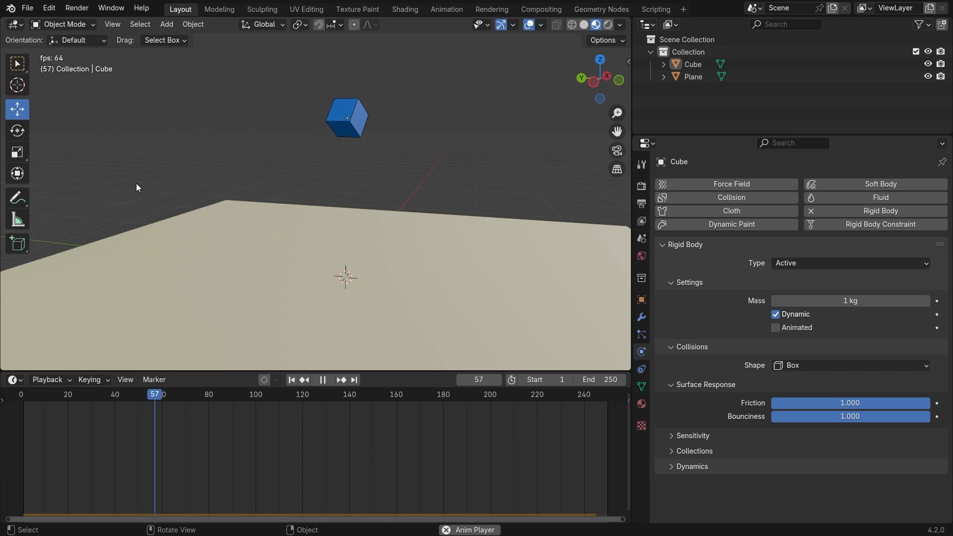
key(space)
click(569, 397)
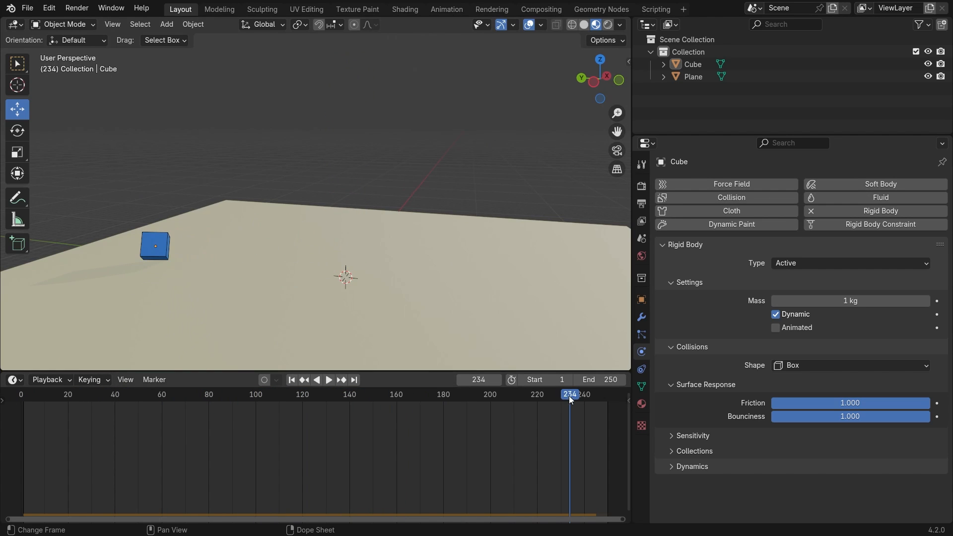
drag(571, 400, 20, 397)
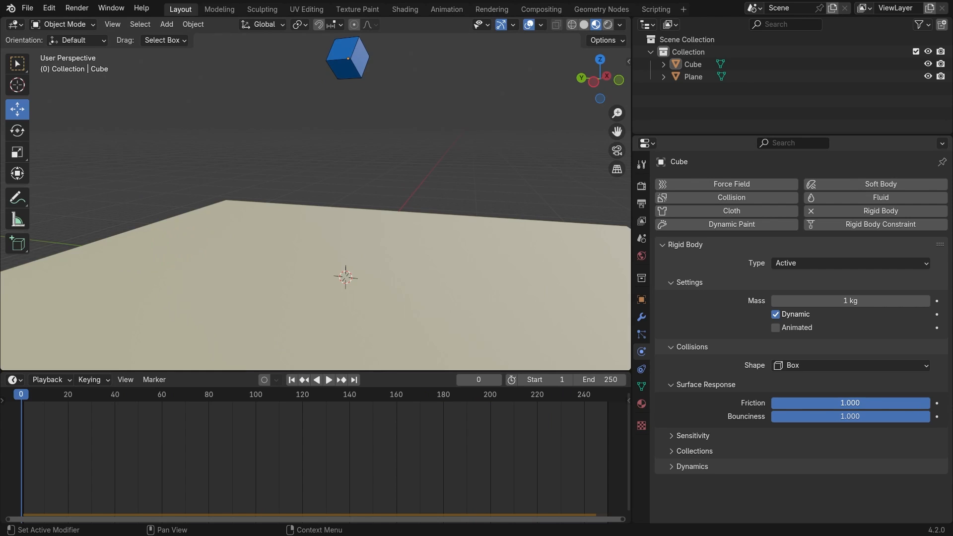
Set the friction of both the cube and the plane to 0 and deselect everything.
drag(923, 403, 770, 452)
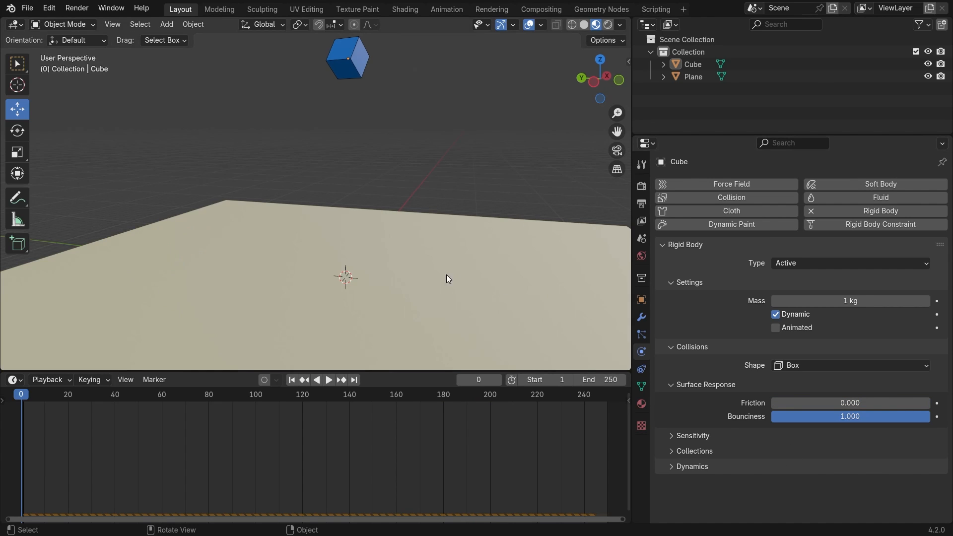
click(394, 253)
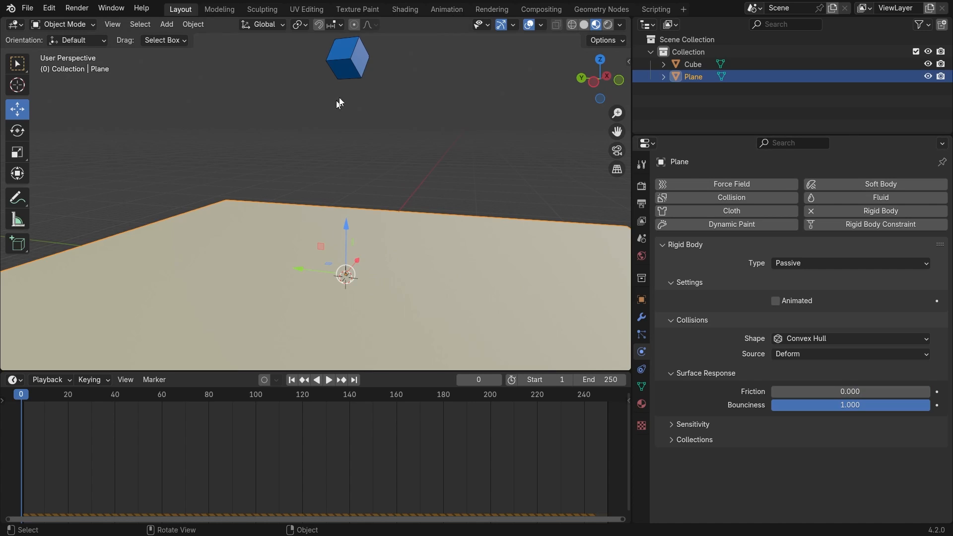
click(357, 65)
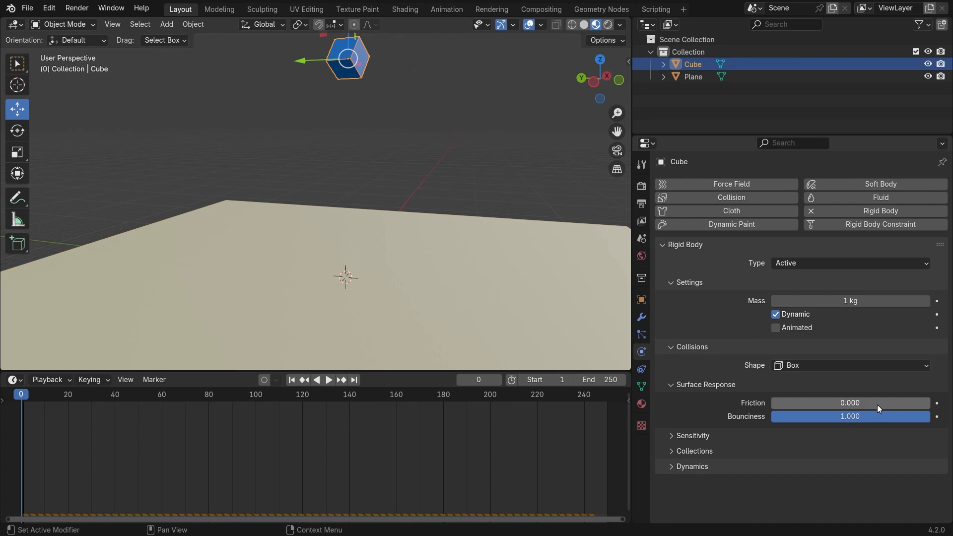
drag(877, 404, 772, 403)
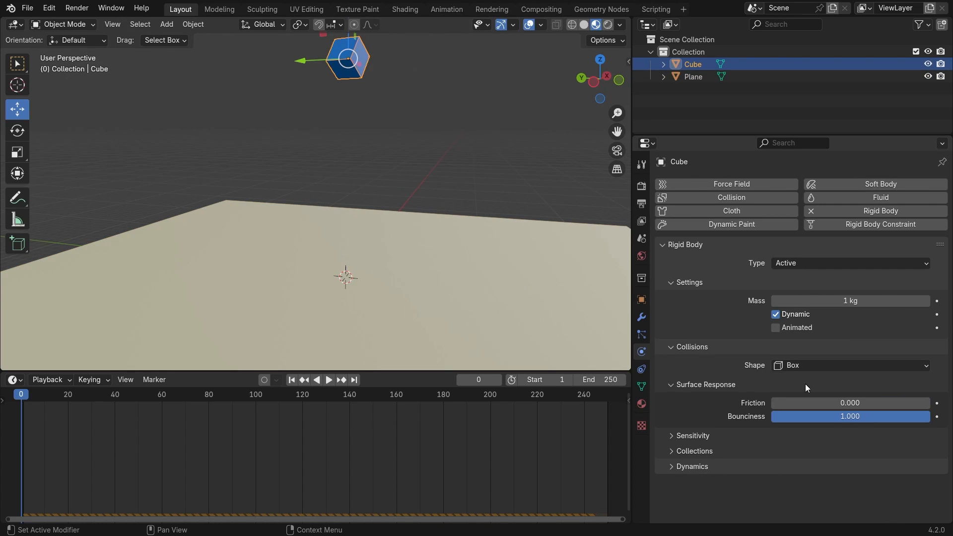
click(465, 148)
Play the simulation twice to examine the cube's bounce without friction, rewinding to frame 0 each time.
key(space)
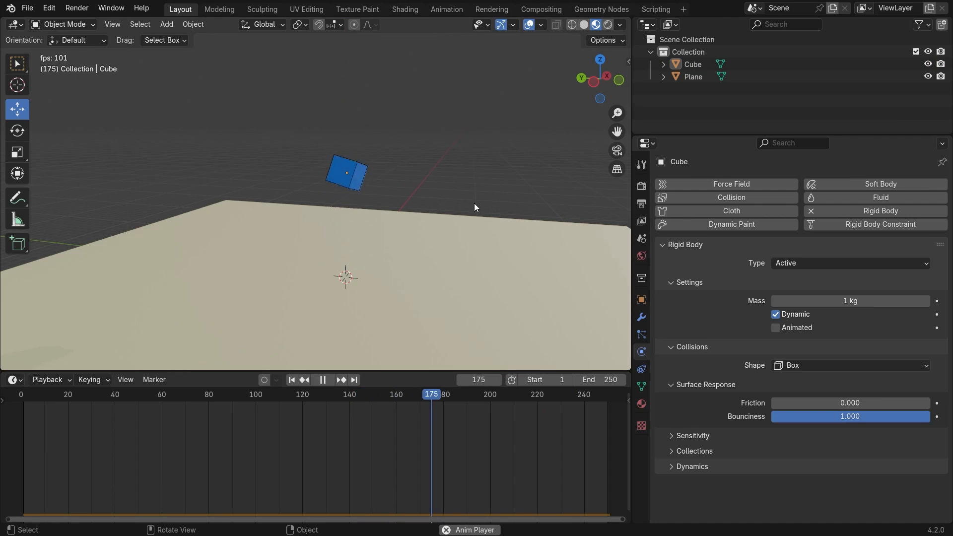
key(space)
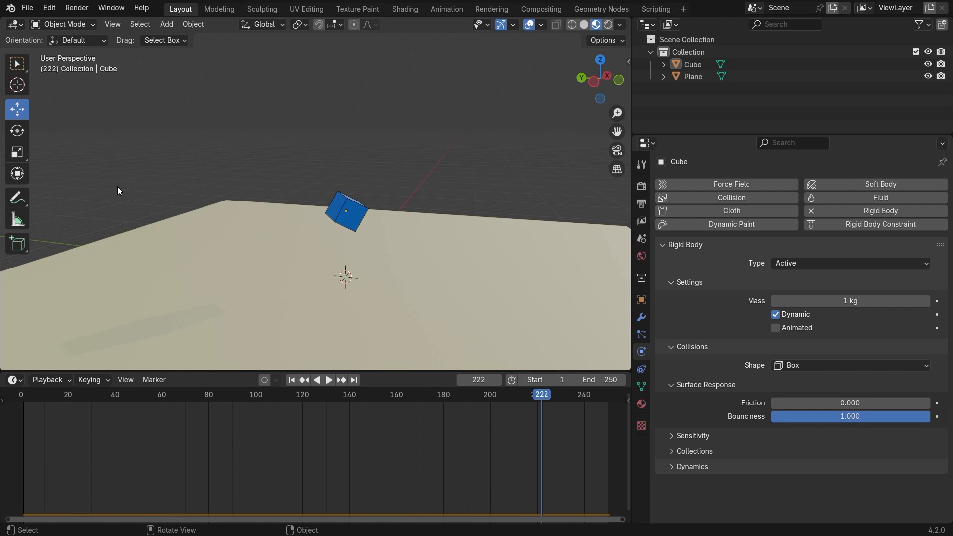
drag(545, 395, 23, 423)
key(space)
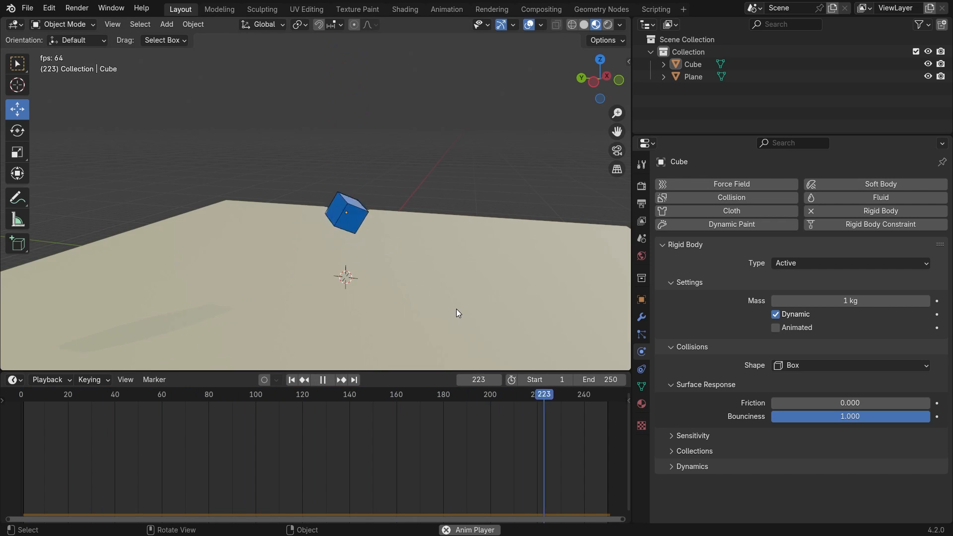
key(space)
drag(377, 412, 20, 411)
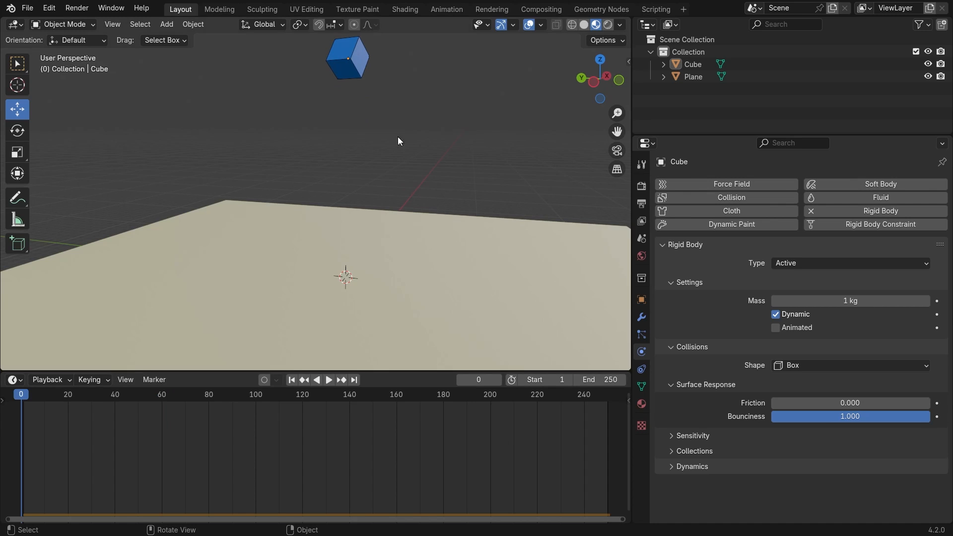
Set the friction of both the cube and the plane to 1 and deselect everything.
drag(784, 400, 930, 402)
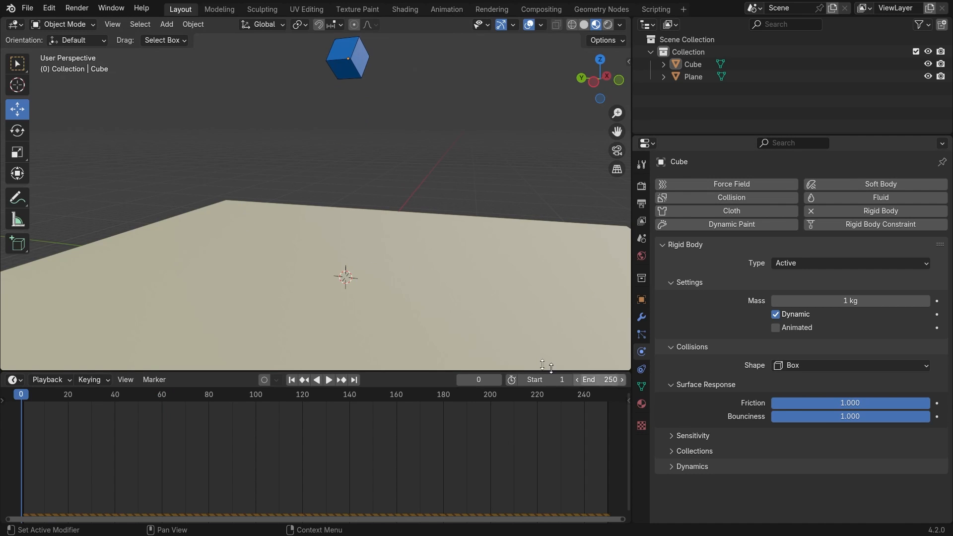
click(368, 255)
click(347, 49)
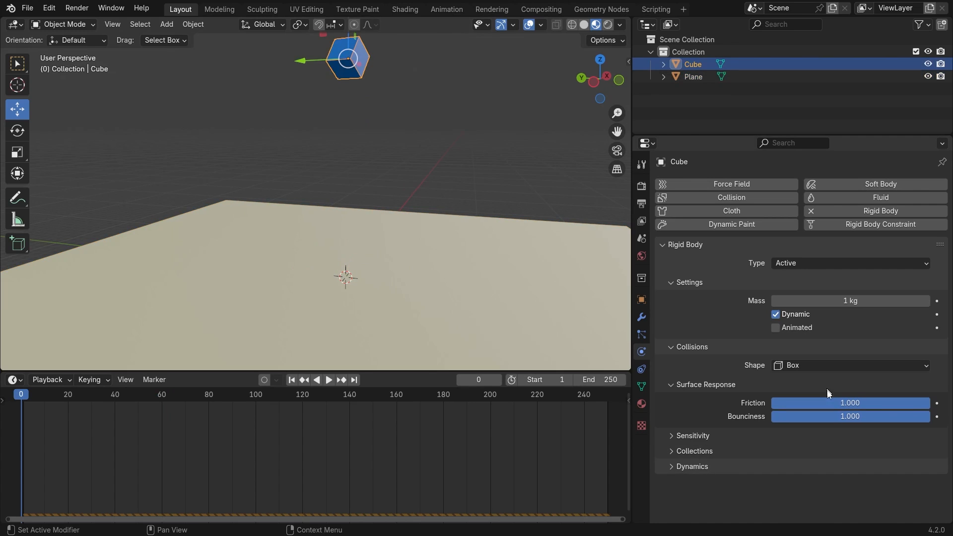
click(430, 277)
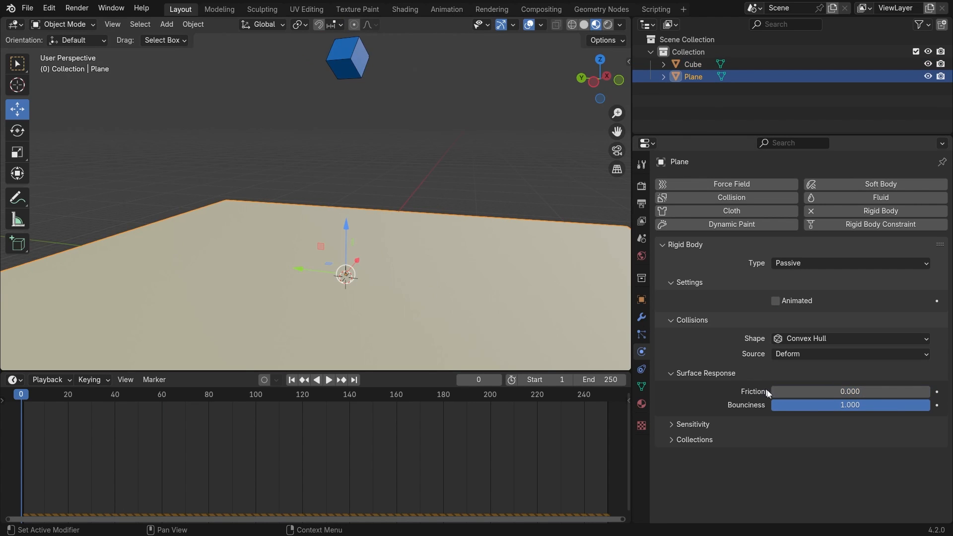
drag(775, 392, 929, 392)
click(448, 156)
Play the simulation to examine how far the cube travels with full friction, and replay it to frame 226.
key(space)
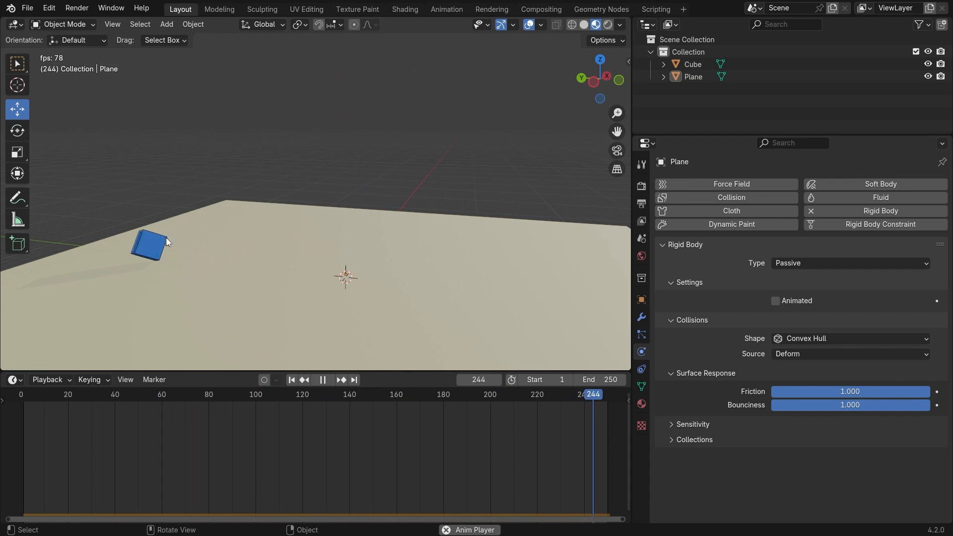
key(space)
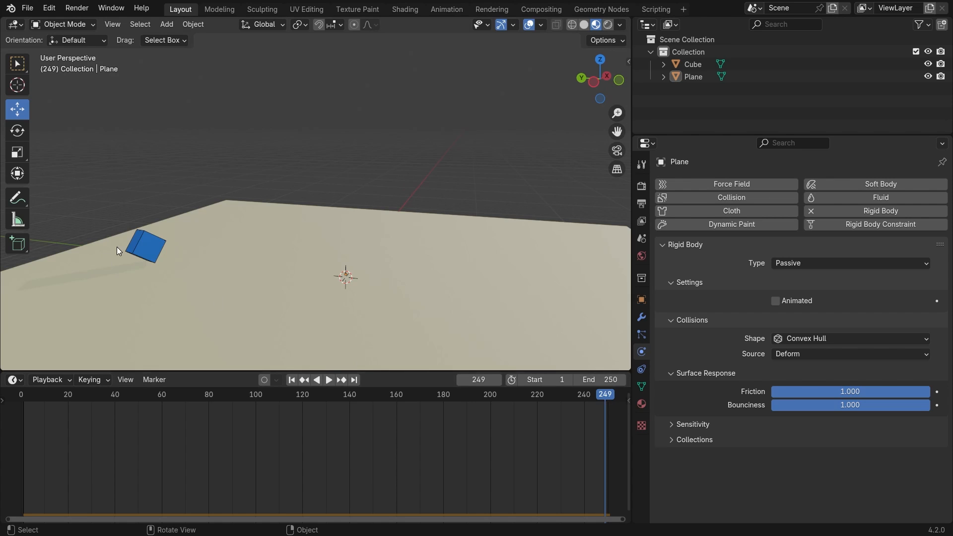
key(space)
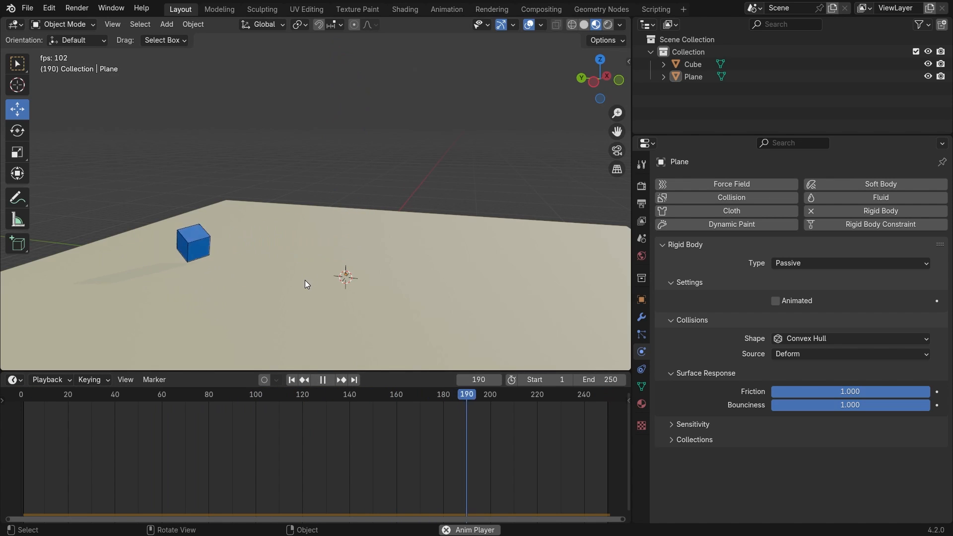
scroll(440, 436, down, 4)
key(space)
Move the playhead to frame 219 and set the scene's end frame to 1000.
middle_drag(539, 443, 441, 443)
scroll(414, 454, up, 2)
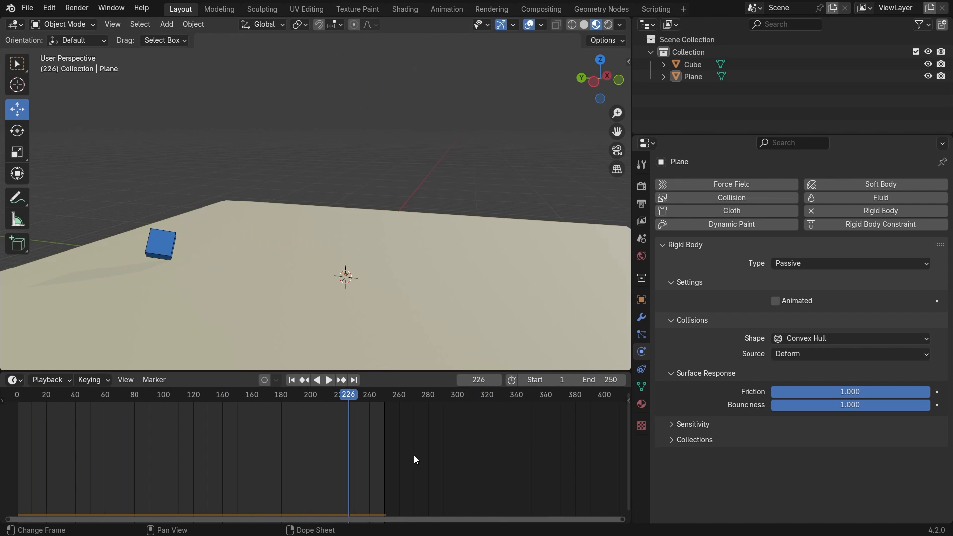
scroll(414, 455, down, 2)
scroll(354, 431, up, 1)
mouse_move(353, 397)
mouse_down()
mouse_move(386, 400)
mouse_move(338, 400)
mouse_up()
click(609, 381)
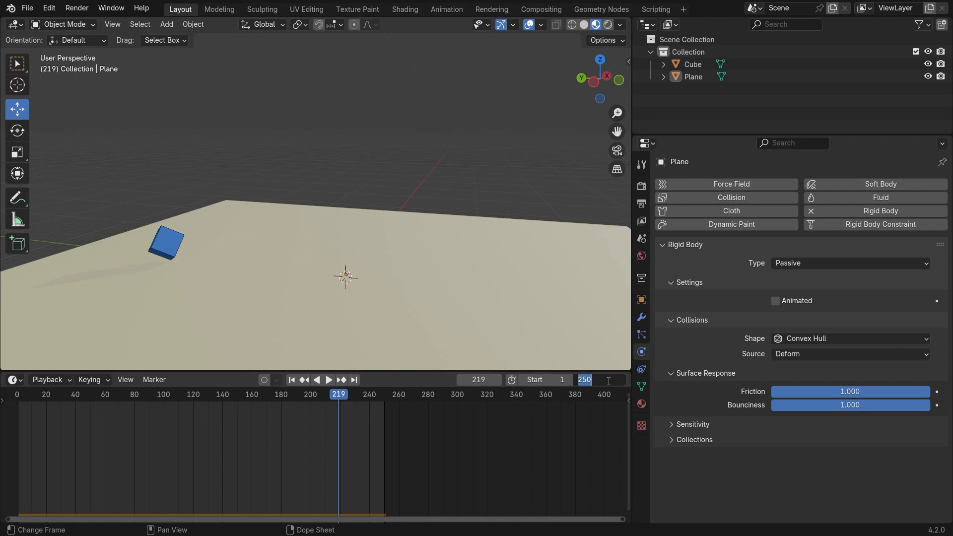
text(1000)
key(Return)
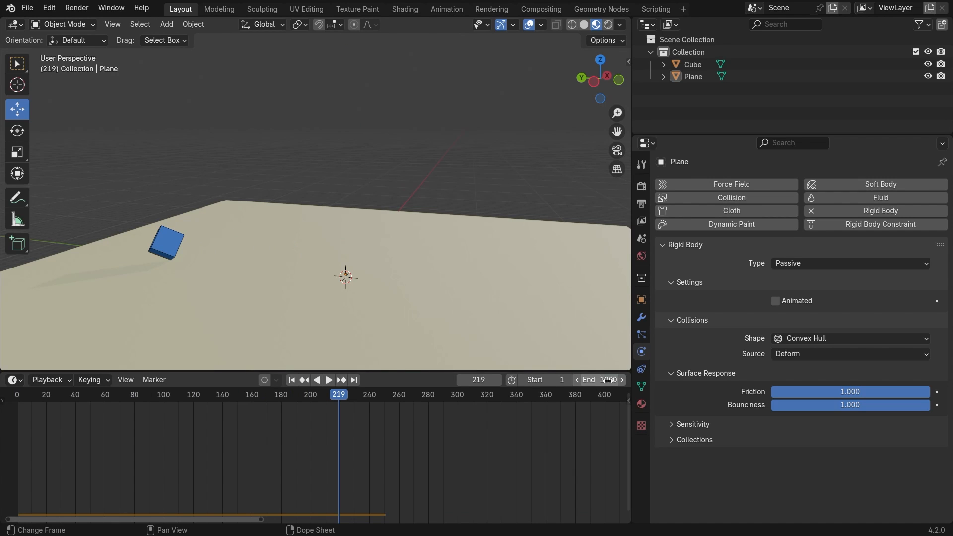
Play the simulation from frame 0 past frame 300, inspect the cube at frame 301, and rewind to frame 0.
middle_drag(396, 251, 366, 317)
scroll(345, 400, down, 1)
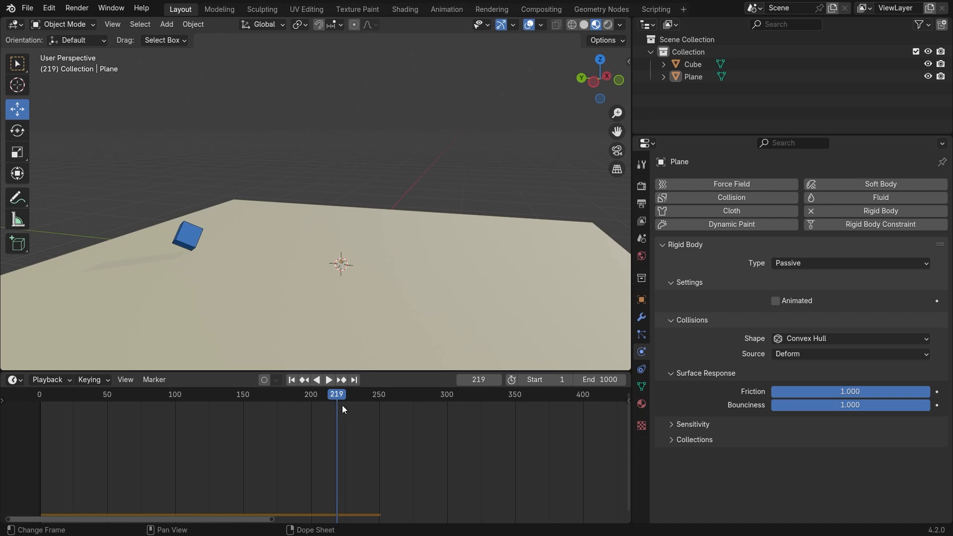
drag(342, 400, 30, 400)
scroll(242, 434, down, 15)
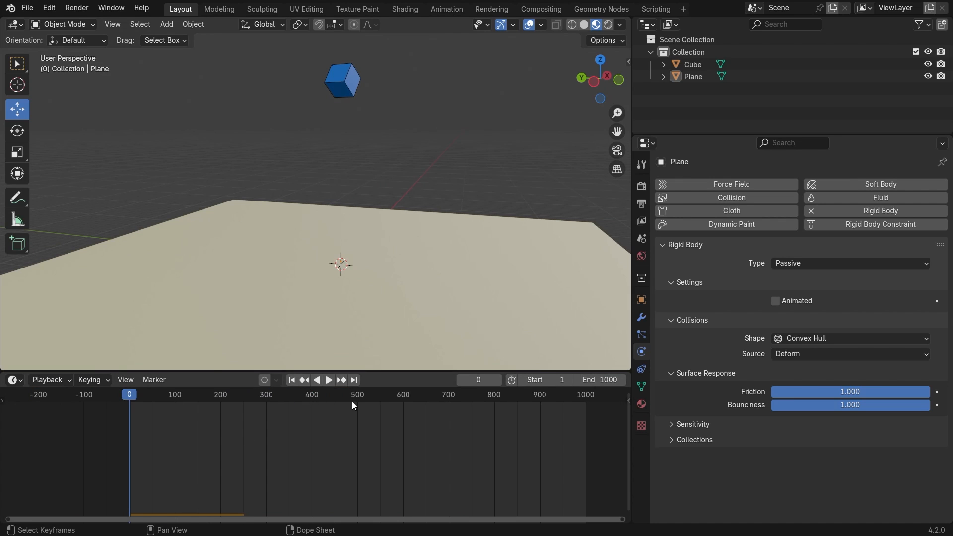
key(space)
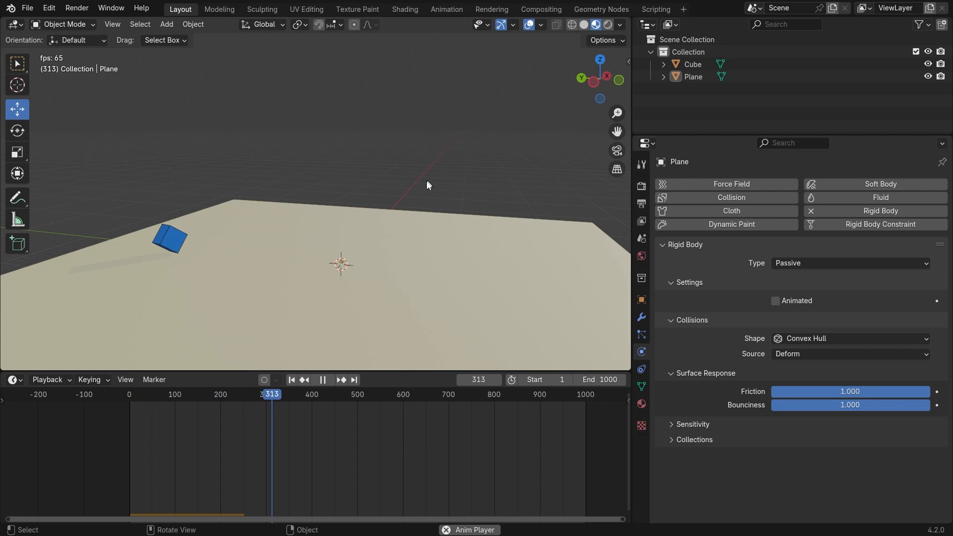
drag(276, 395, 124, 402)
key(space)
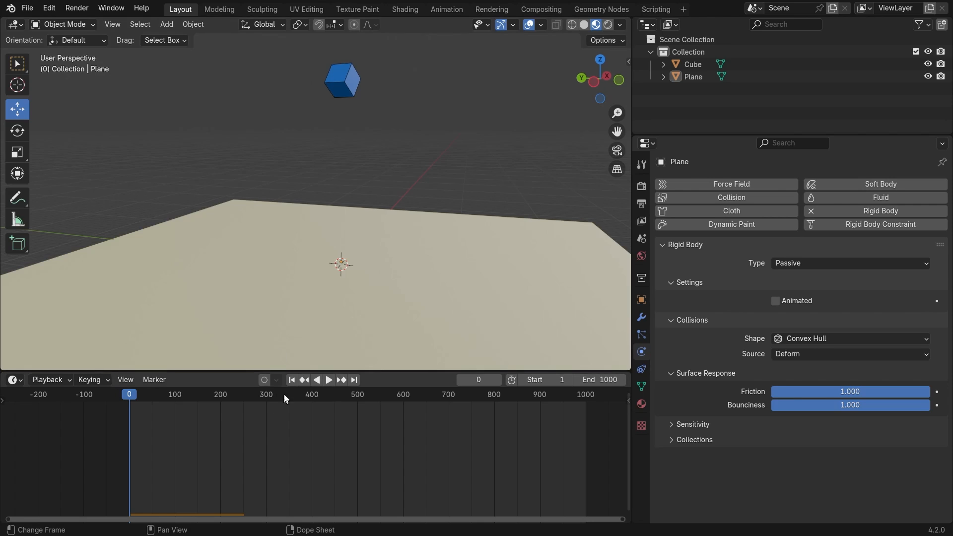
click(267, 397)
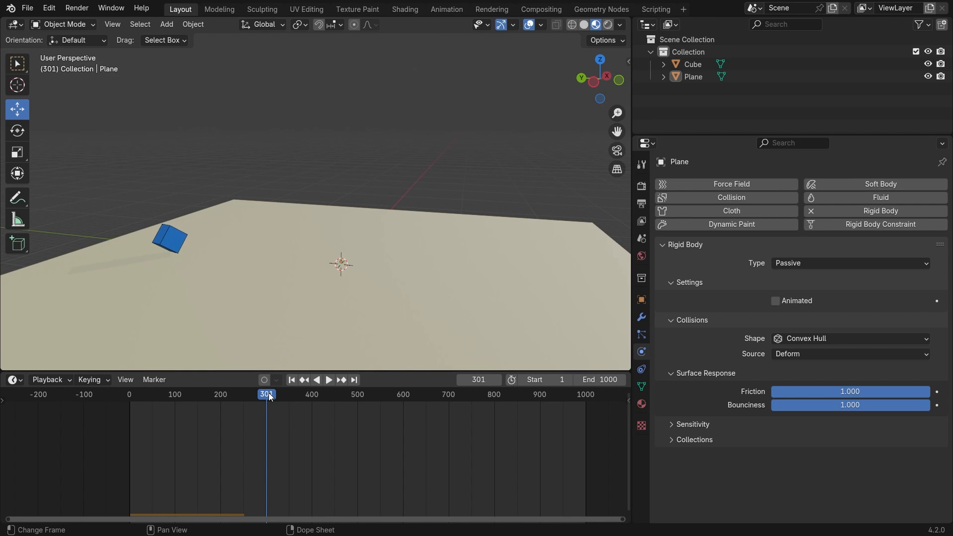
drag(270, 397, 129, 395)
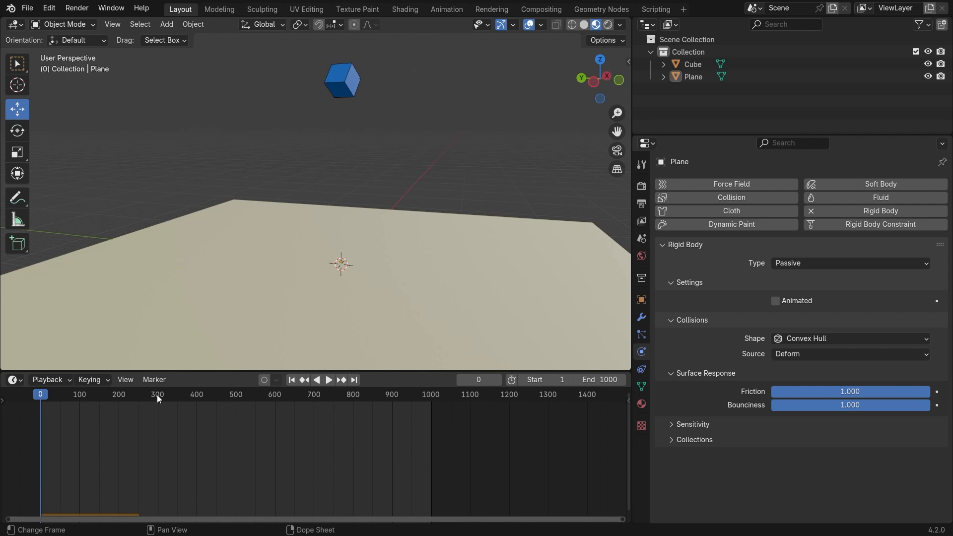
Replay the simulation past frame 400 to examine where the cube's motion ends, and rewind to frame 0.
key(space)
click(140, 396)
drag(140, 395, 139, 395)
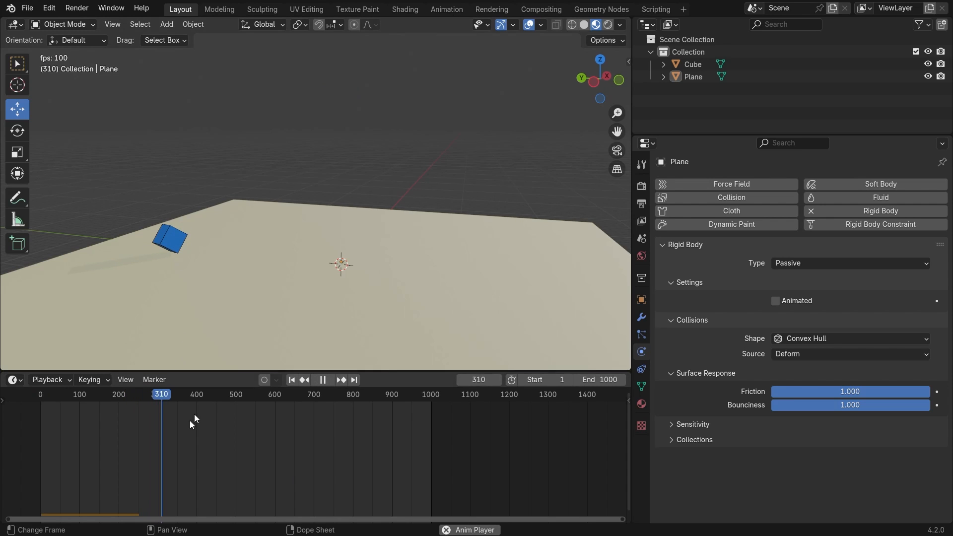
scroll(321, 436, down, 2)
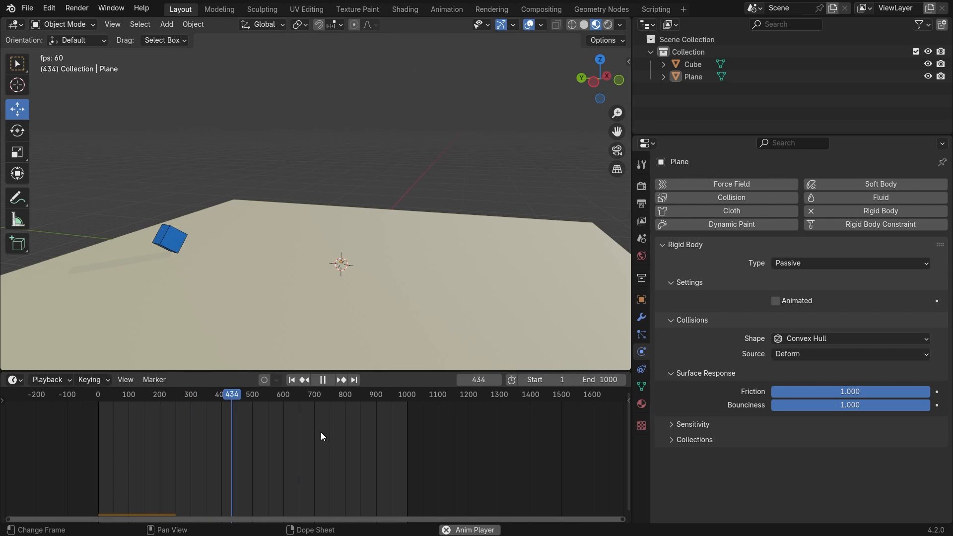
click(166, 433)
drag(167, 434, 93, 430)
key(space)
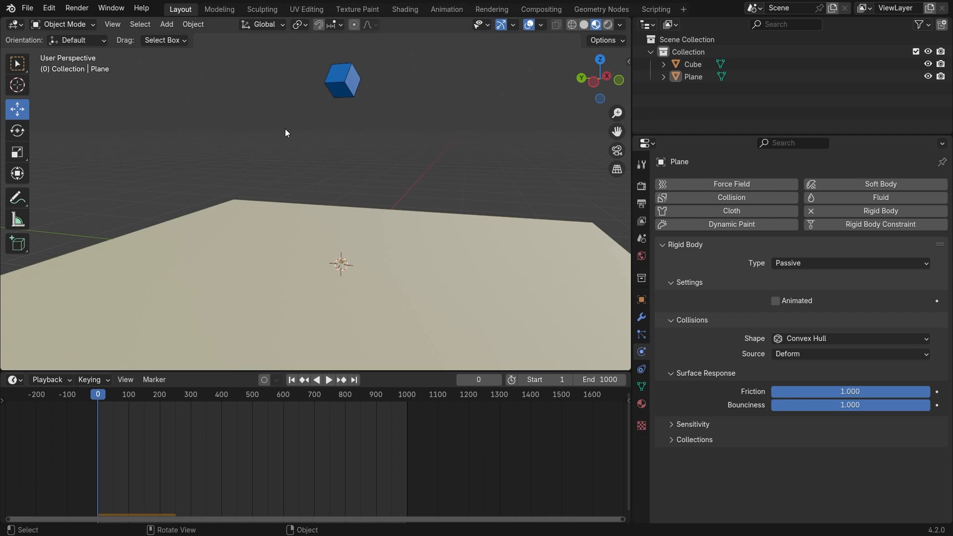
Select the cube, check it at frame 403, and replay its fall from frame 0, pausing at frame 289.
click(346, 82)
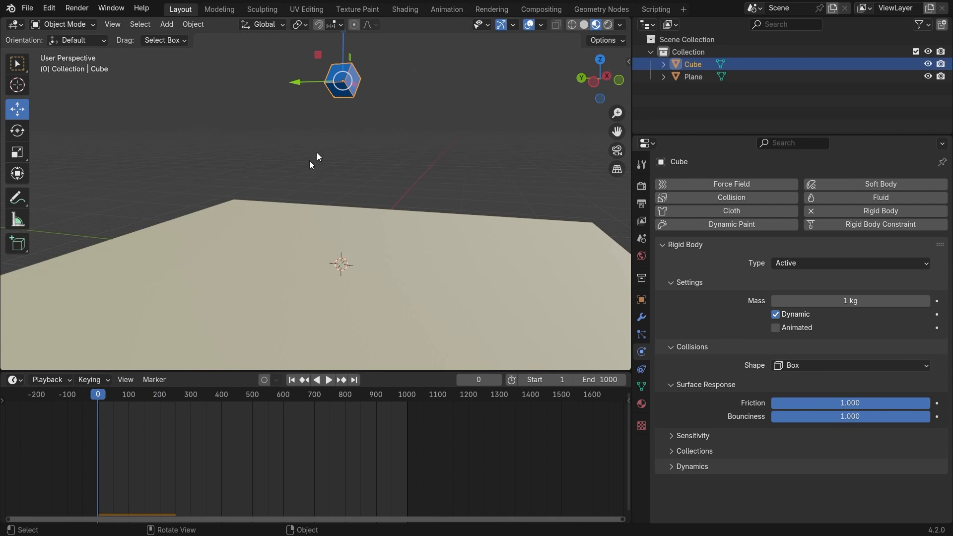
click(222, 431)
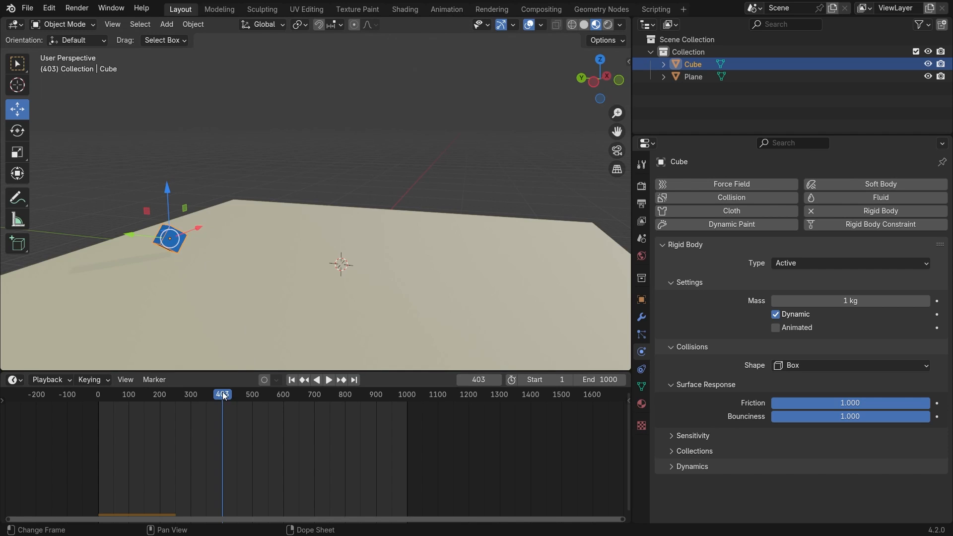
drag(222, 410, 64, 403)
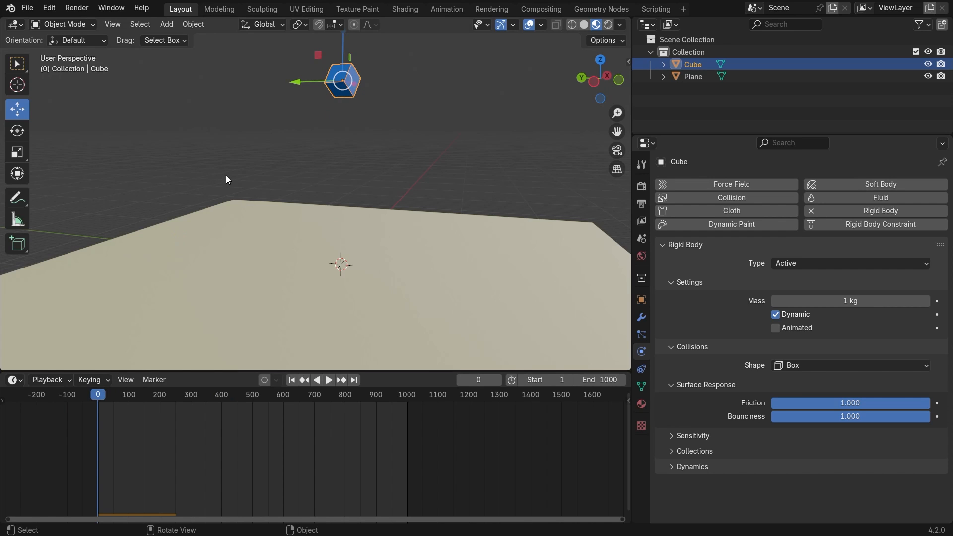
key(space)
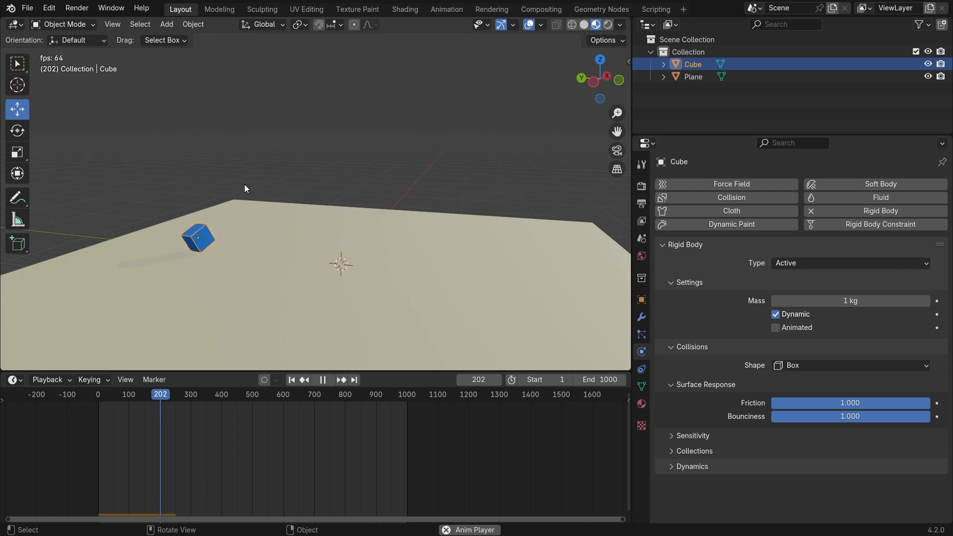
scroll(244, 184, up, 2)
key(space)
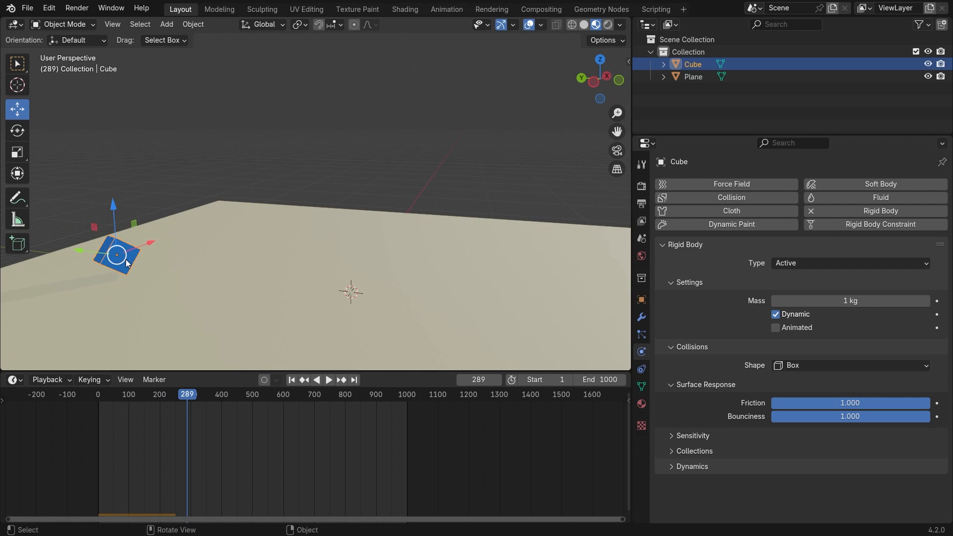
scroll(388, 427, up, 2)
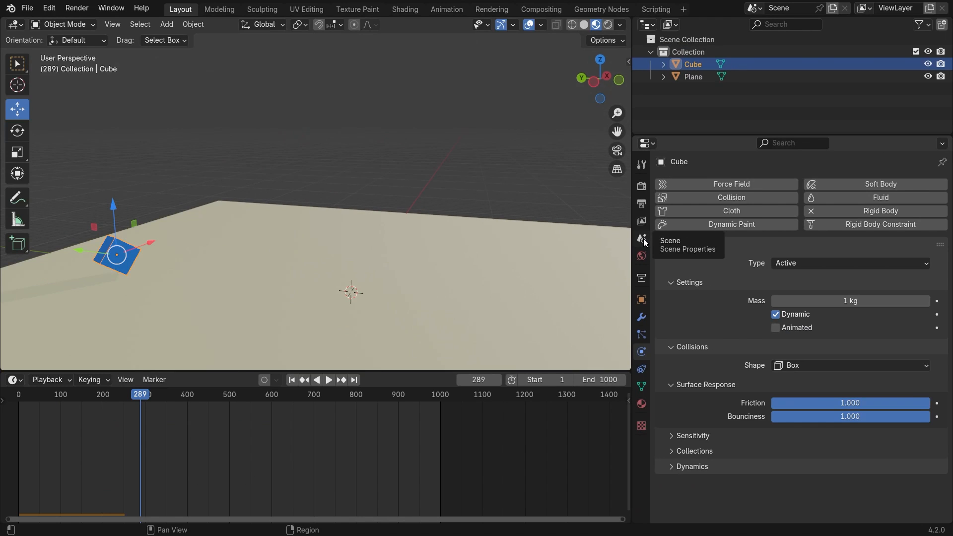
Set the simulation end frame in the scene's Rigid Body World cache to 1000.
click(643, 239)
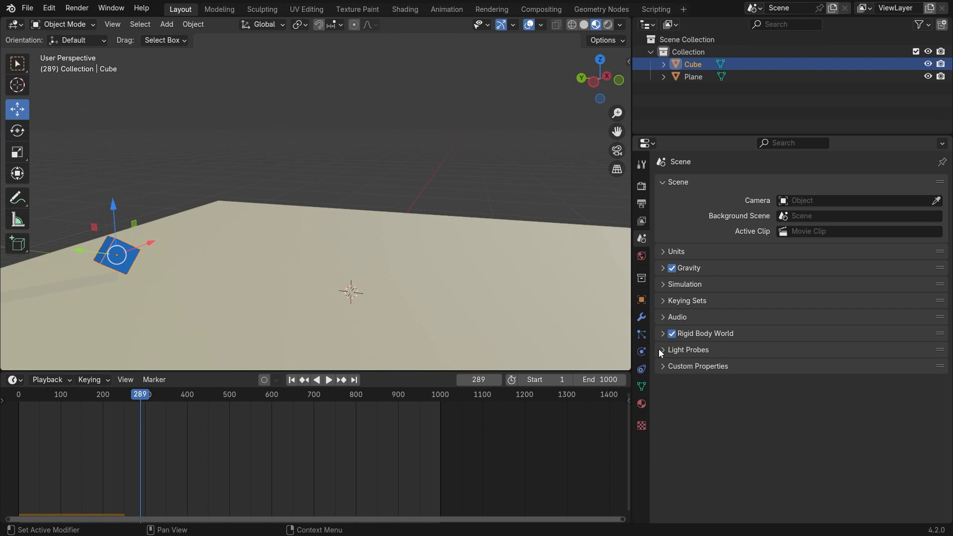
click(663, 333)
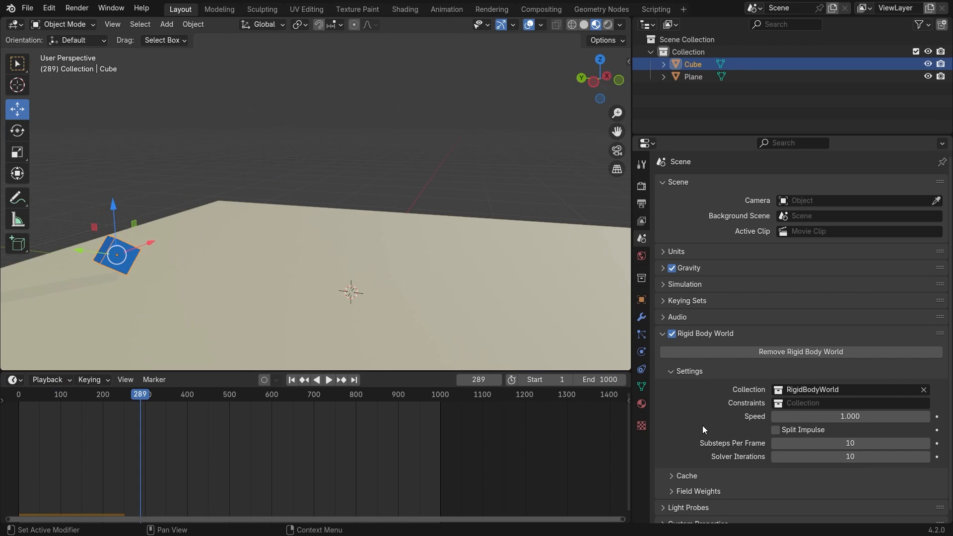
scroll(702, 424, down, 1)
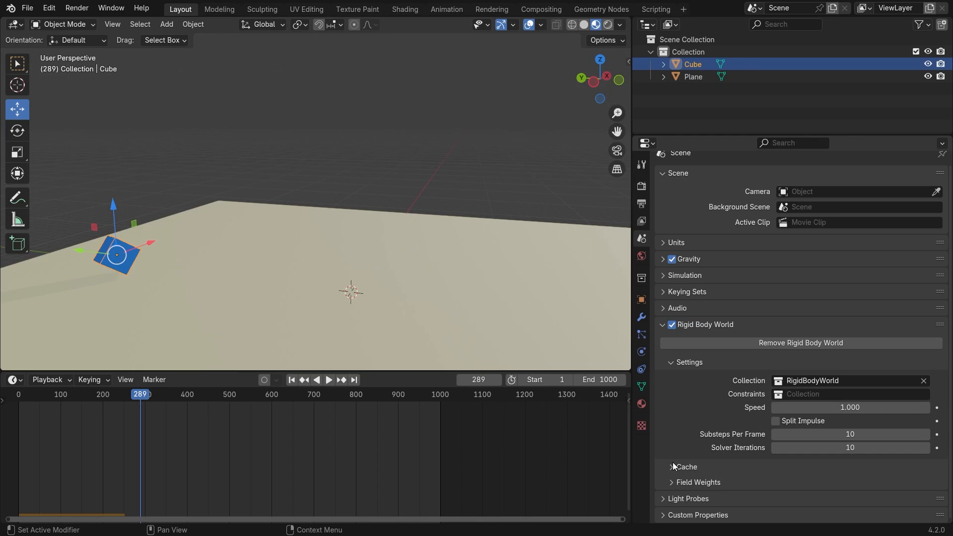
click(668, 469)
scroll(705, 413, down, 5)
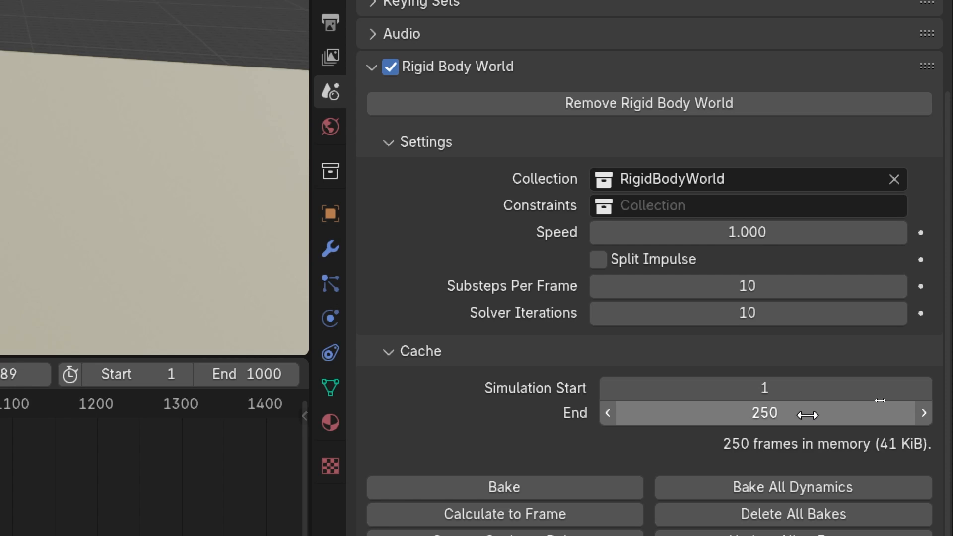
click(807, 415)
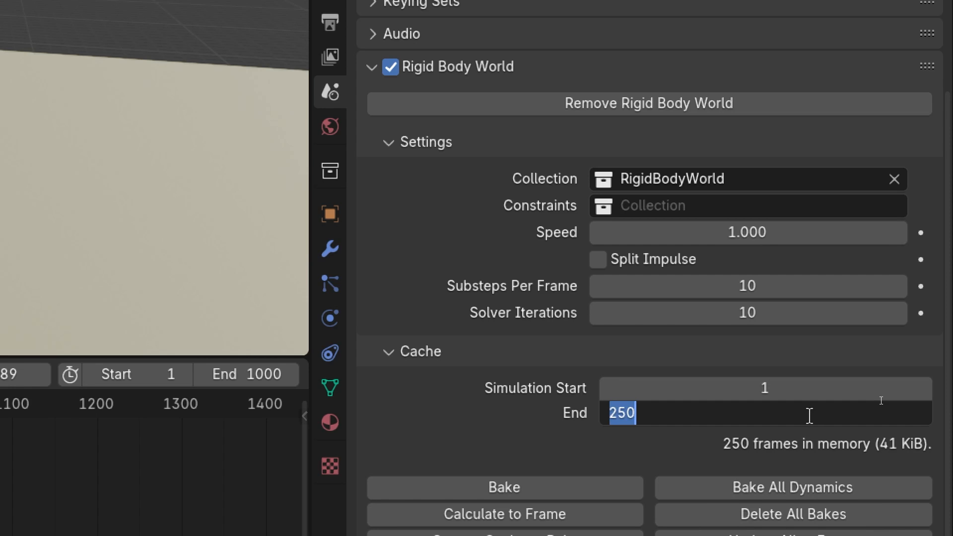
text(1000)
key(Return)
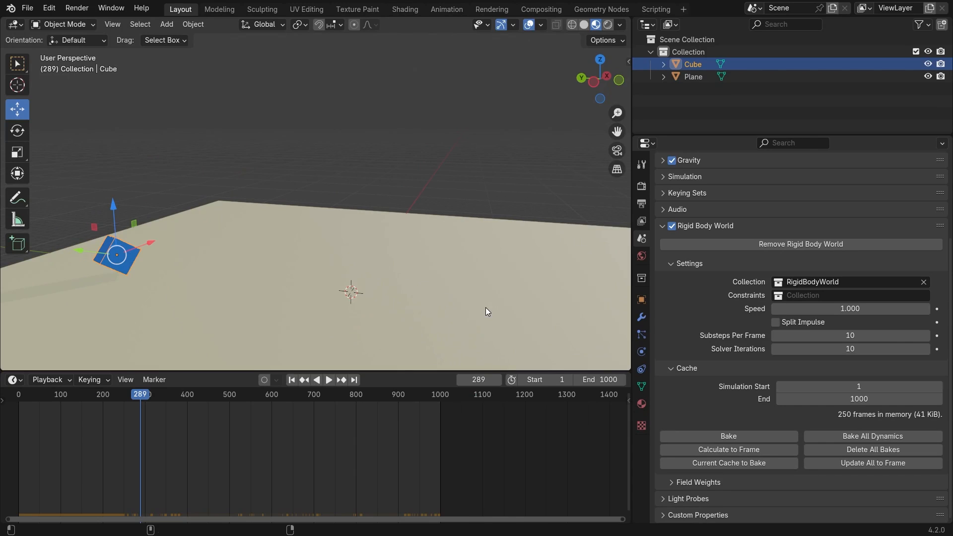
Replay the simulation from the start and pause at frame 318 to examine the cube's motion beyond frame 250.
drag(45, 393, 19, 394)
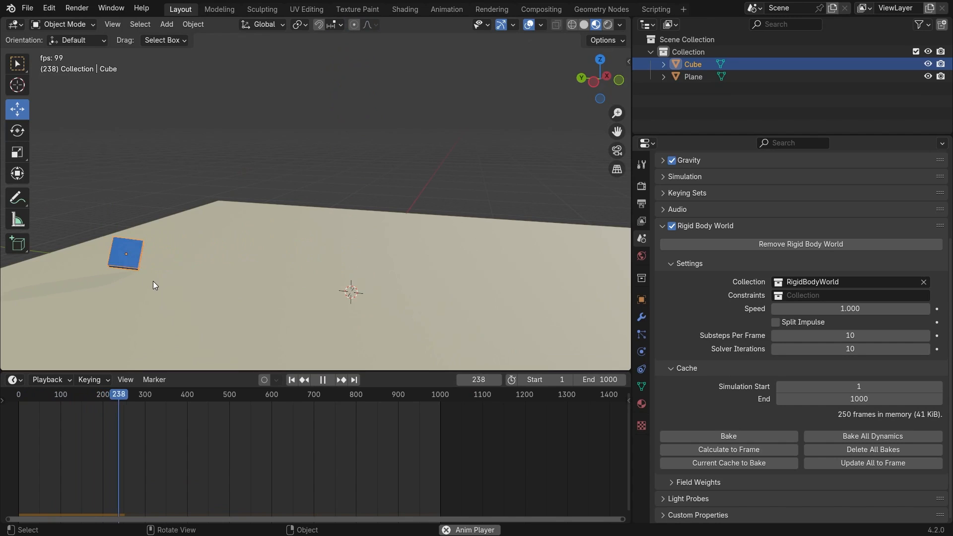
key(space)
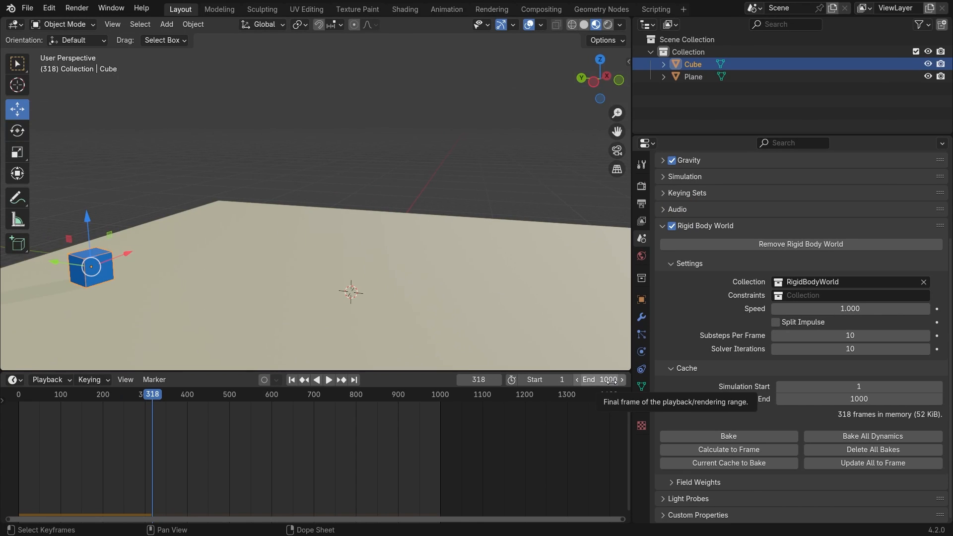
Collapse and reopen the scene's Rigid Body World settings, and rewind the simulation to frame 0.
click(662, 226)
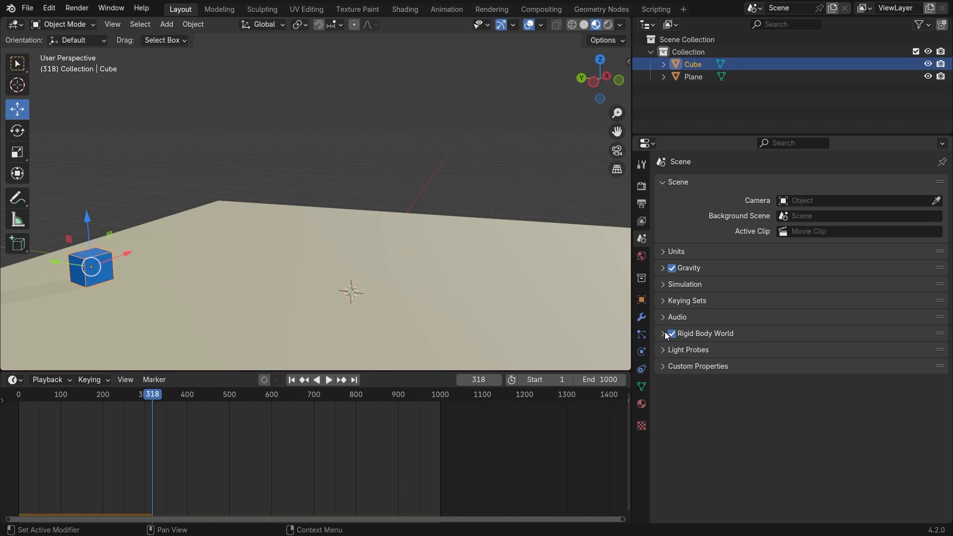
click(665, 334)
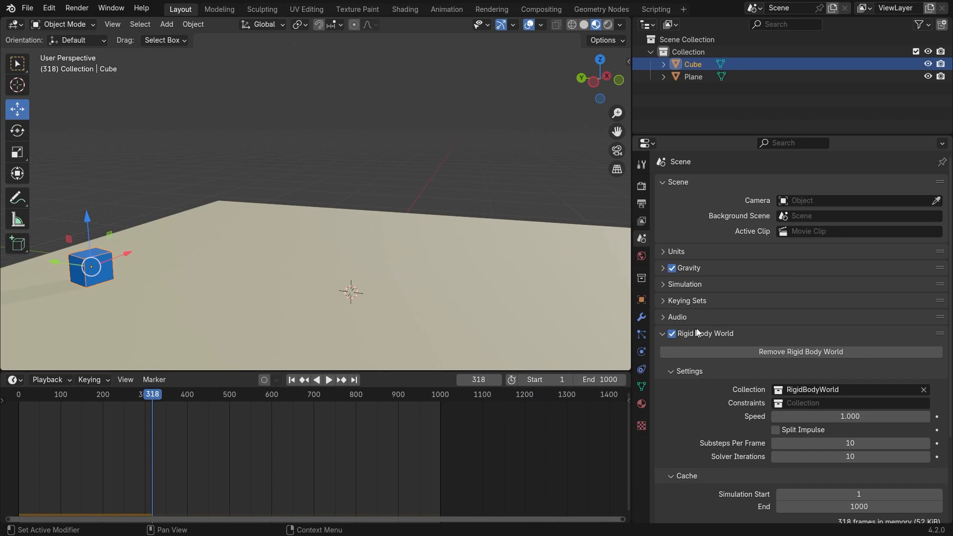
scroll(843, 372, down, 5)
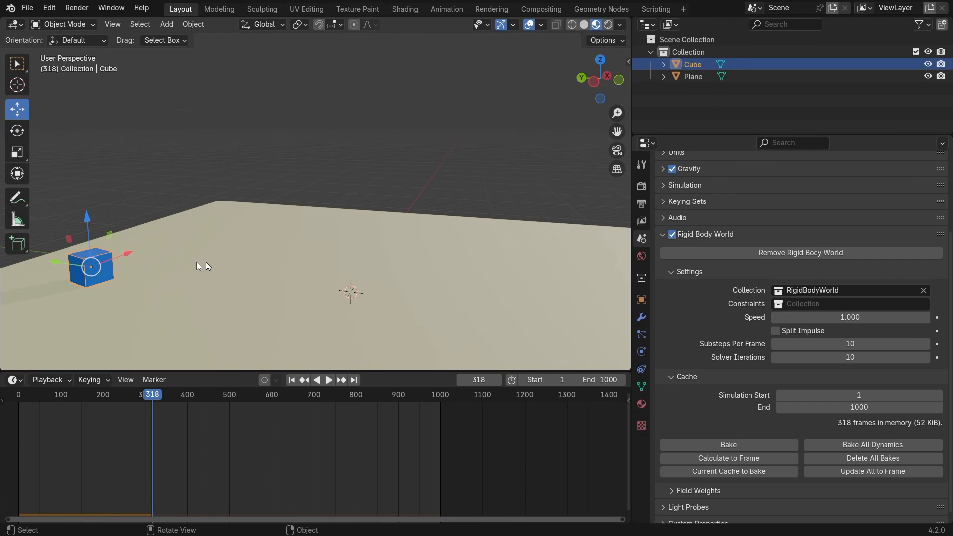
drag(160, 394, 10, 410)
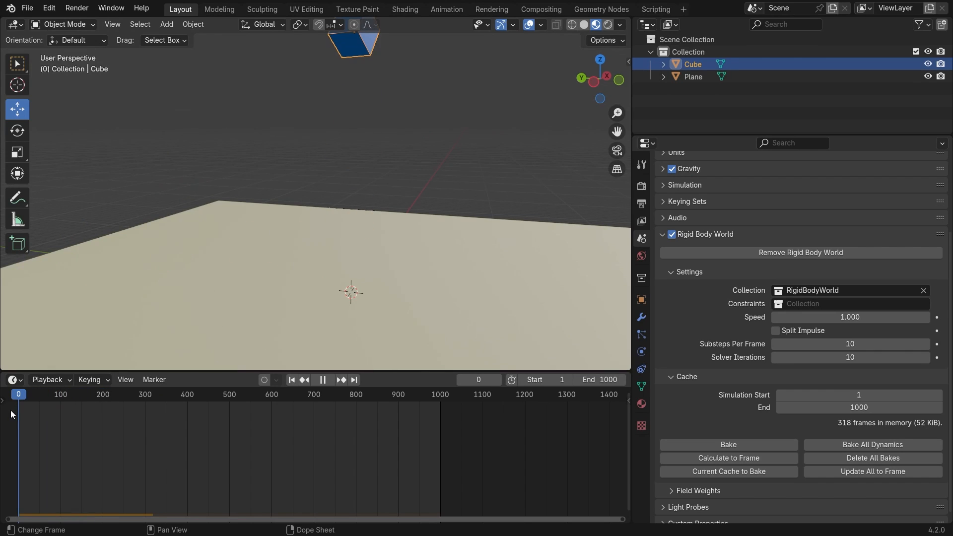
key(space)
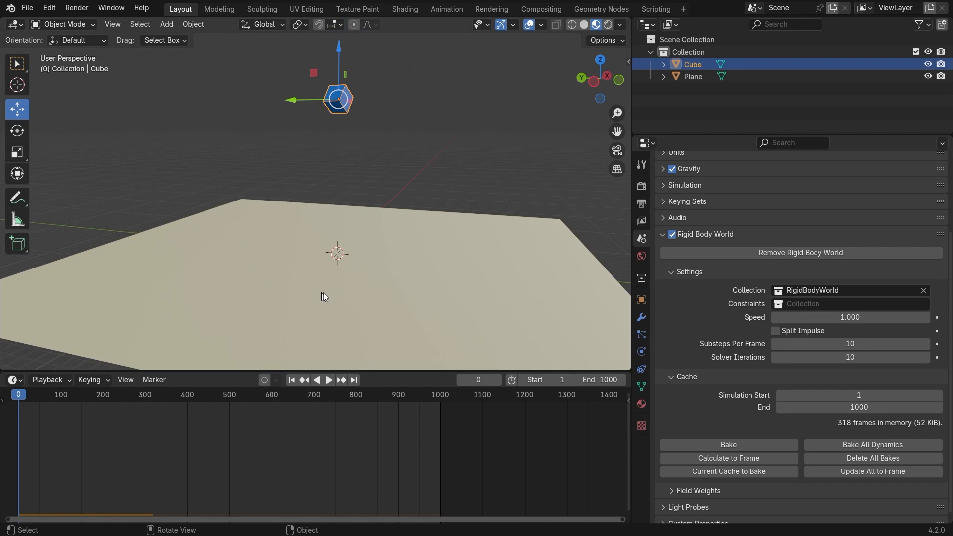
Leave the cache's simulation start unedited, deselect the cube and move the playhead to frame 100.
middle_drag(322, 293, 449, 231)
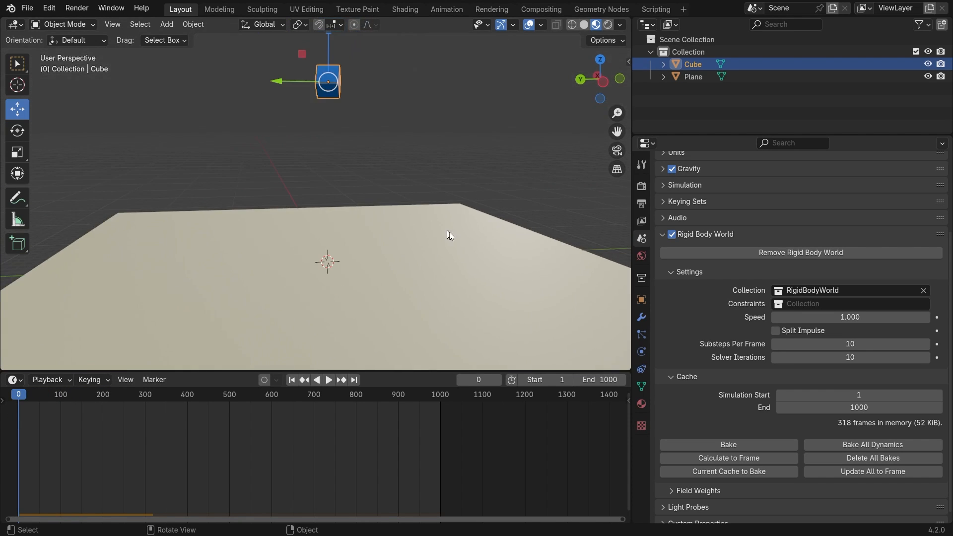
click(878, 395)
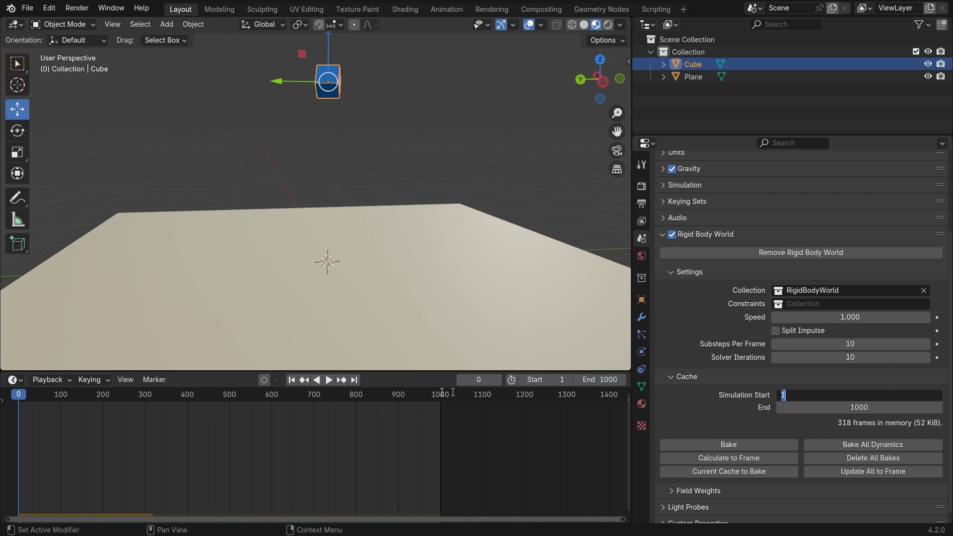
click(168, 451)
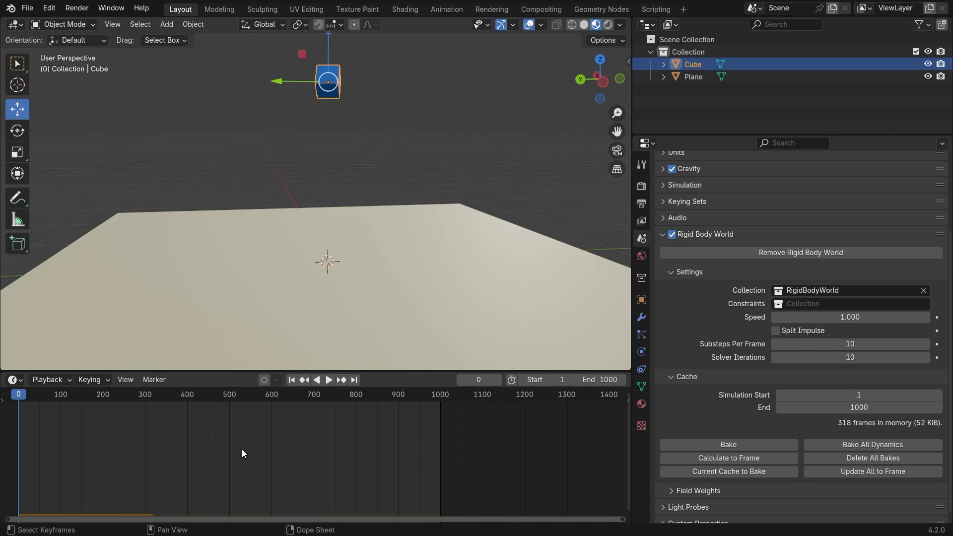
scroll(337, 464, up, 3)
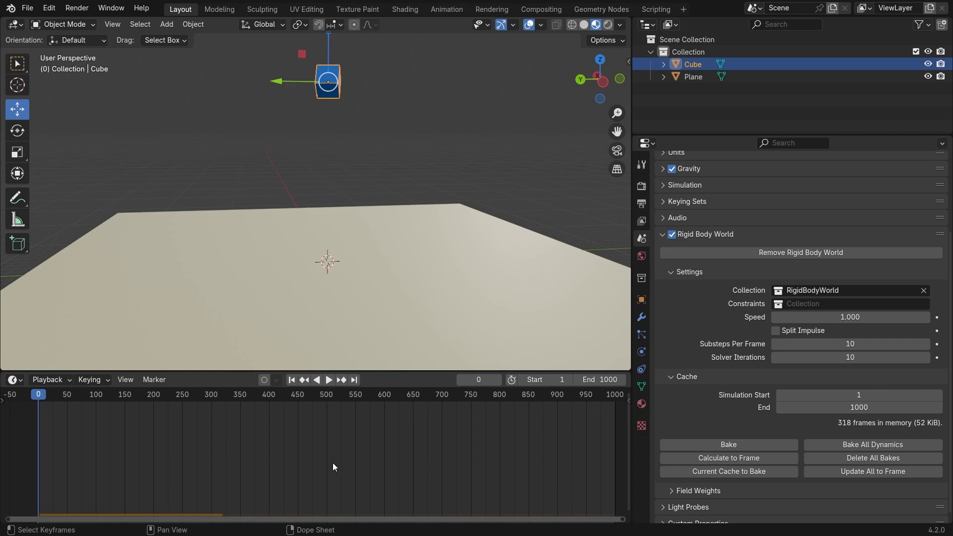
click(333, 463)
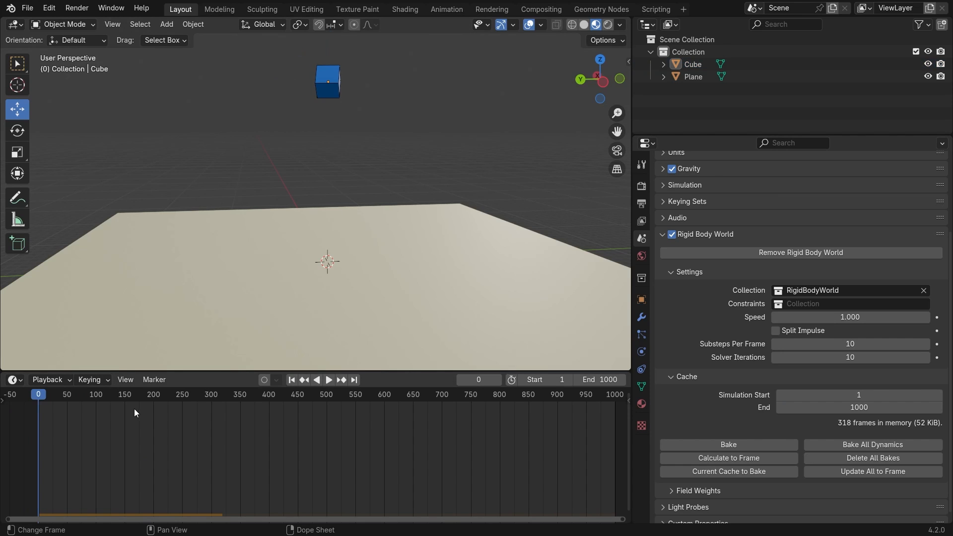
click(97, 400)
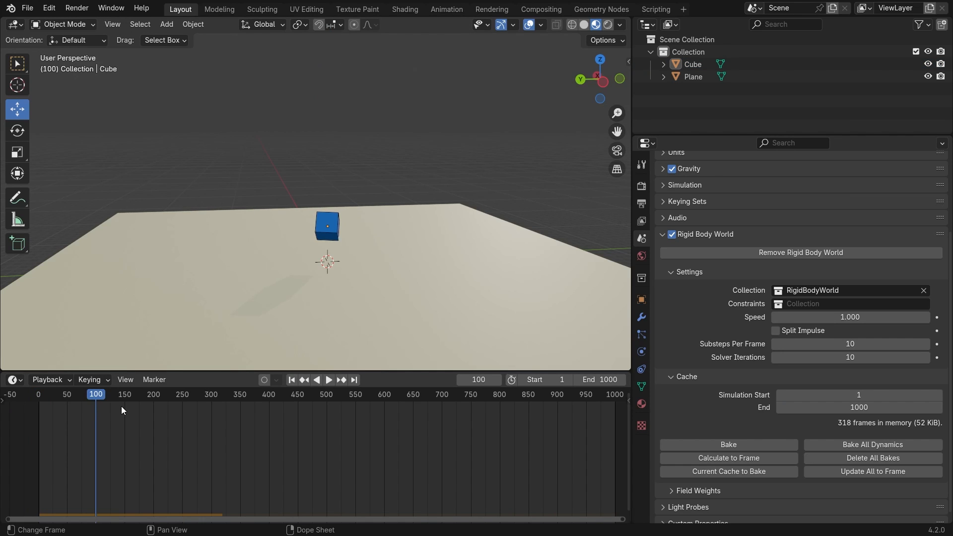
scroll(90, 417, up, 3)
middle_drag(92, 419, 260, 432)
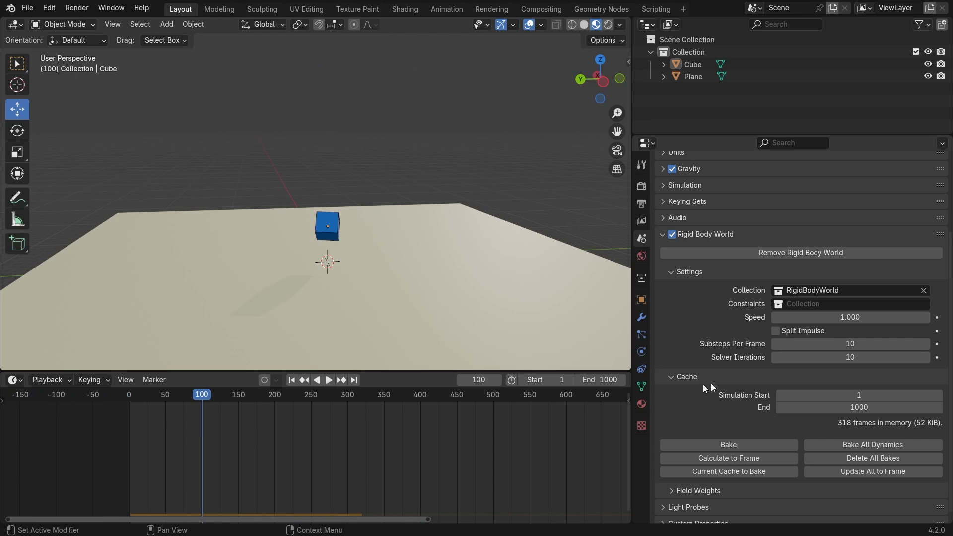
Return the playhead to frame 0, select the cube and set the Rigid Body World cache's simulation start to 100.
click(128, 394)
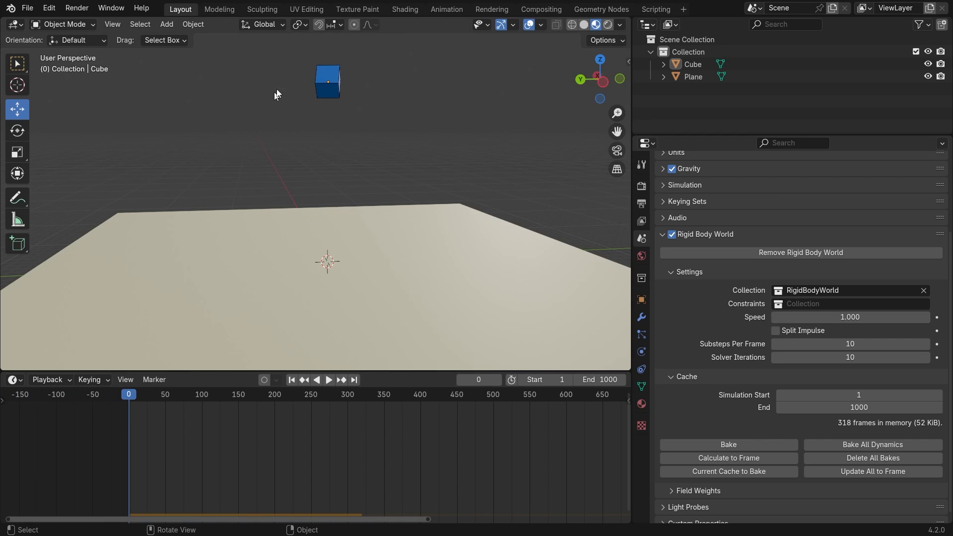
click(334, 78)
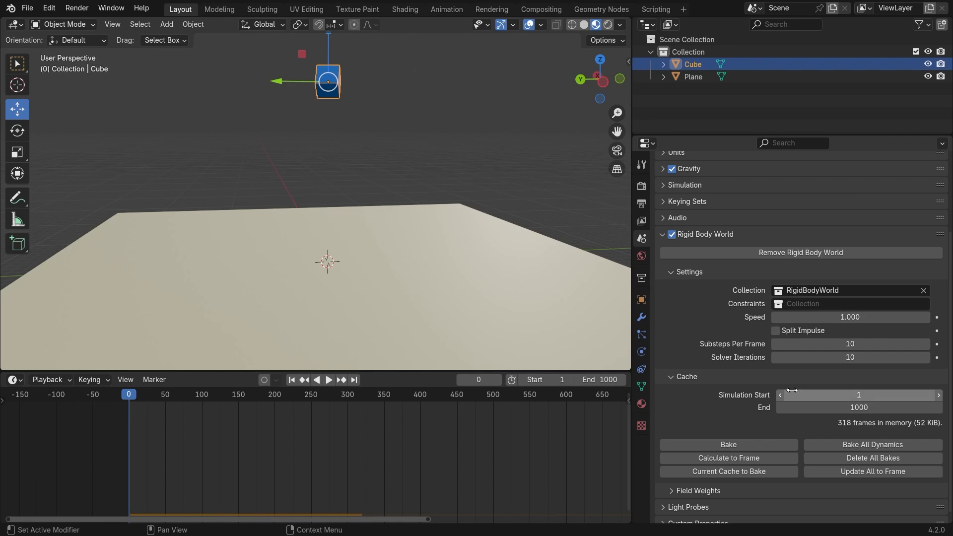
click(907, 395)
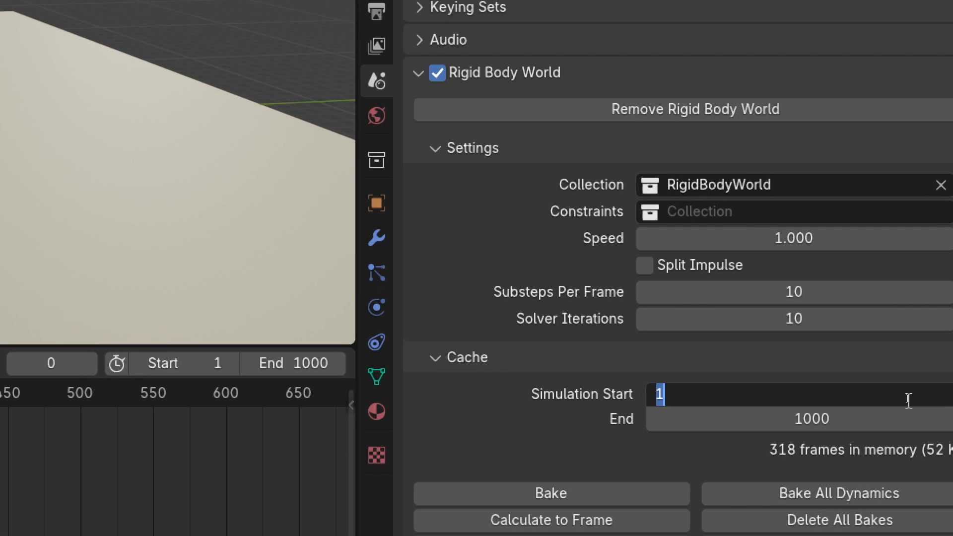
text(100)
key(Return)
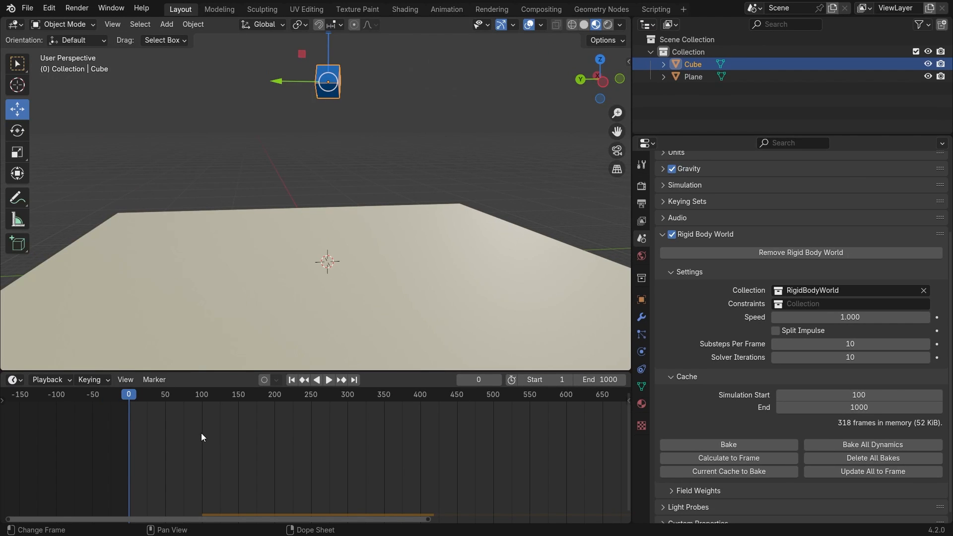
Play the simulation from frame 0, replay it from before frame 100 and pause at frame 235 to examine when the cube falls.
ctrl+scroll(201, 435, down, 2)
scroll(201, 438, up, 2)
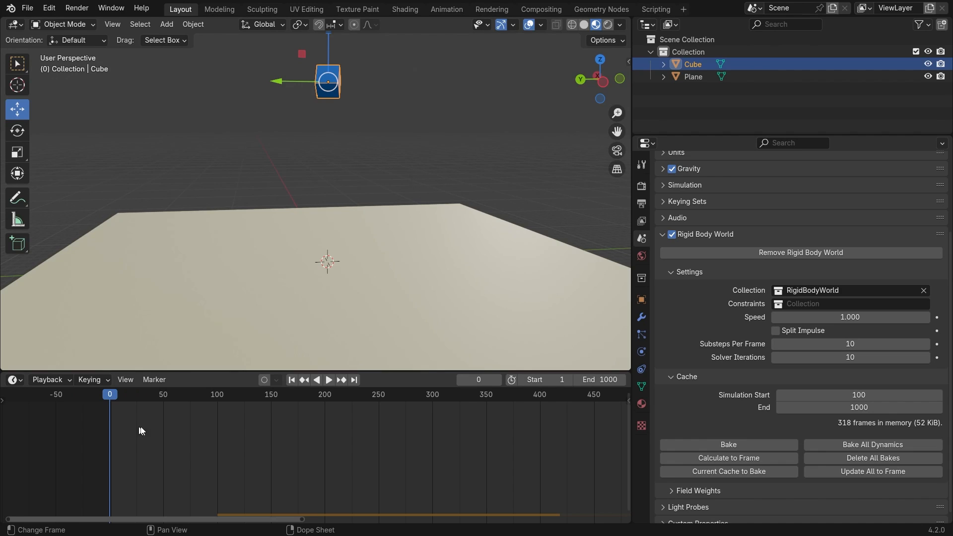
key(space)
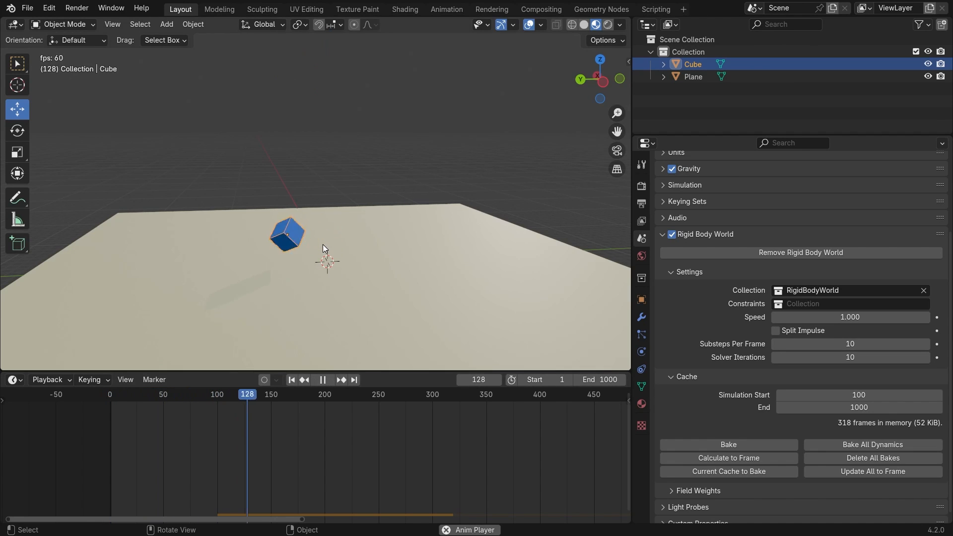
key(space)
drag(291, 395, 179, 401)
key(space)
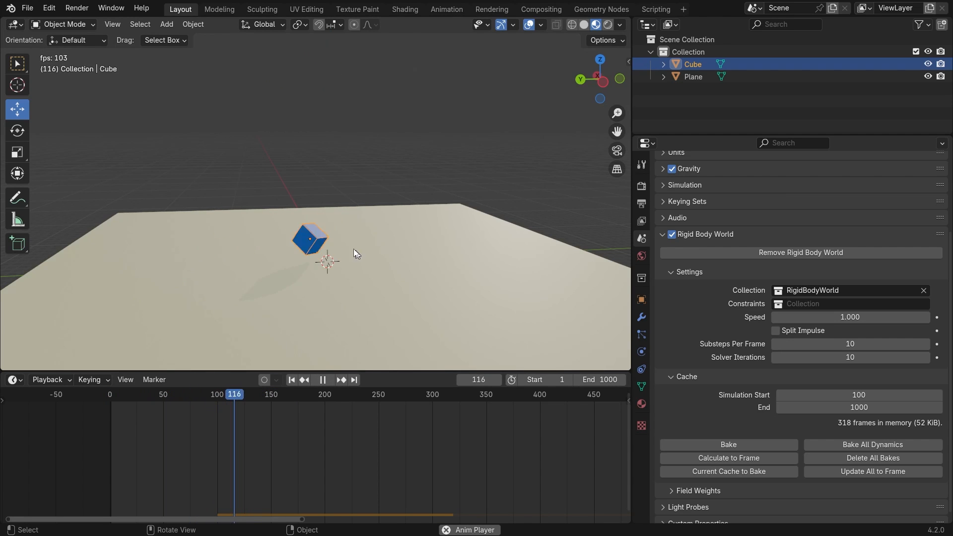
key(space)
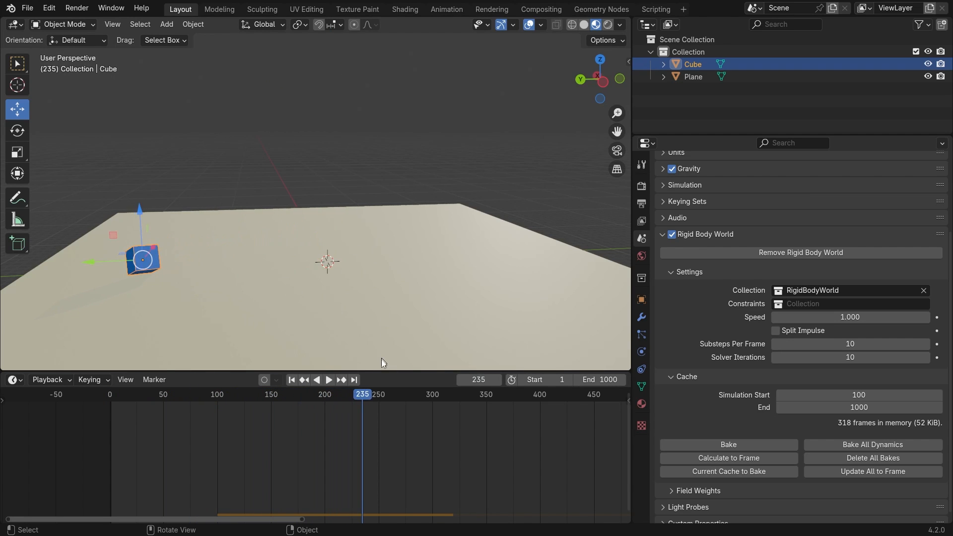
Replay the simulation from frame 0, inspect the cube at frames 98 and 99, and return the playhead to frame 0.
drag(358, 400, 98, 401)
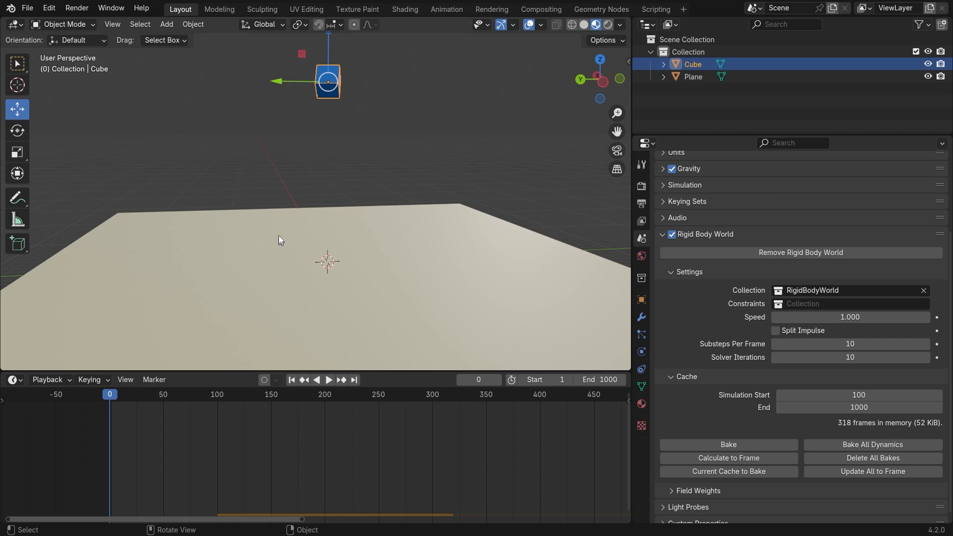
key(space)
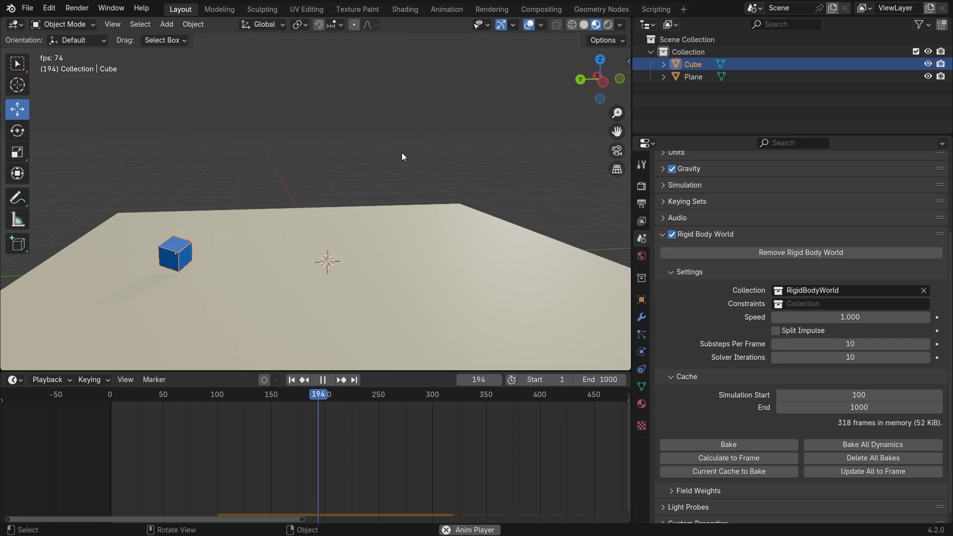
key(space)
drag(329, 396, 215, 423)
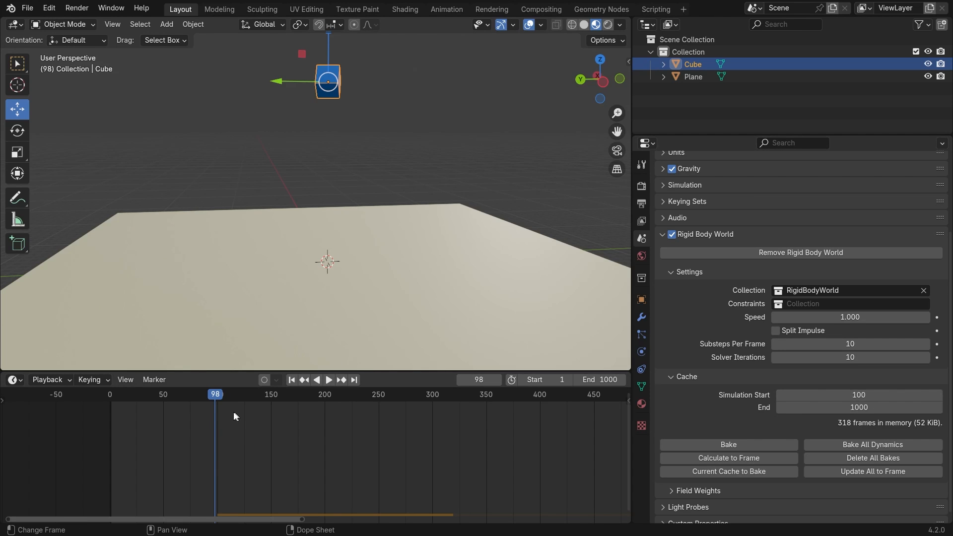
mouse_move(216, 401)
mouse_down()
mouse_move(244, 400)
mouse_move(216, 400)
mouse_up()
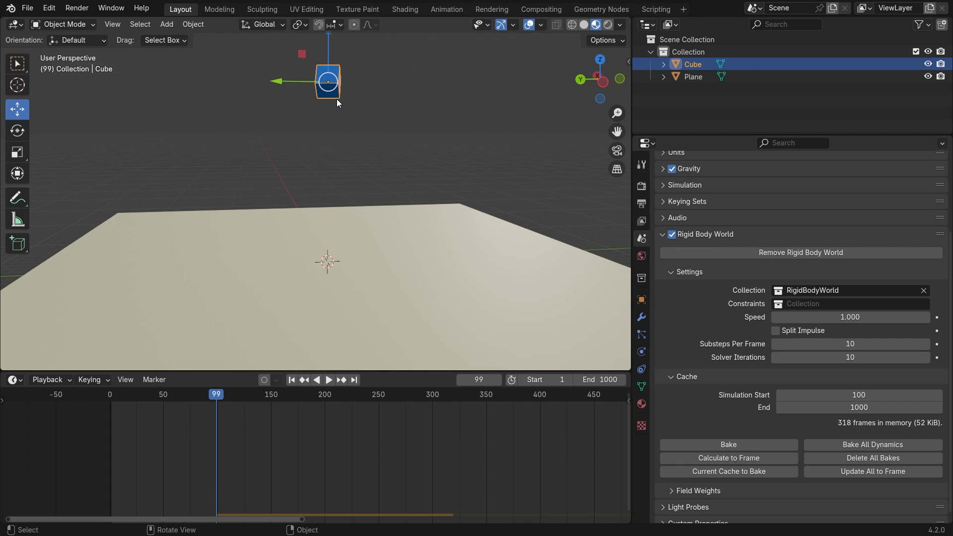
scroll(747, 325, up, 5)
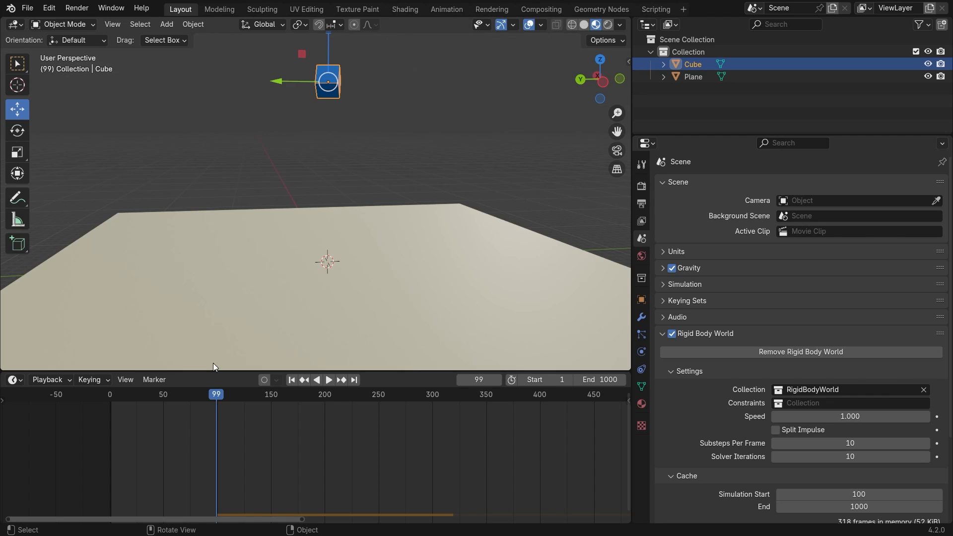
drag(212, 392, 92, 394)
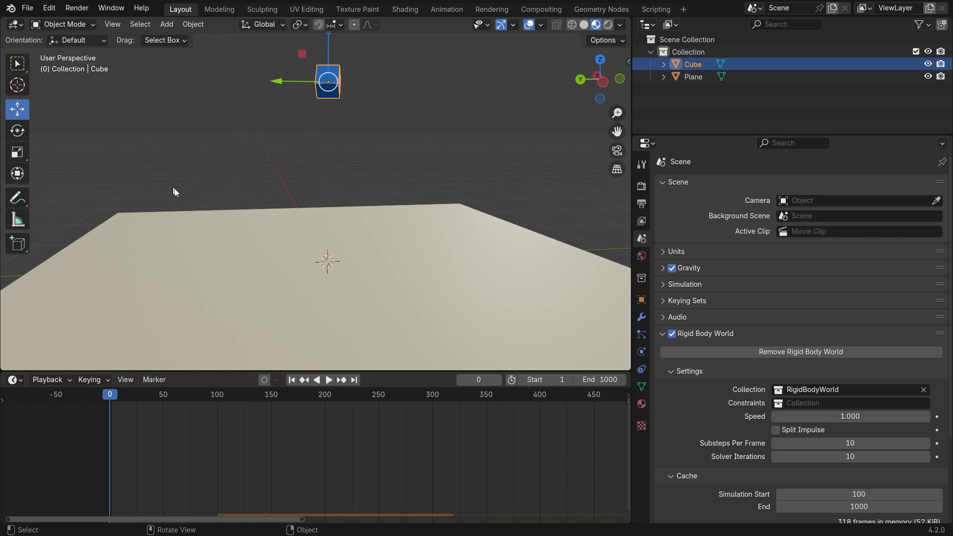
Reselect the cube and enable Animated in its rigid body physics settings, keeping the type Active.
click(311, 144)
click(330, 87)
click(641, 352)
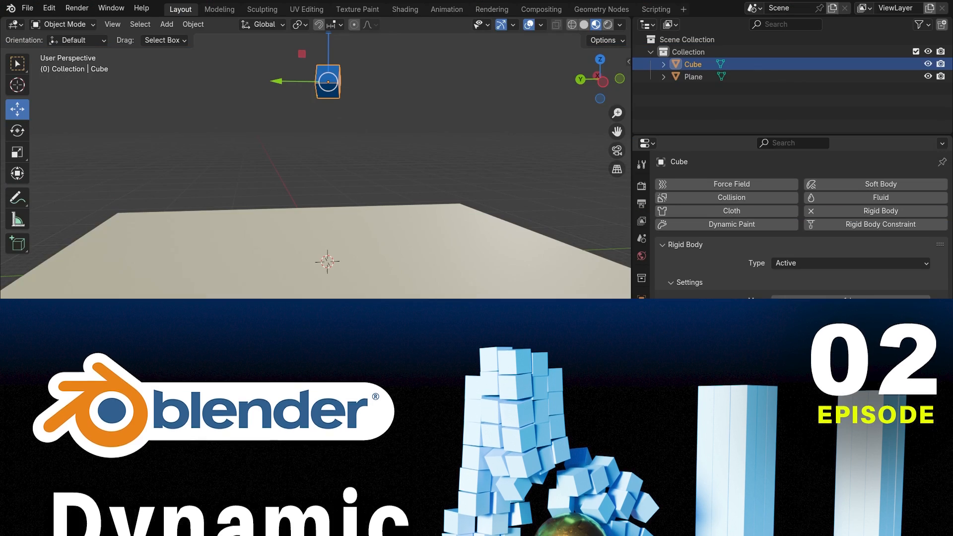
scroll(306, 187, up, 1)
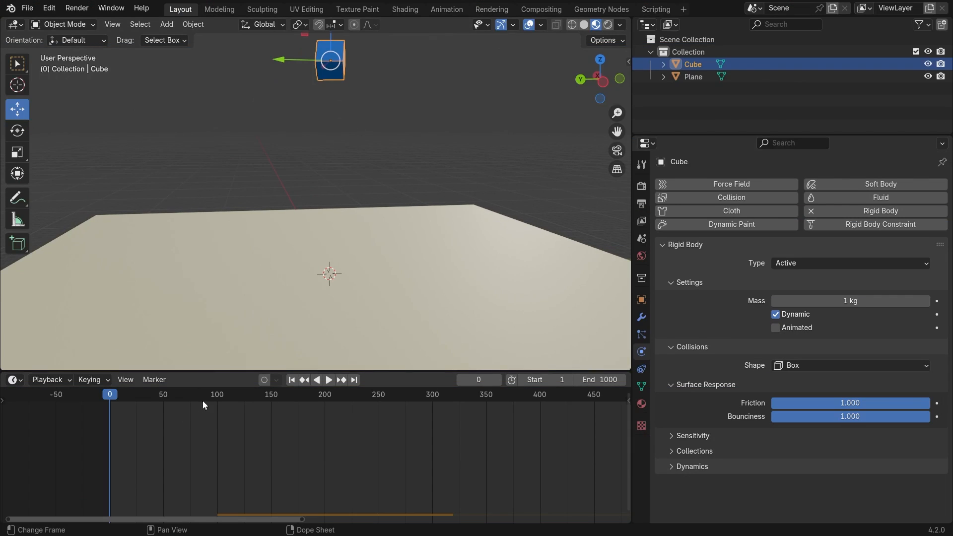
click(410, 143)
click(341, 61)
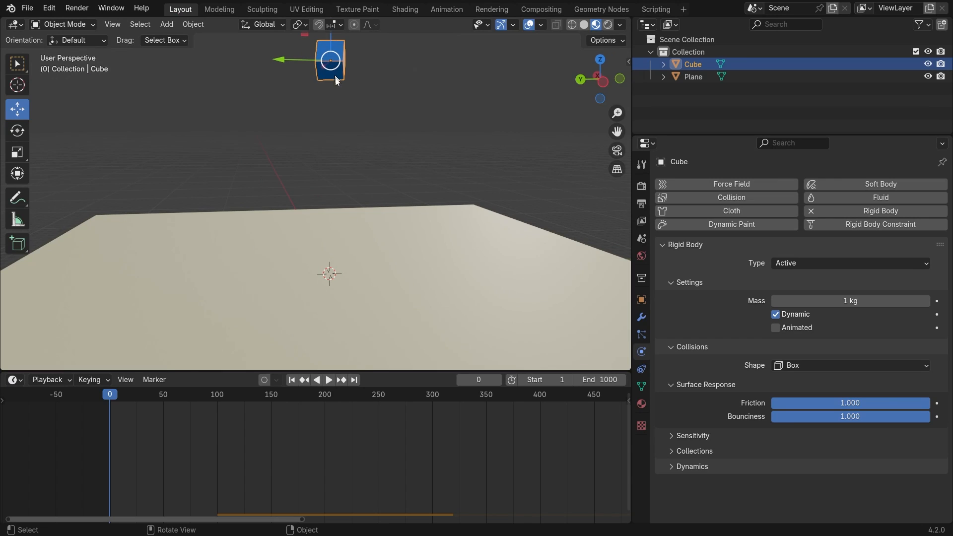
click(777, 329)
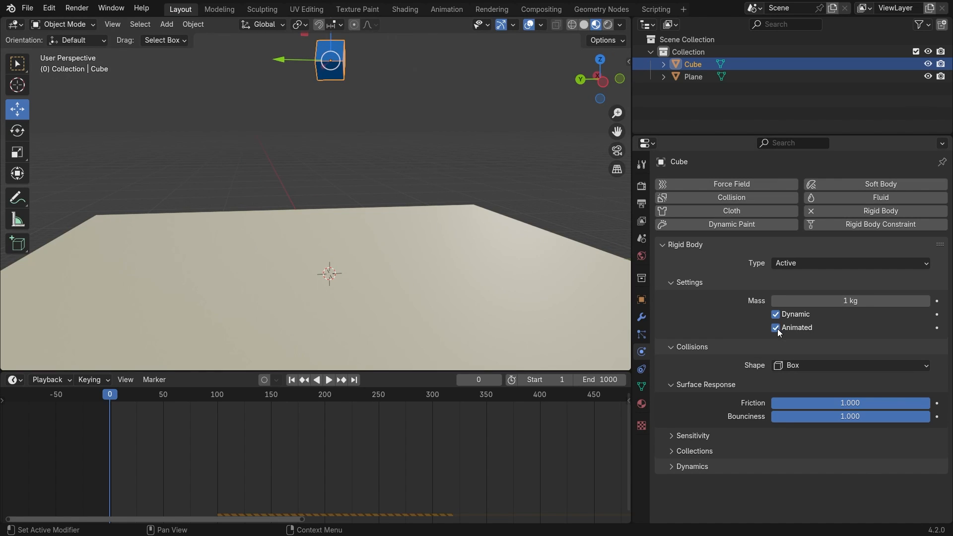
click(807, 265)
click(723, 267)
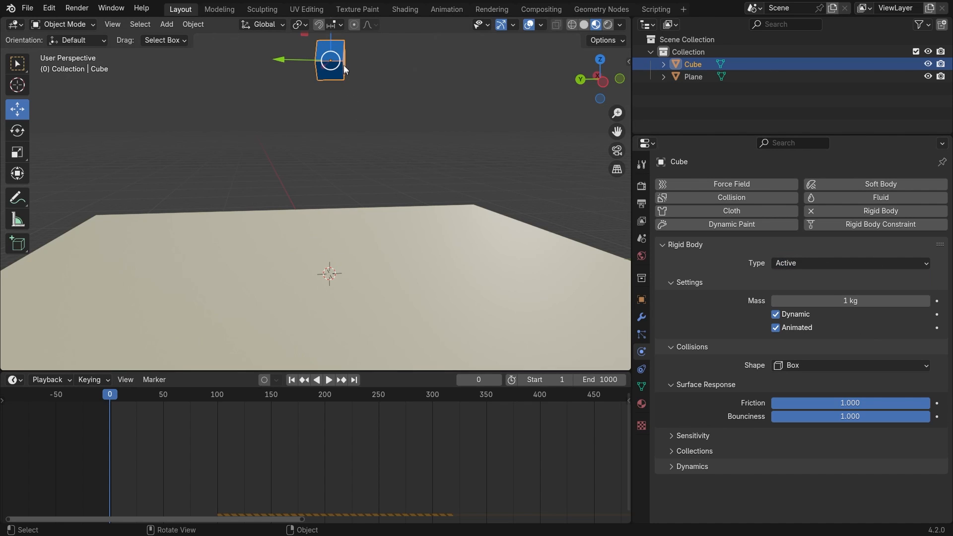
Check frame 100 in the timeline, return to frame 0 and keyframe the cube's enabled Animated setting there.
click(464, 135)
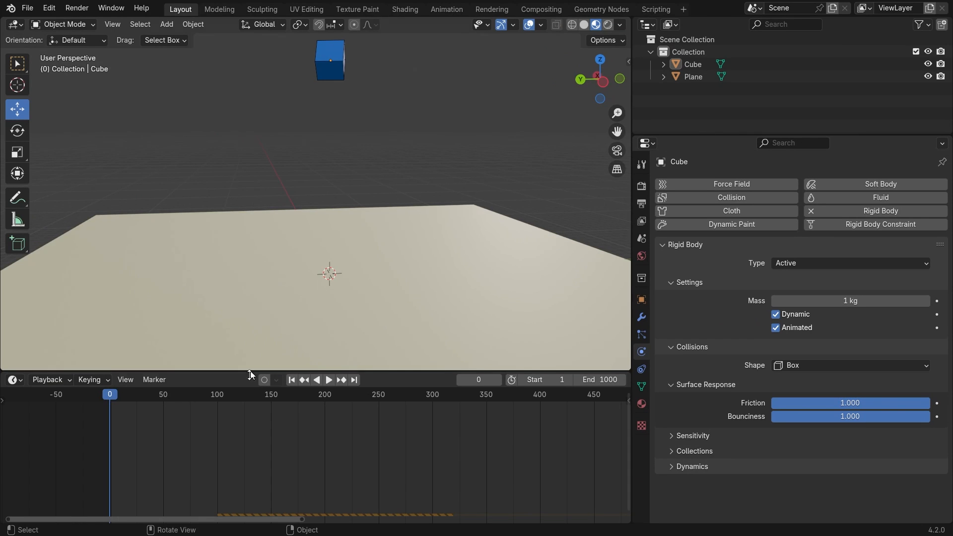
scroll(183, 433, up, 3)
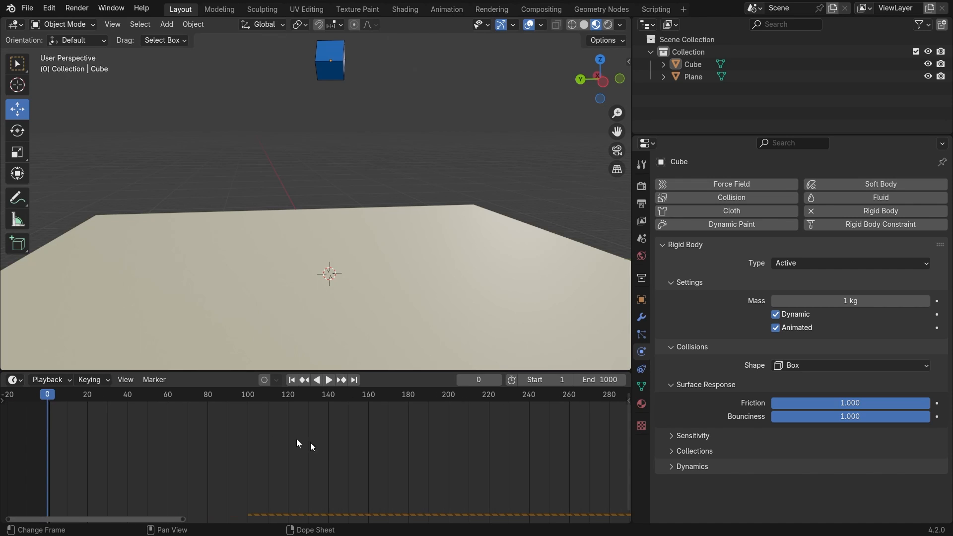
click(251, 394)
drag(250, 392, 47, 394)
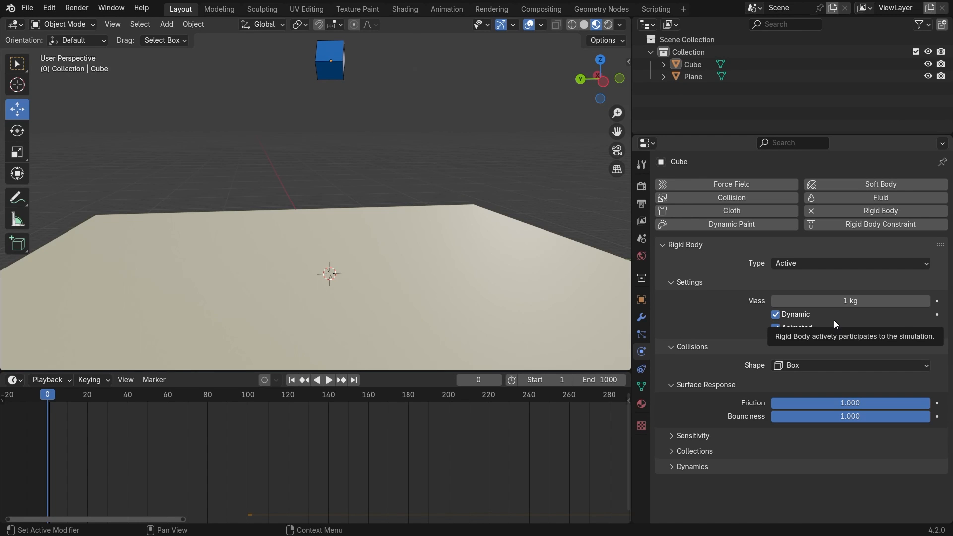
click(331, 72)
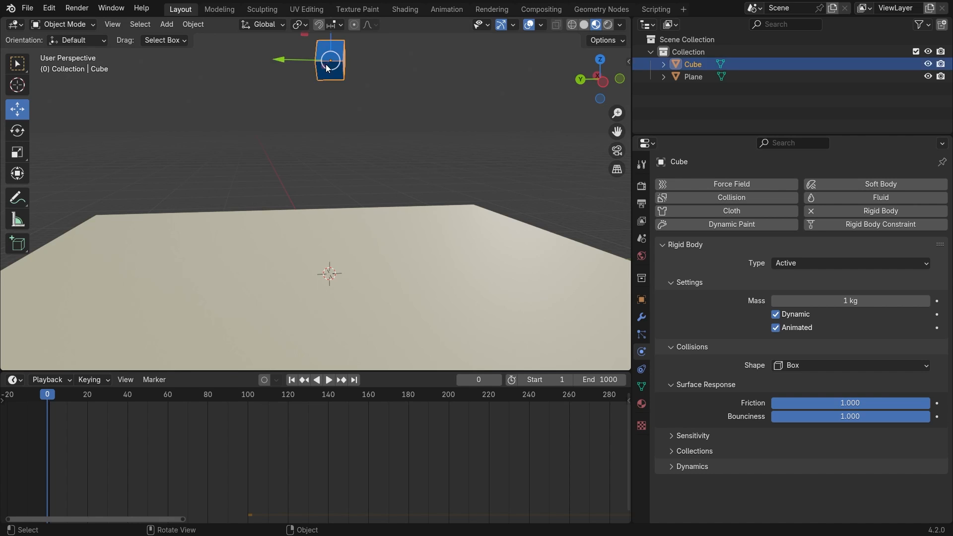
click(937, 328)
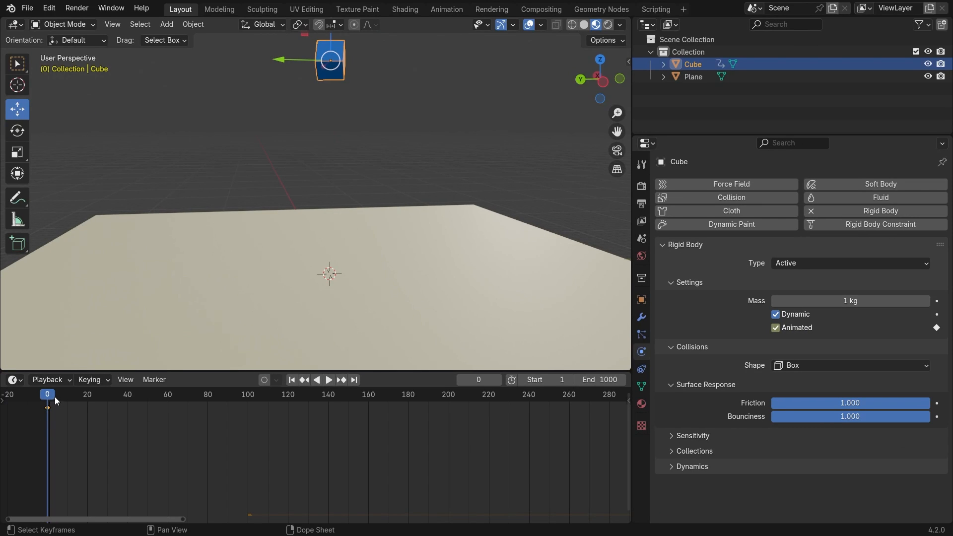
Advance the animation to frame 100 and keyframe the cube's enabled Animated setting there.
key(space)
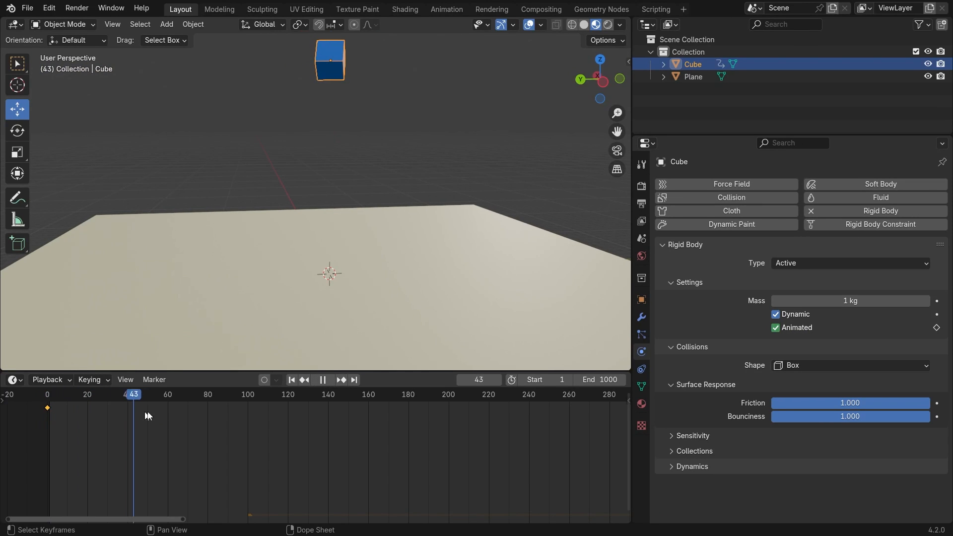
key(space)
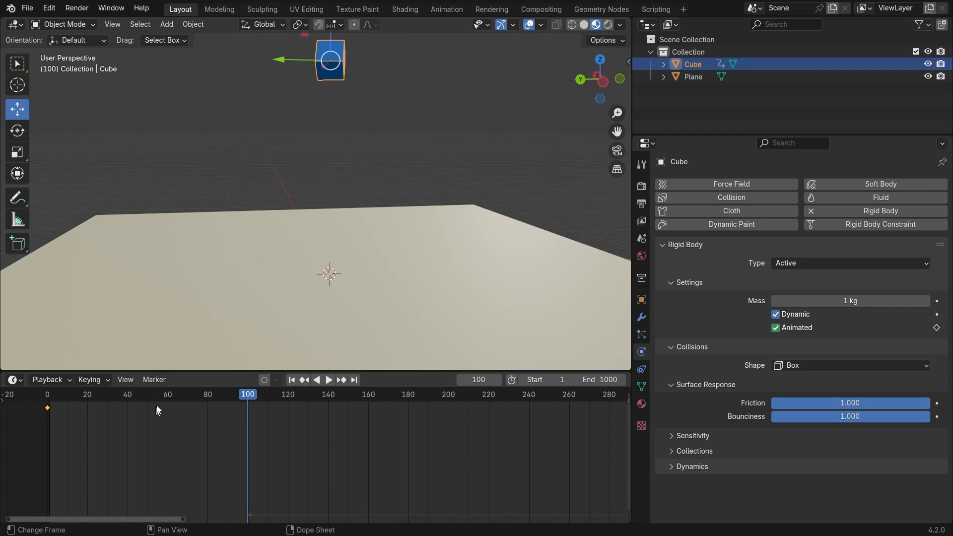
drag(38, 431, 354, 386)
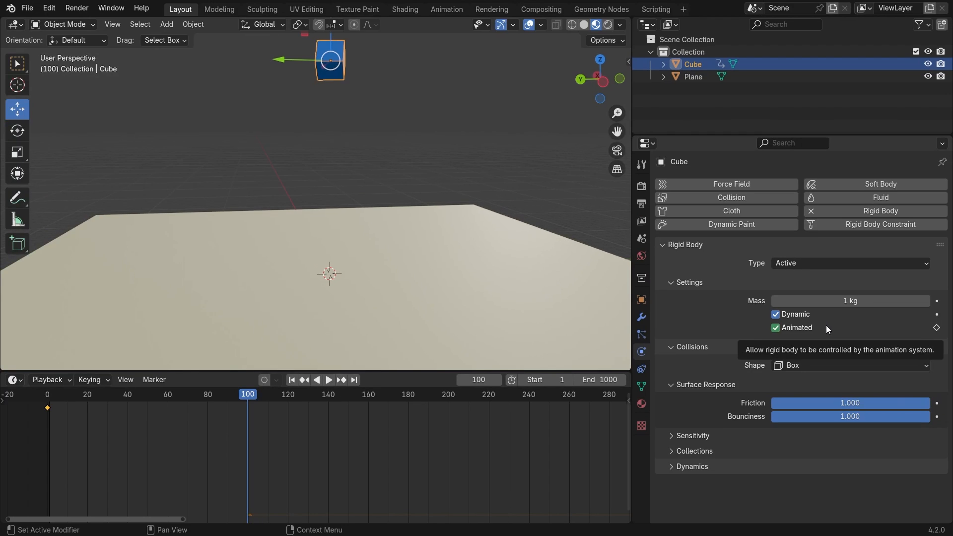
click(936, 327)
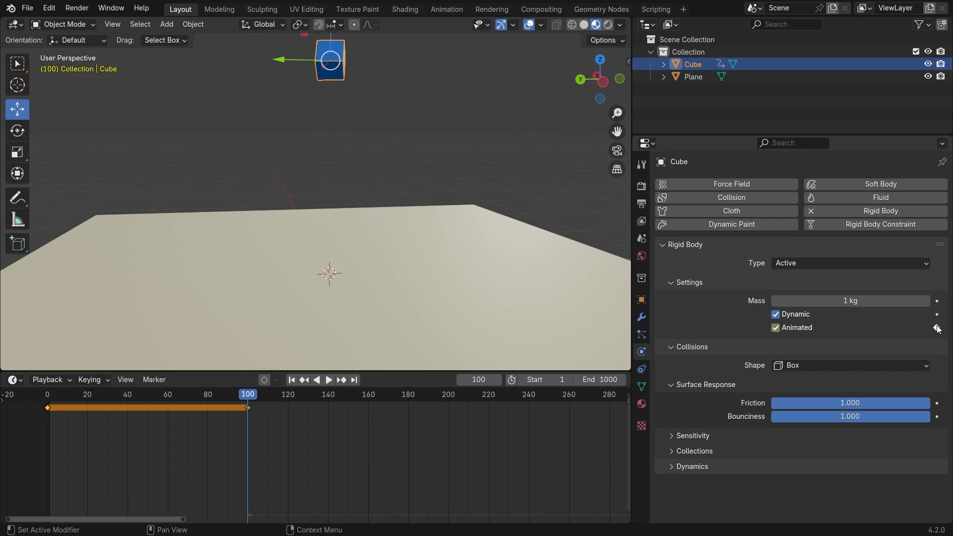
Advance one frame to 101, disable the cube's Animated setting and keyframe it there.
drag(39, 415, 299, 394)
click(397, 90)
click(333, 72)
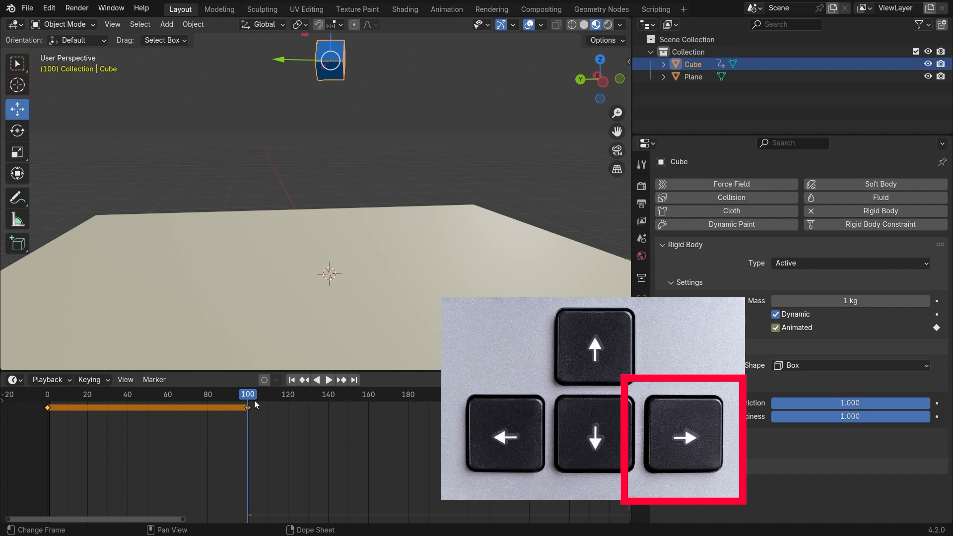
key(Right)
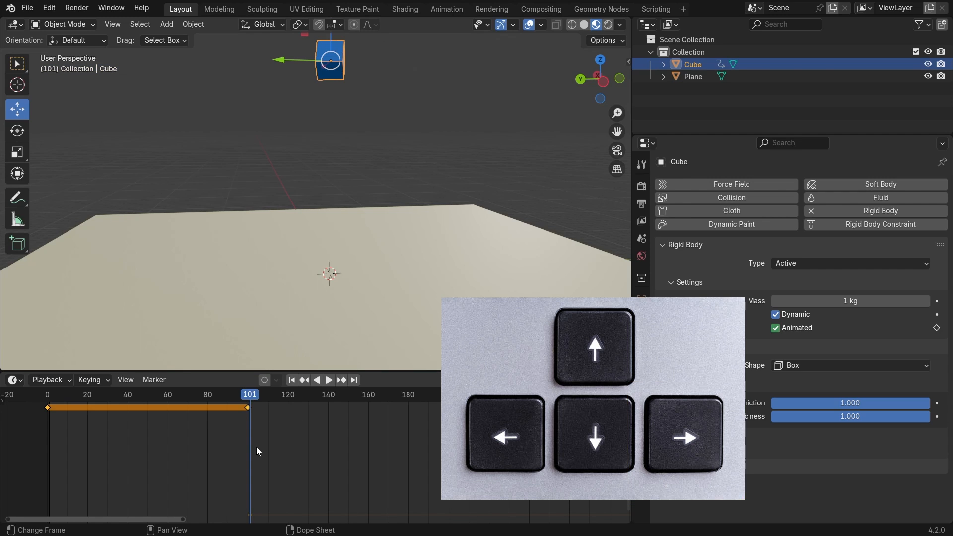
scroll(256, 446, up, 2)
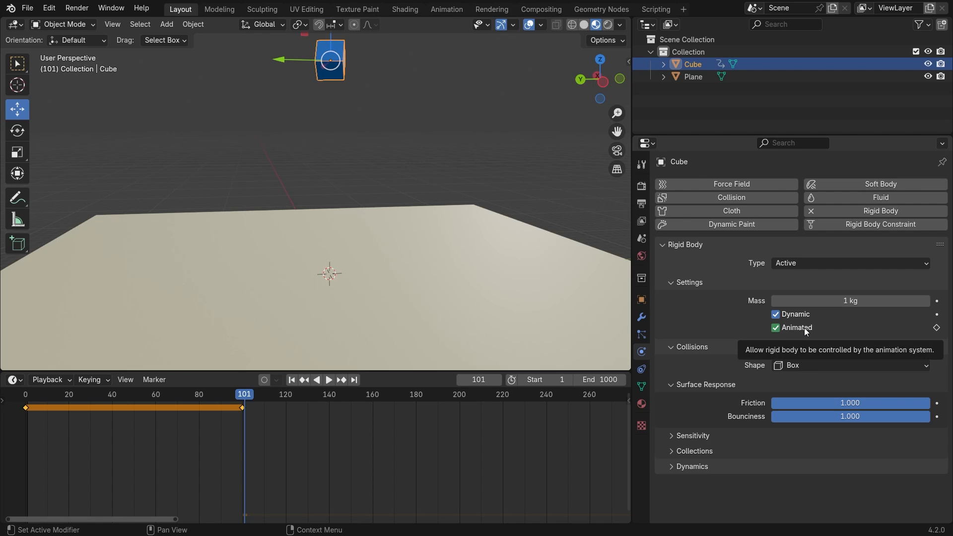
click(776, 329)
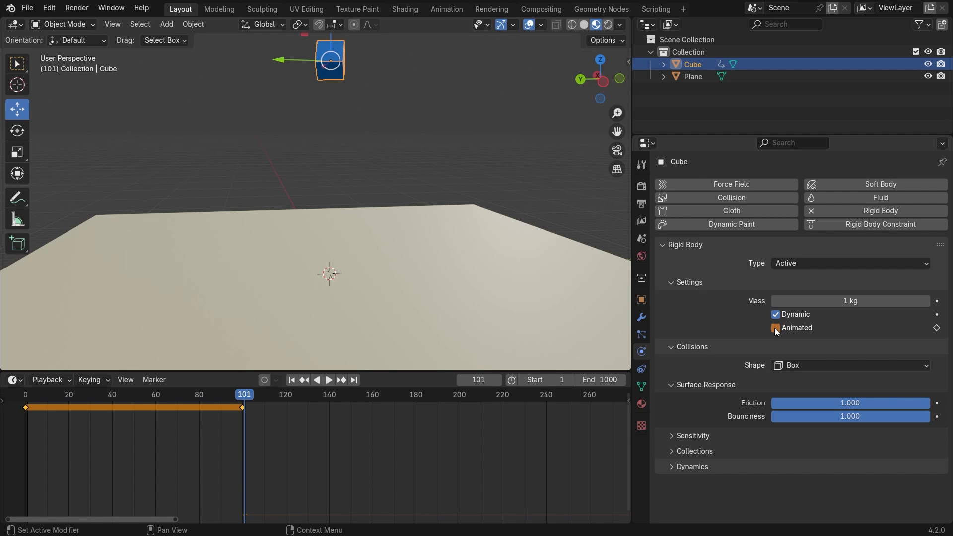
click(937, 328)
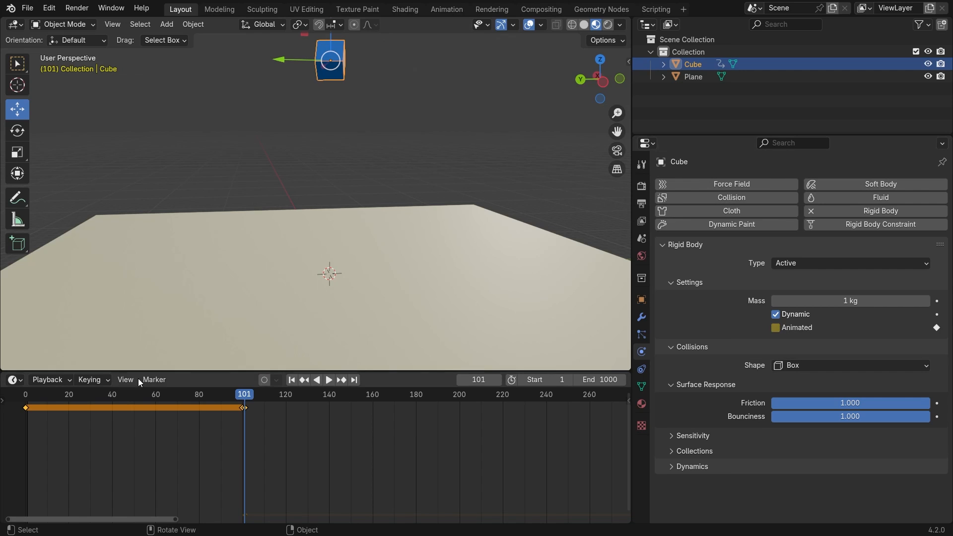
scroll(203, 427, up, 3)
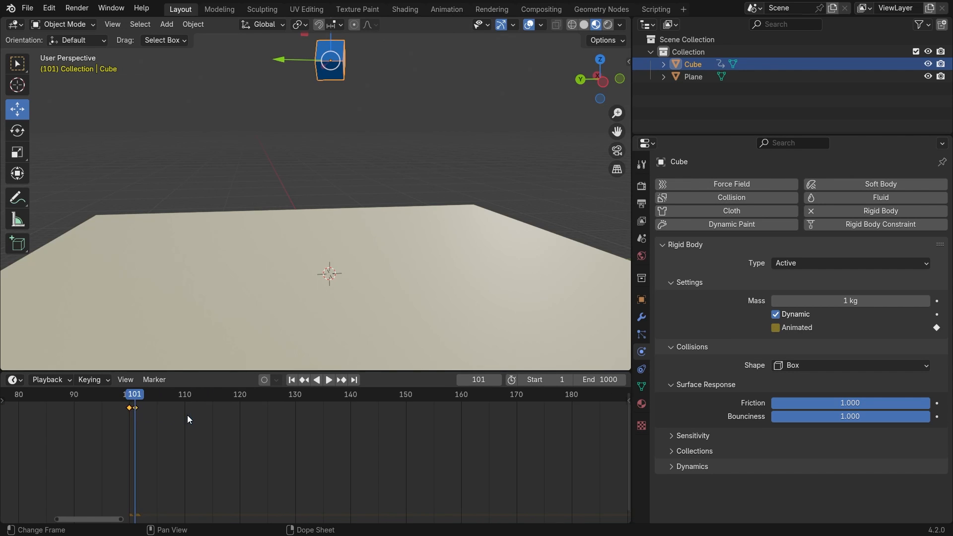
scroll(186, 415, up, 3)
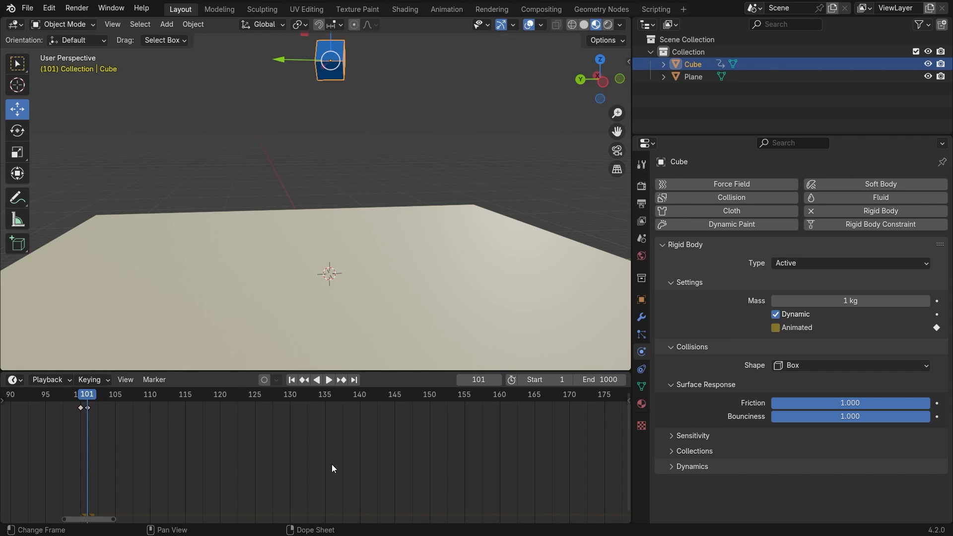
Review the cube's keyframes in the timeline and play the animation from frame 0 to check the delayed fall.
scroll(338, 464, down, 8)
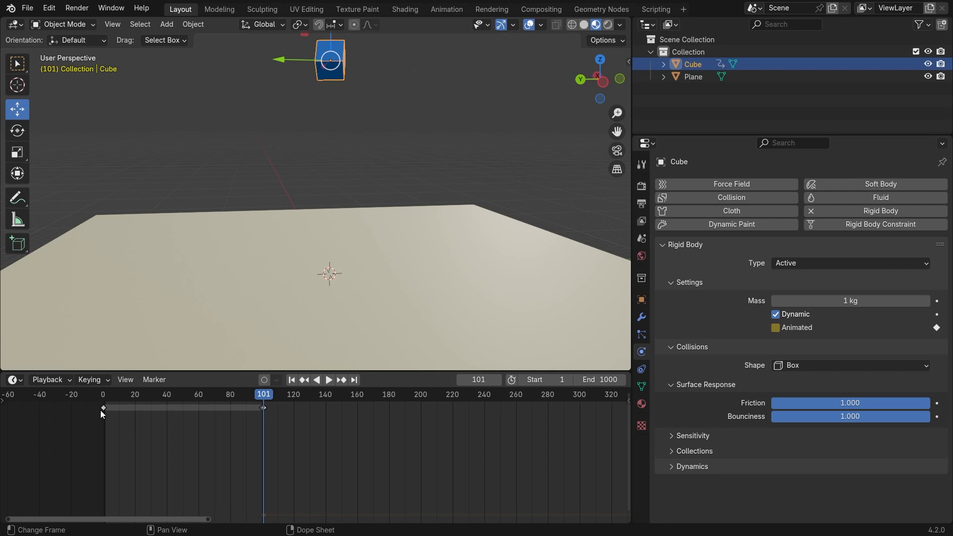
click(103, 407)
scroll(243, 422, up, 4)
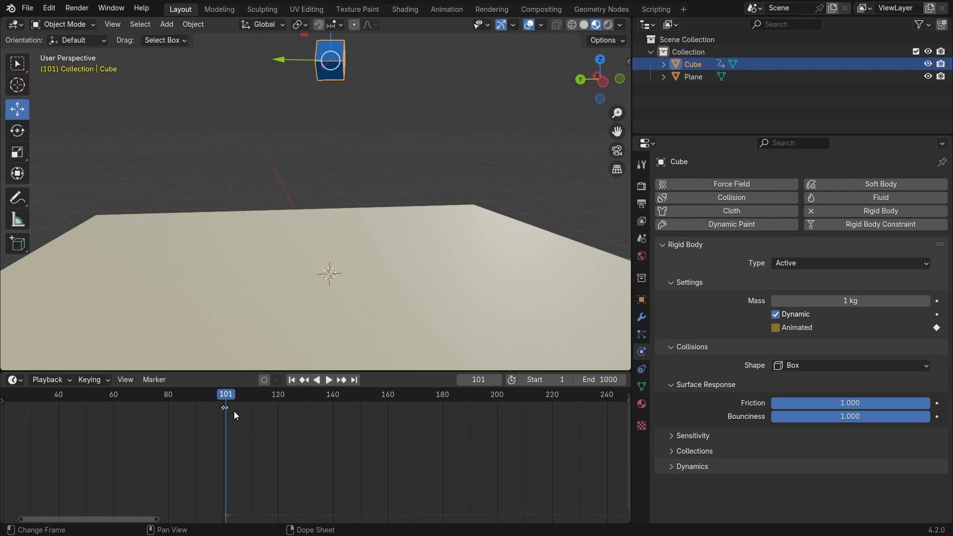
scroll(235, 422, up, 2)
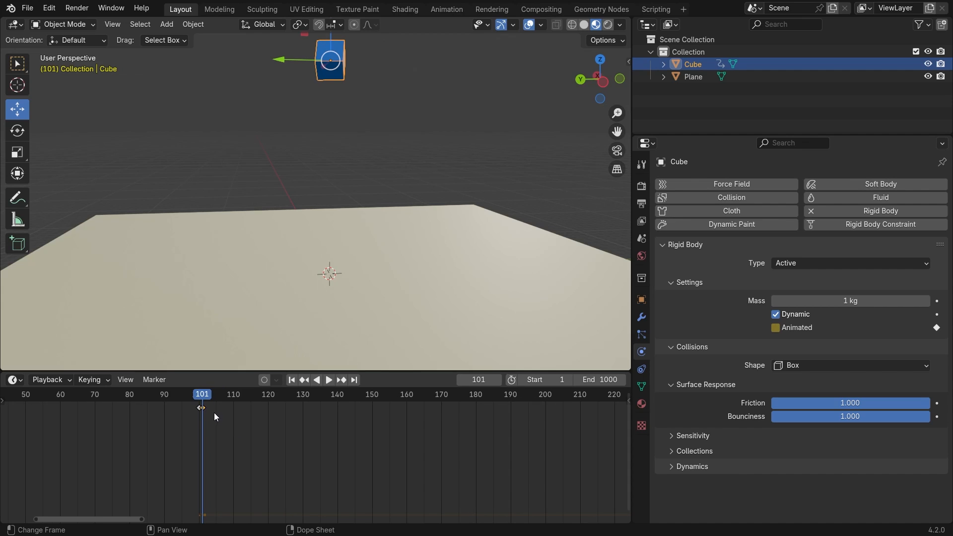
scroll(326, 452, down, 4)
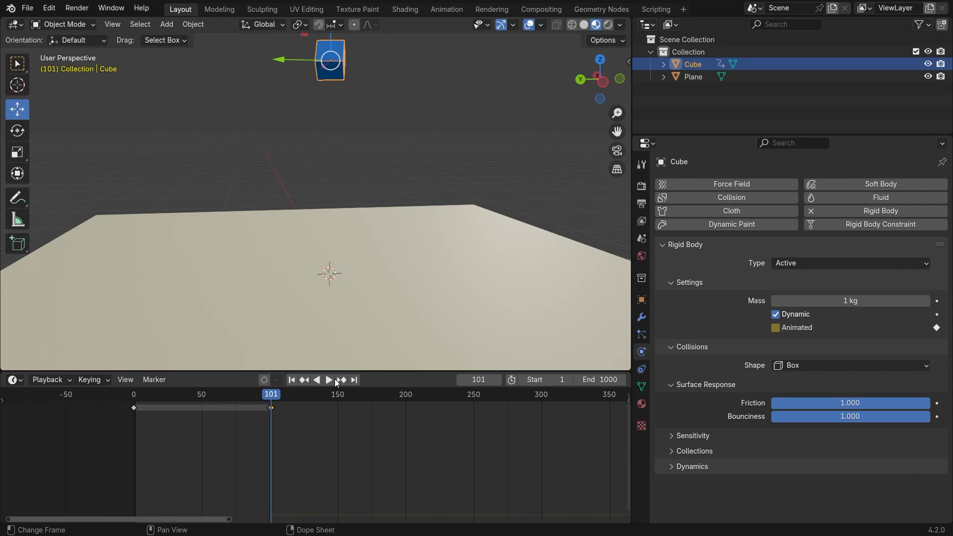
drag(266, 395, 134, 405)
key(space)
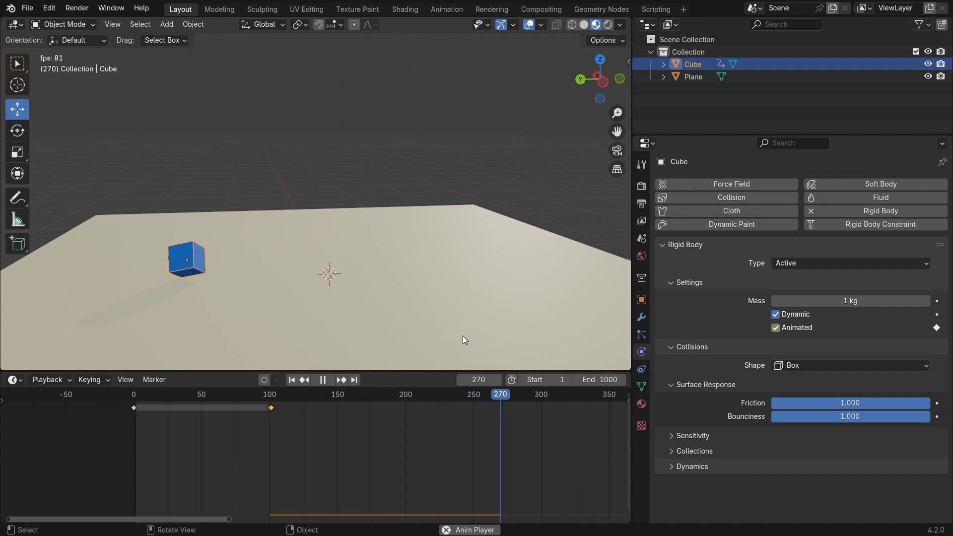
scroll(428, 290, down, 3)
key(space)
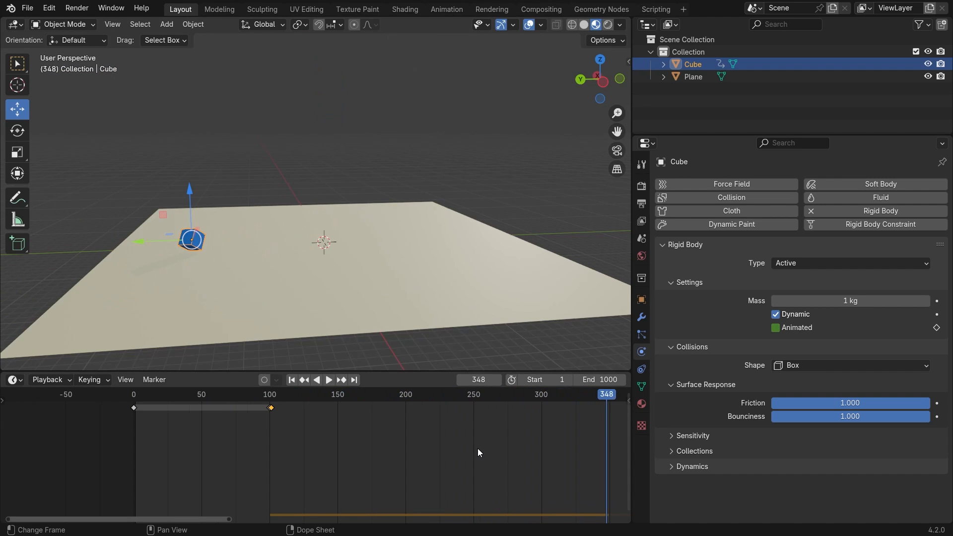
Delete all keyframes of the cube's Animated setting from the timeline.
scroll(477, 448, down, 4)
scroll(418, 425, down, 2)
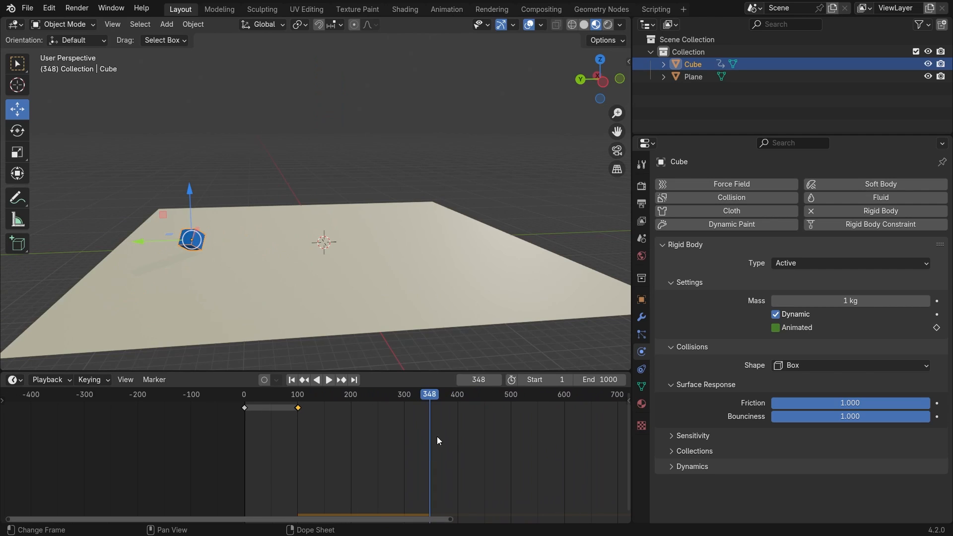
middle_drag(520, 441, 420, 443)
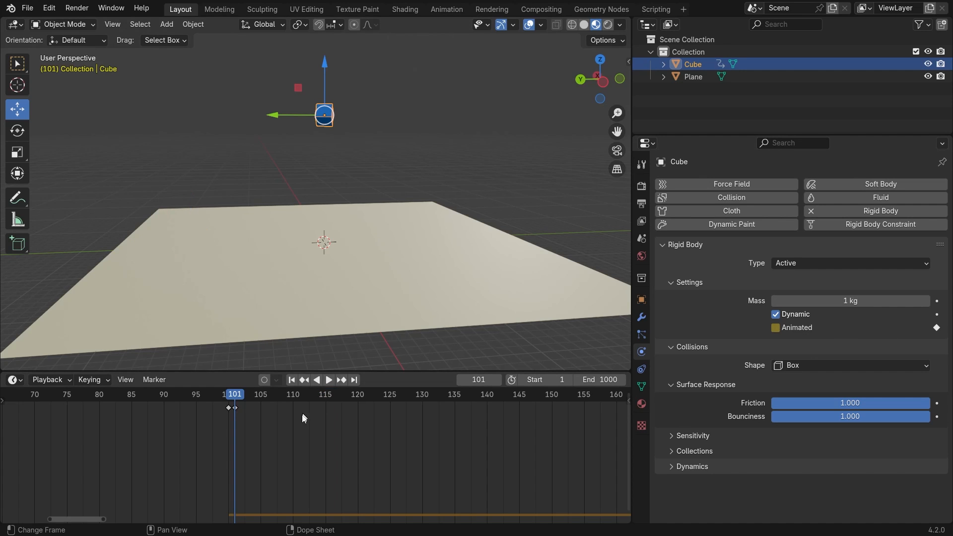
scroll(312, 430, down, 8)
scroll(317, 441, down, 2)
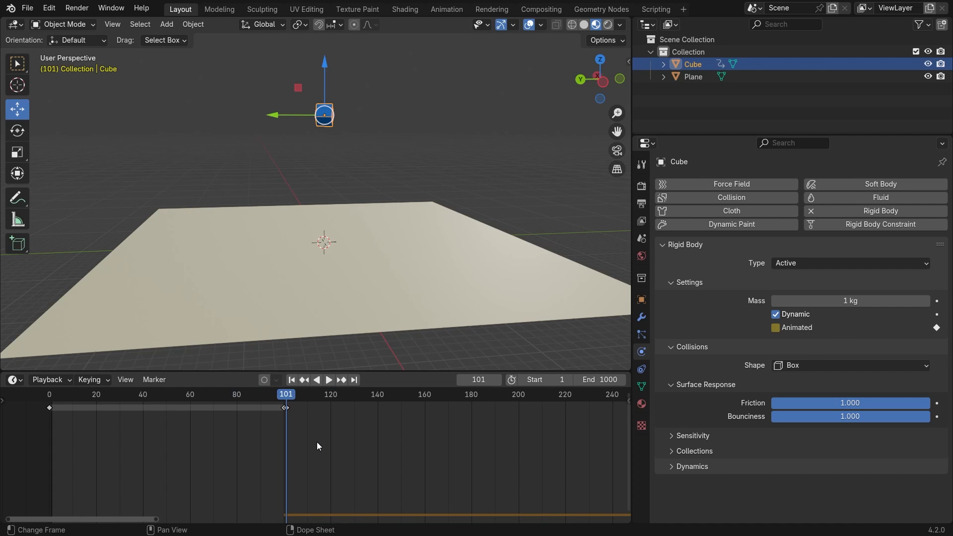
drag(22, 431, 365, 402)
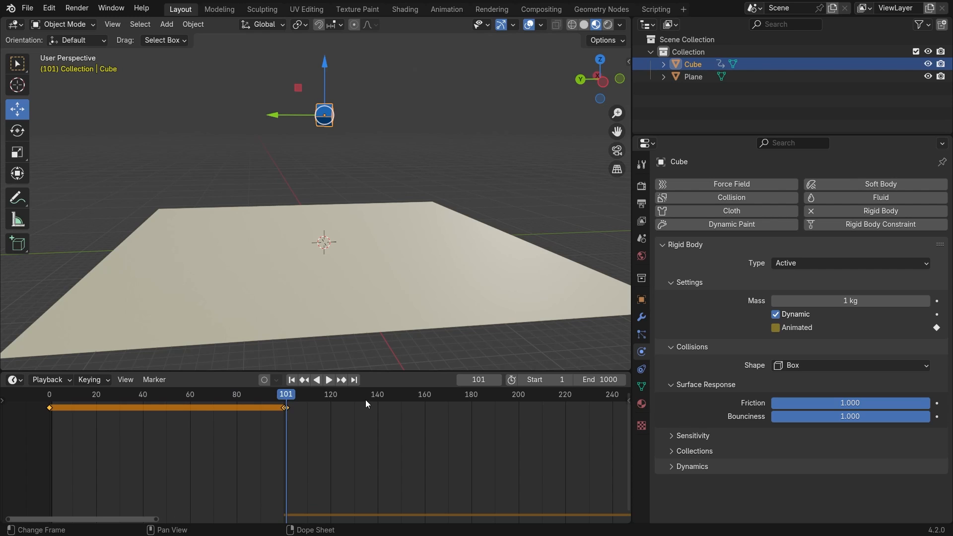
key(Delete)
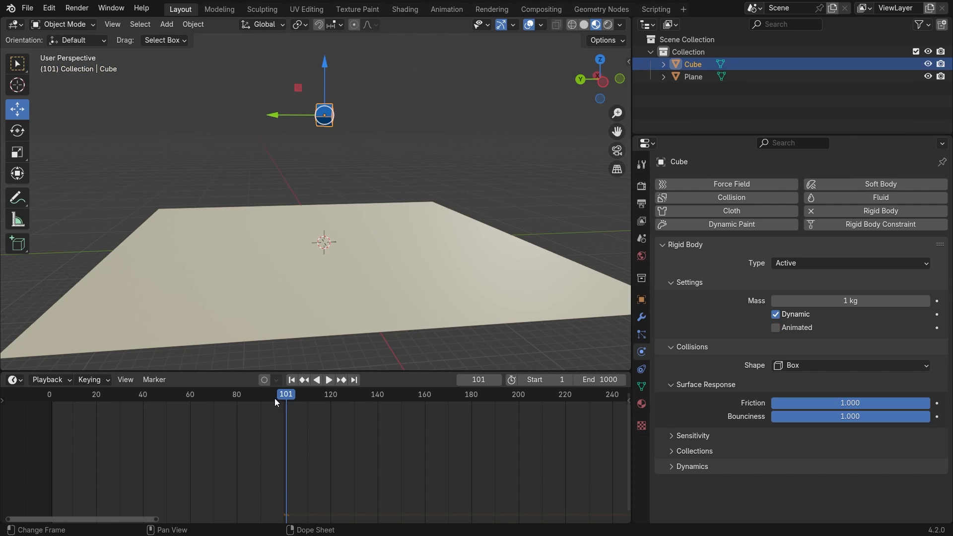
Play the animation from frame 0 without the keyframes and return to frame 0.
drag(275, 398, 50, 437)
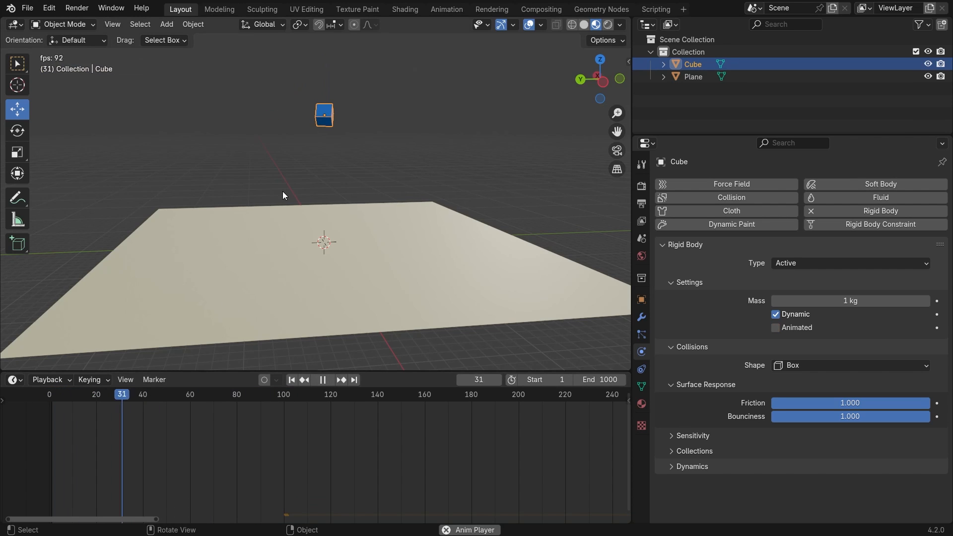
key(space)
drag(214, 395, 17, 388)
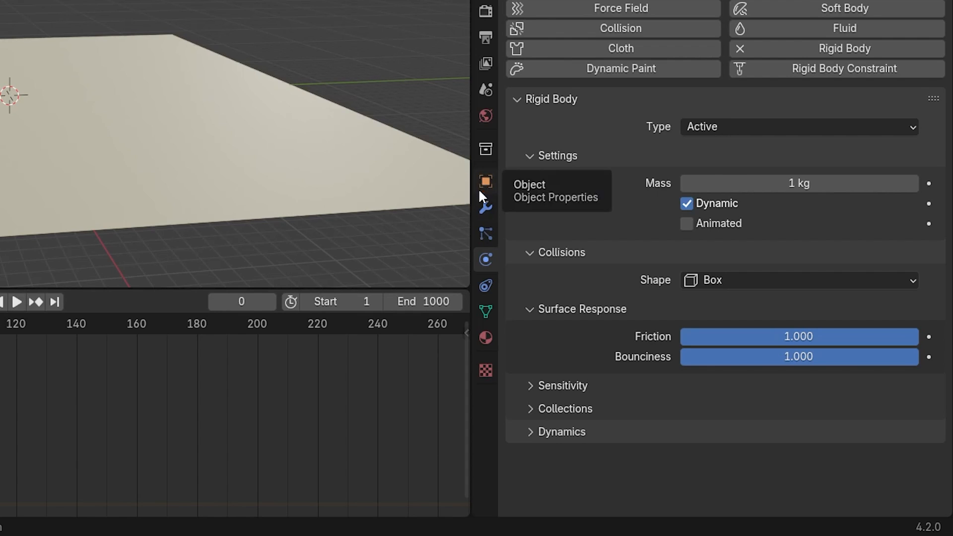
Set the Simulation Start of the scene's Rigid Body World cache to 0.
click(486, 89)
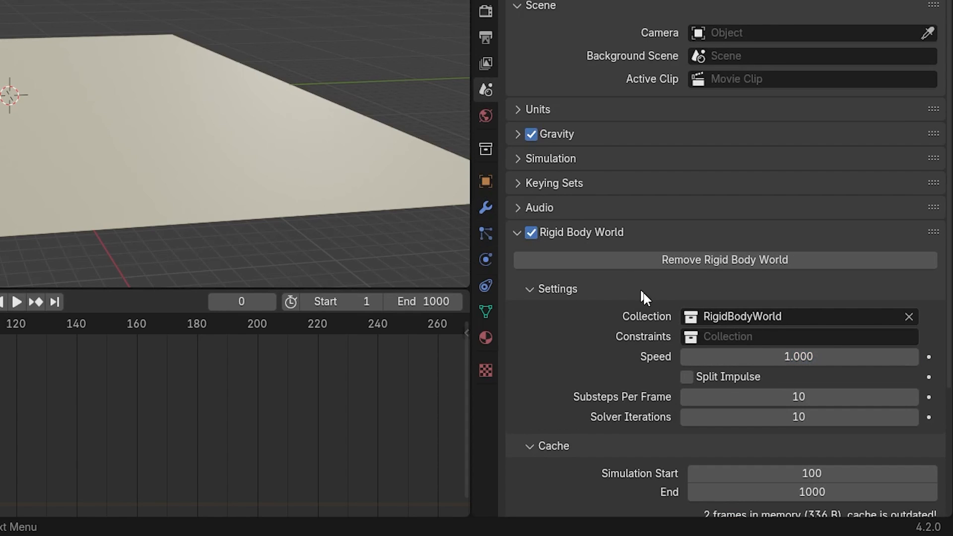
scroll(825, 473, down, 3)
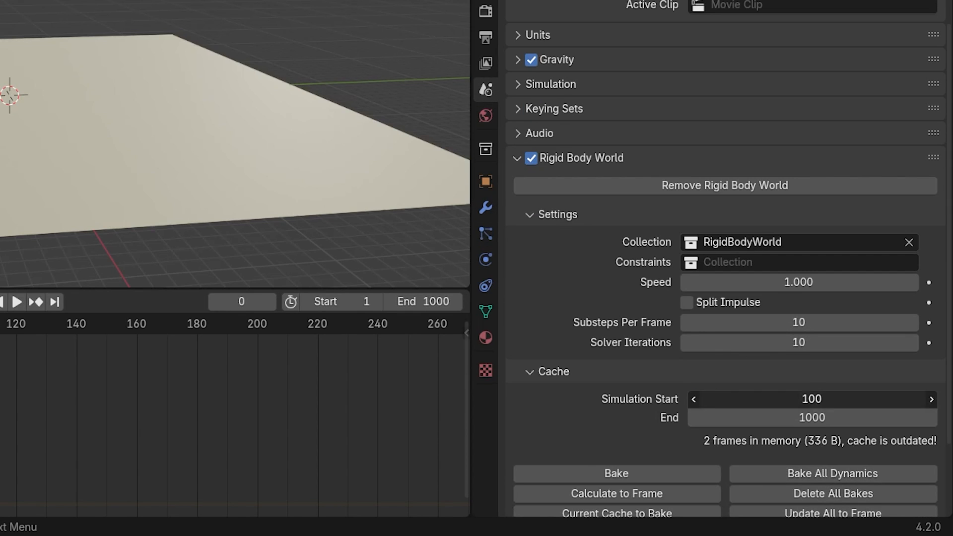
click(843, 398)
text(0)
key(Return)
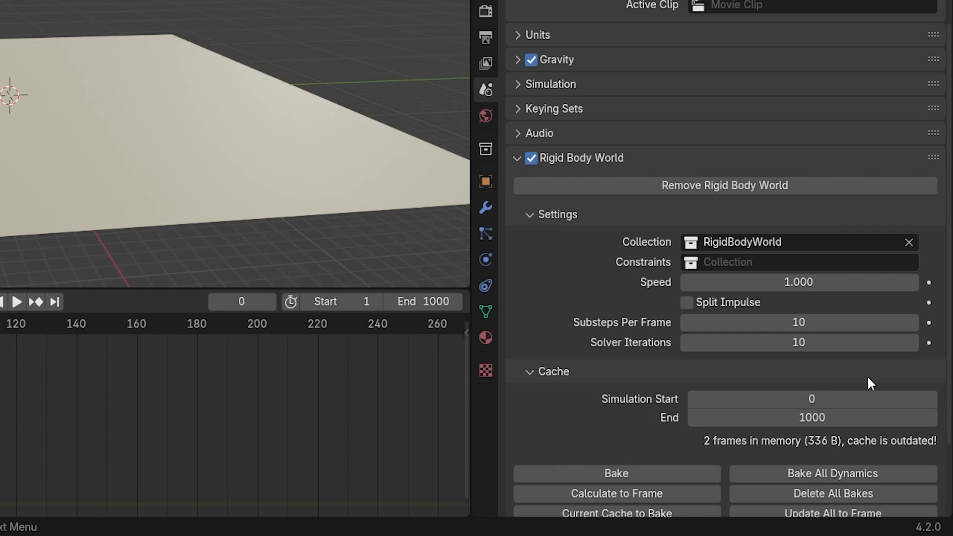
key(space)
key(Escape)
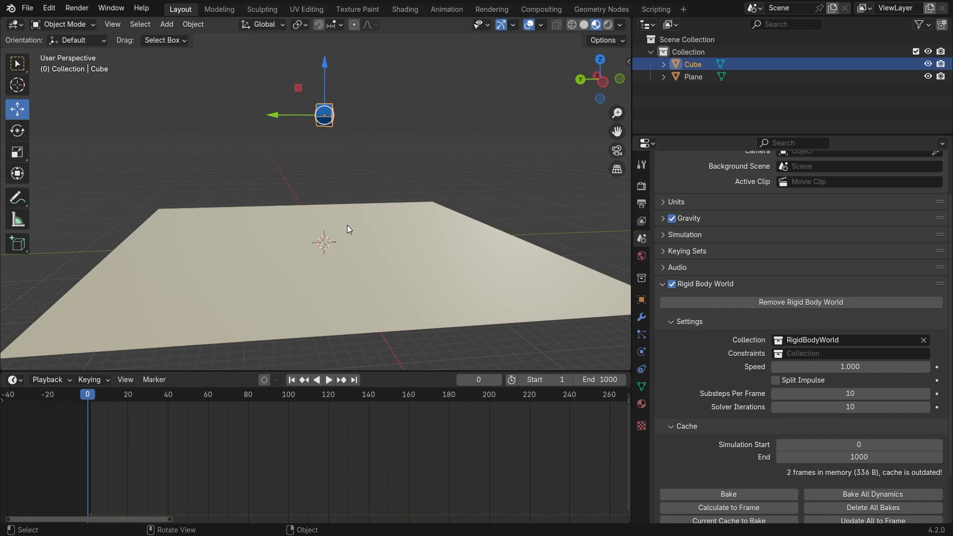
Play the simulation with the new cache start to check the cube's fall, and return to frame 0.
key(space)
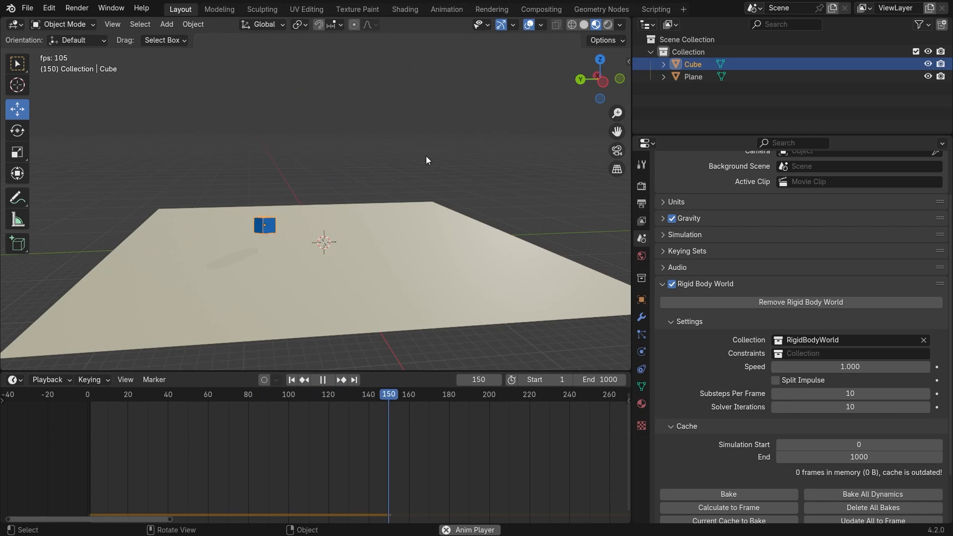
key(space)
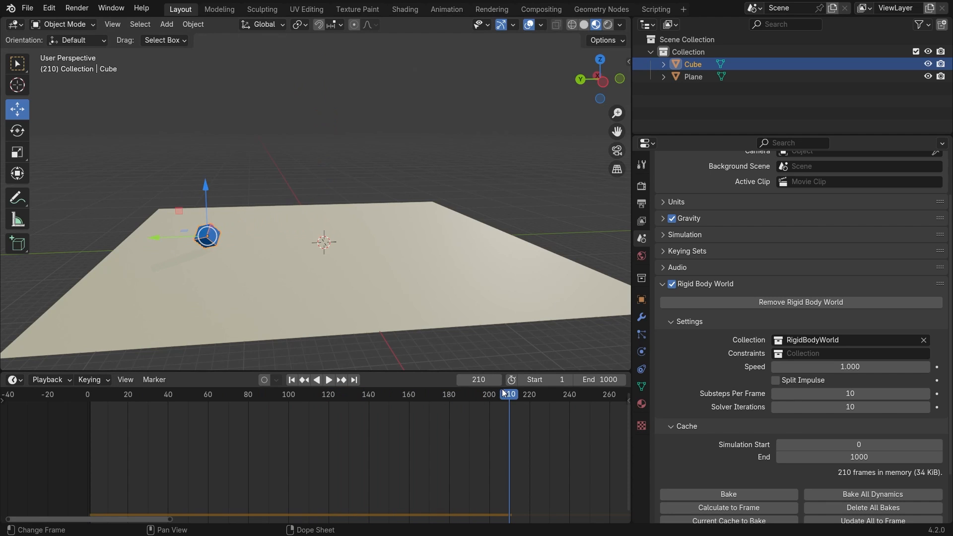
drag(502, 388, 87, 394)
Show the cube's rigid body physics settings and replay its fall with the 1 kg mass, returning to frame 0.
click(641, 351)
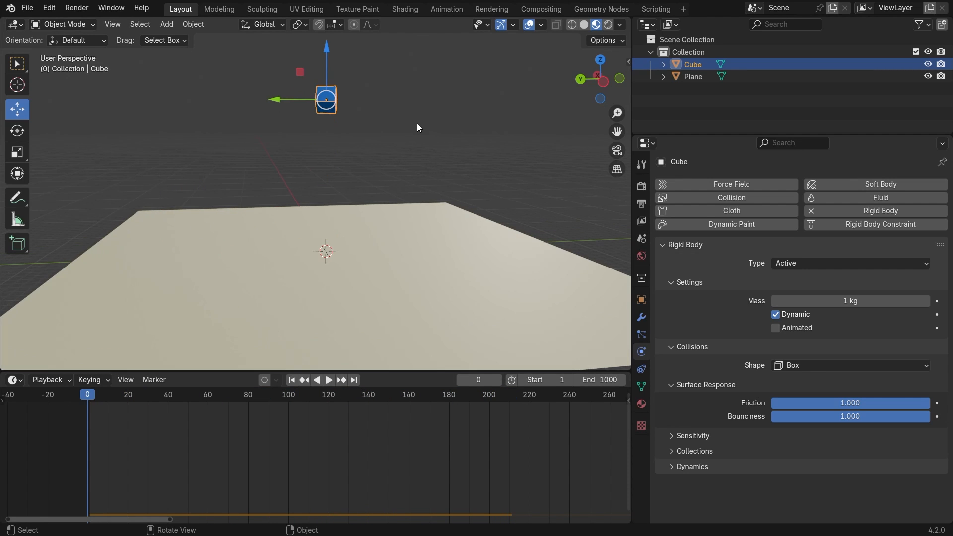
middle_drag(413, 124, 373, 126)
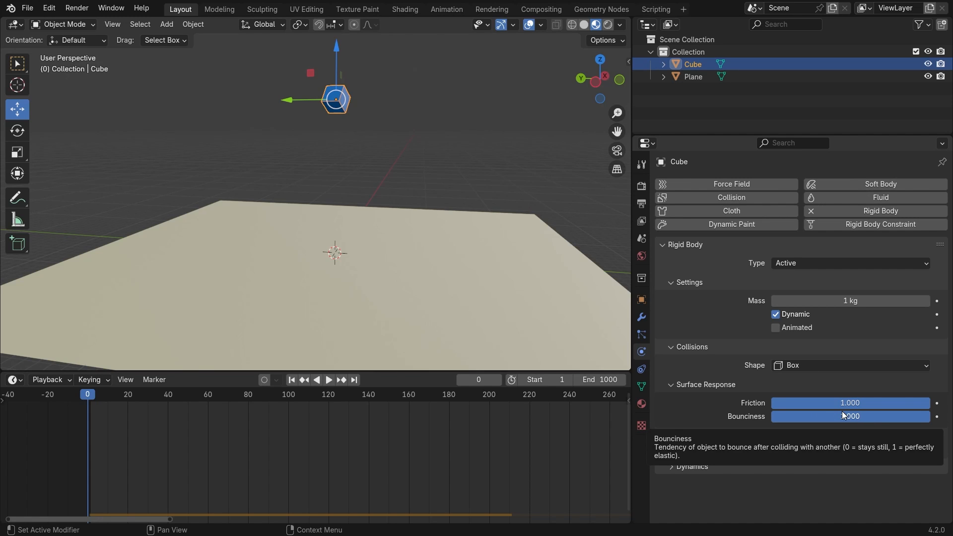
middle_drag(362, 130, 394, 140)
scroll(273, 300, down, 3)
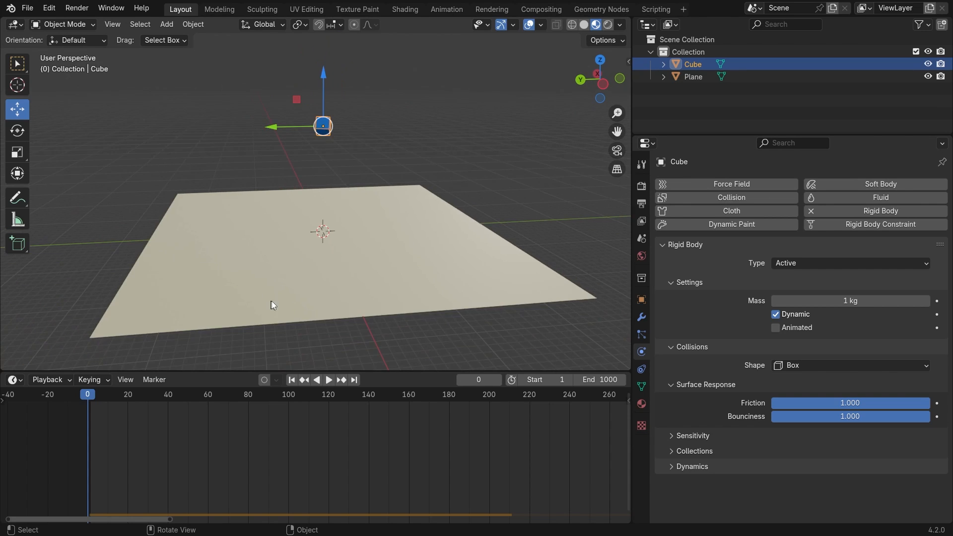
scroll(308, 272, up, 4)
key(space)
scroll(382, 115, down, 2)
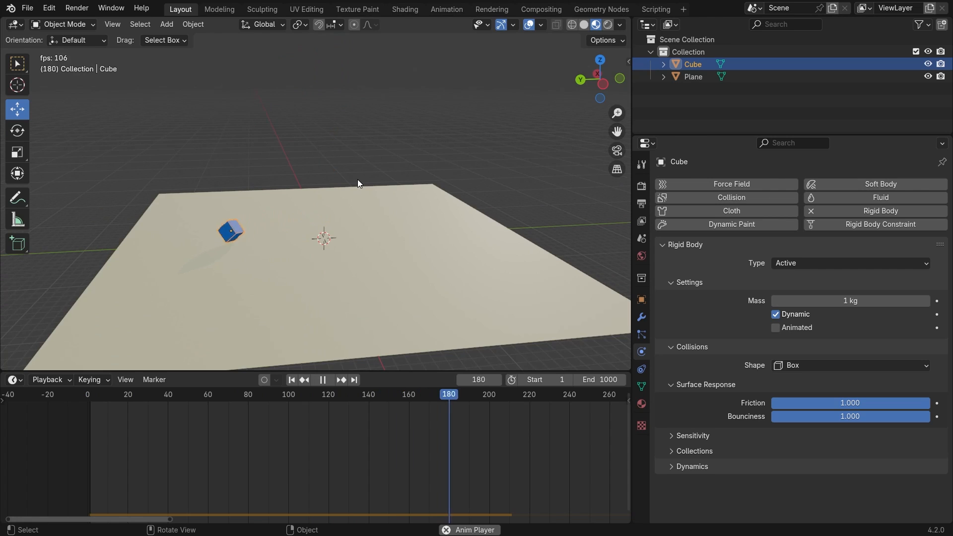
key(space)
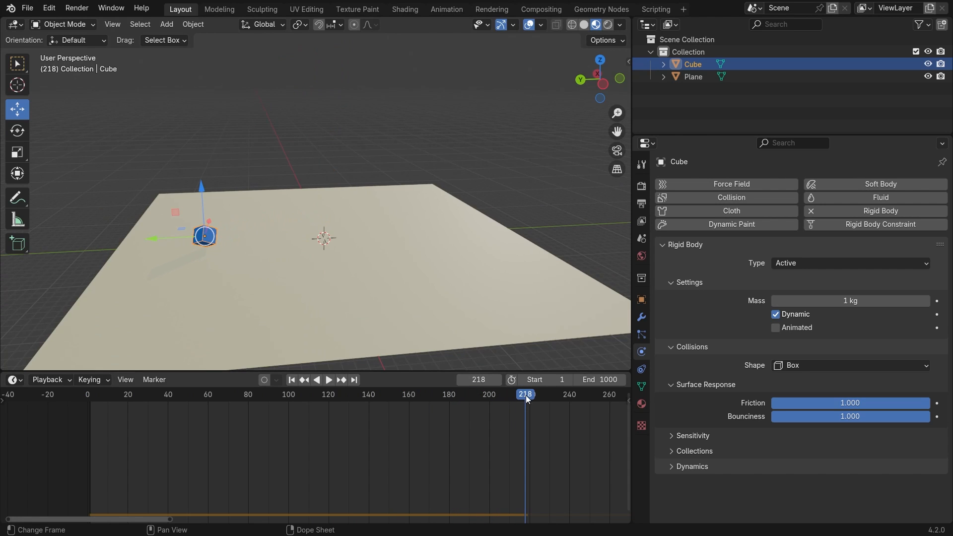
drag(525, 395, 85, 412)
Deselect the cube, play its fall once more and return to frame 0.
scroll(313, 136, up, 2)
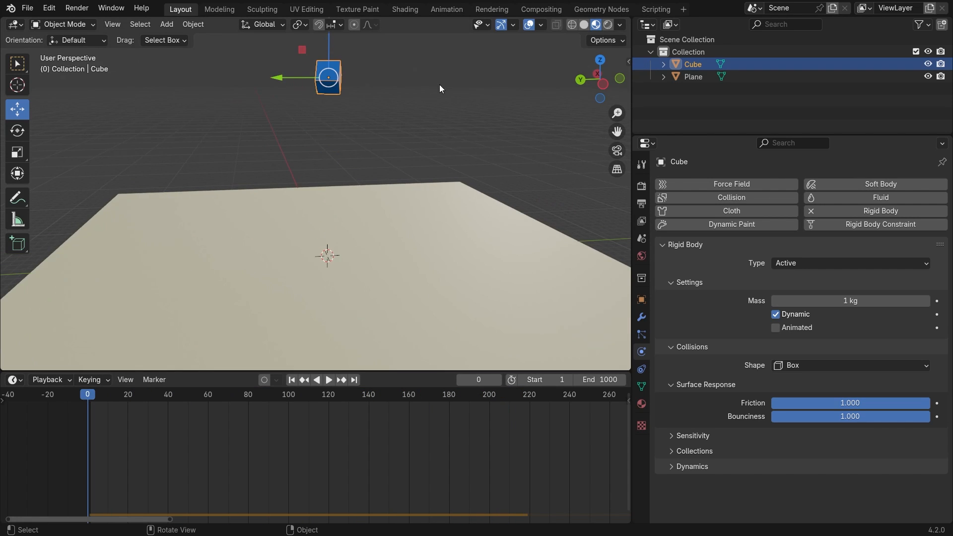
shift+middle_drag(439, 85, 459, 177)
click(466, 146)
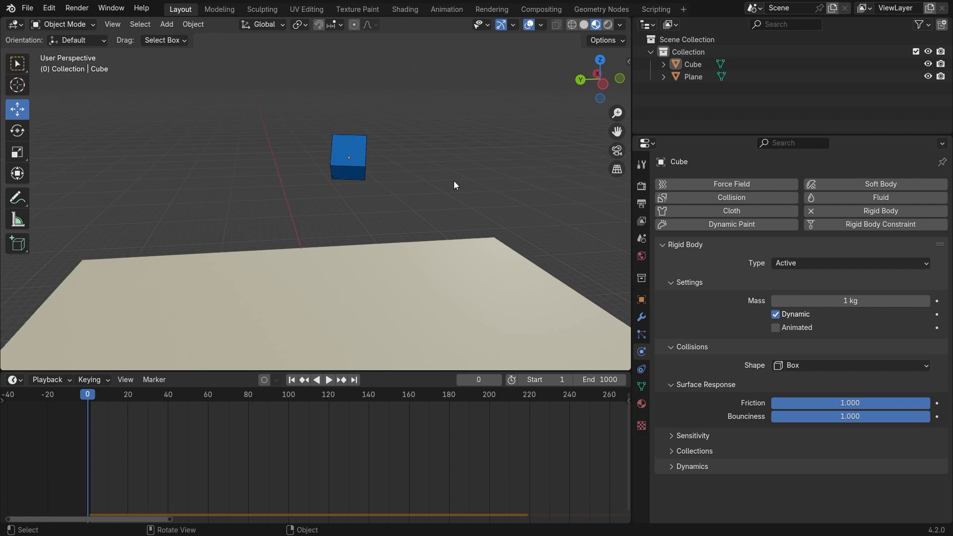
key(space)
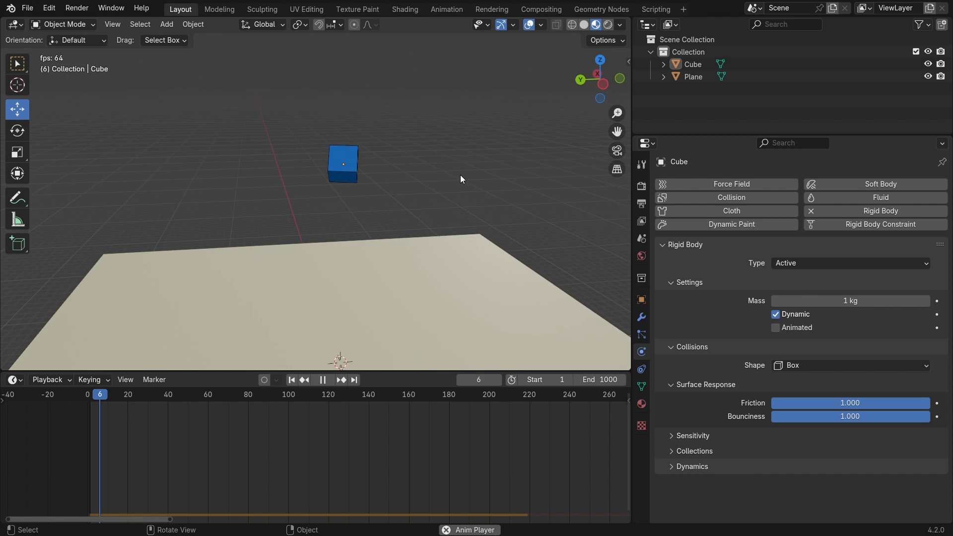
shift+middle_drag(441, 178, 442, 122)
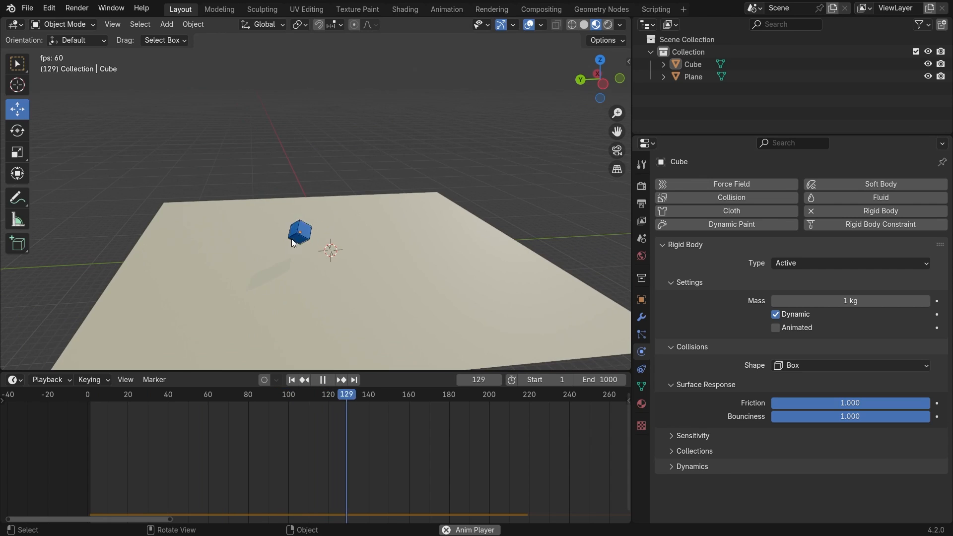
key(space)
drag(431, 395, 6, 415)
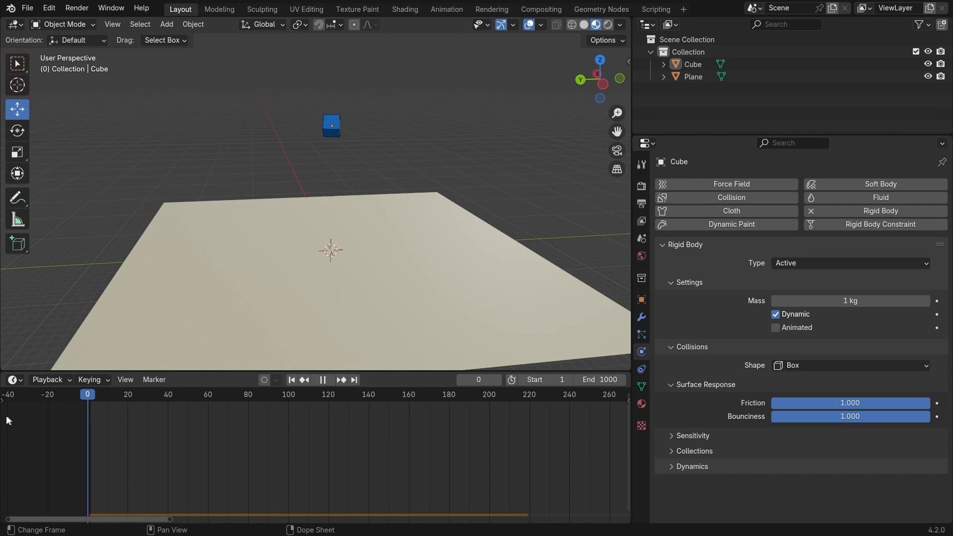
Set the cube's rigid body mass to 100 kg, play the simulation to compare the fall and return to frame 0.
click(885, 301)
text(100)
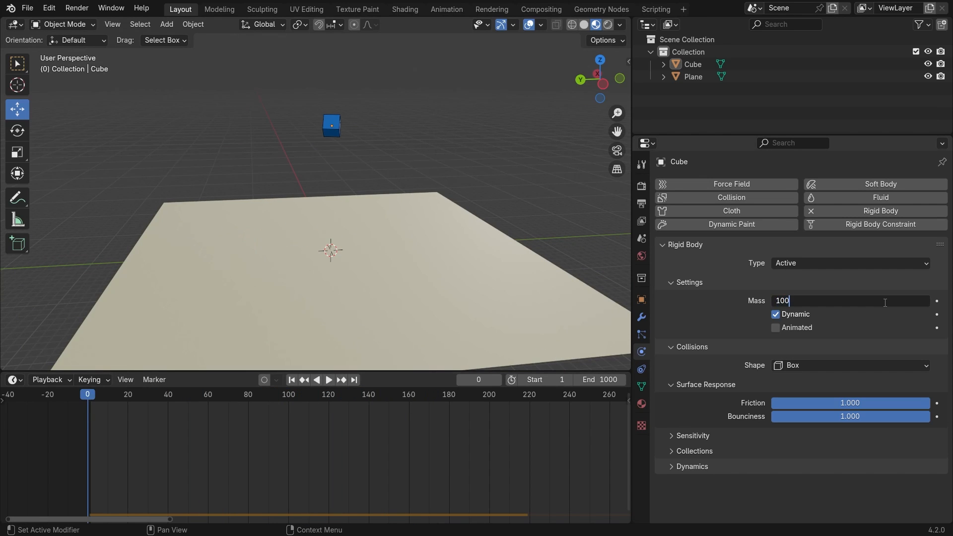
key(Return)
key(space)
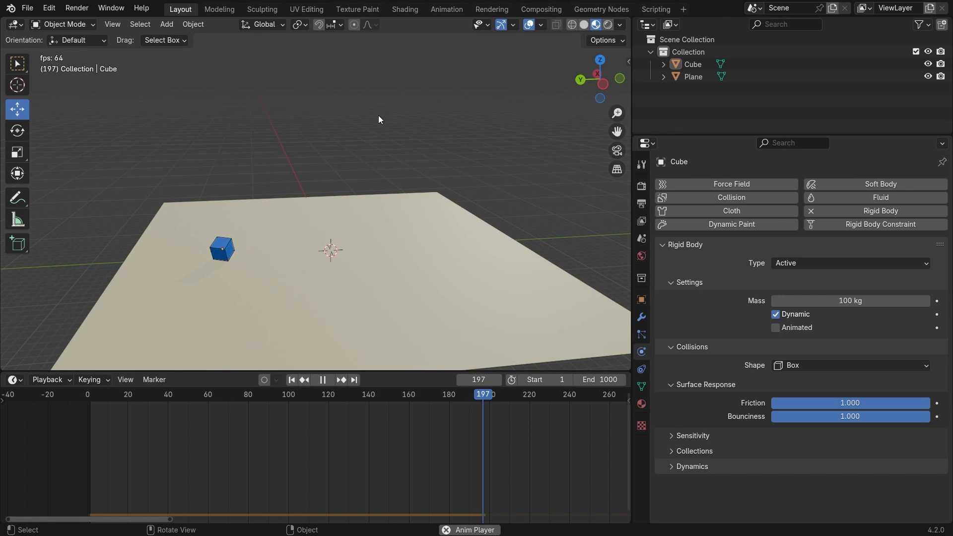
key(space)
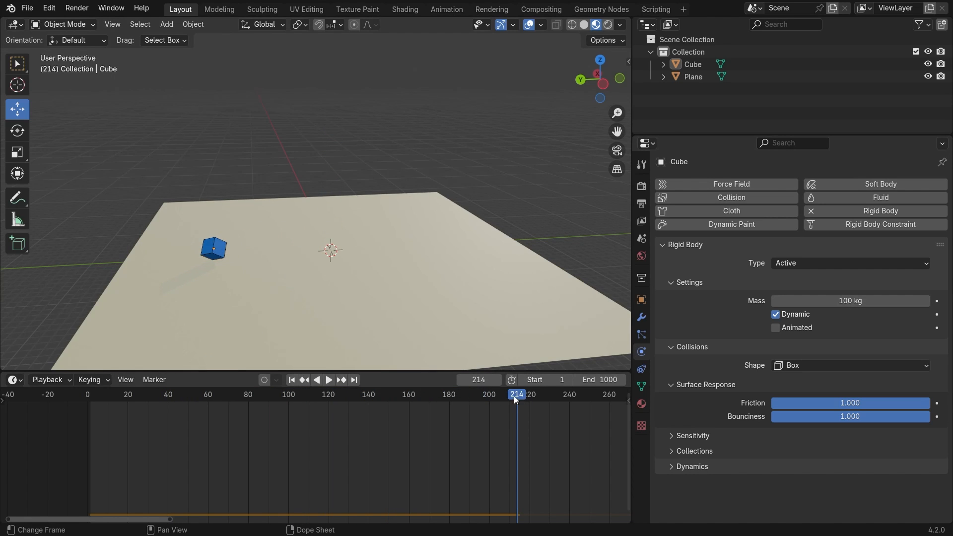
drag(514, 395, 52, 435)
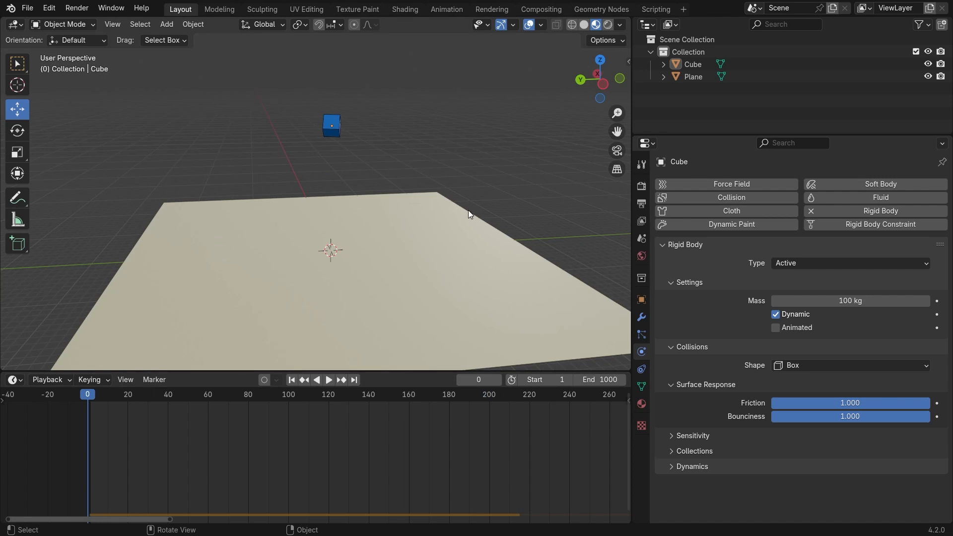
scroll(362, 182, up, 2)
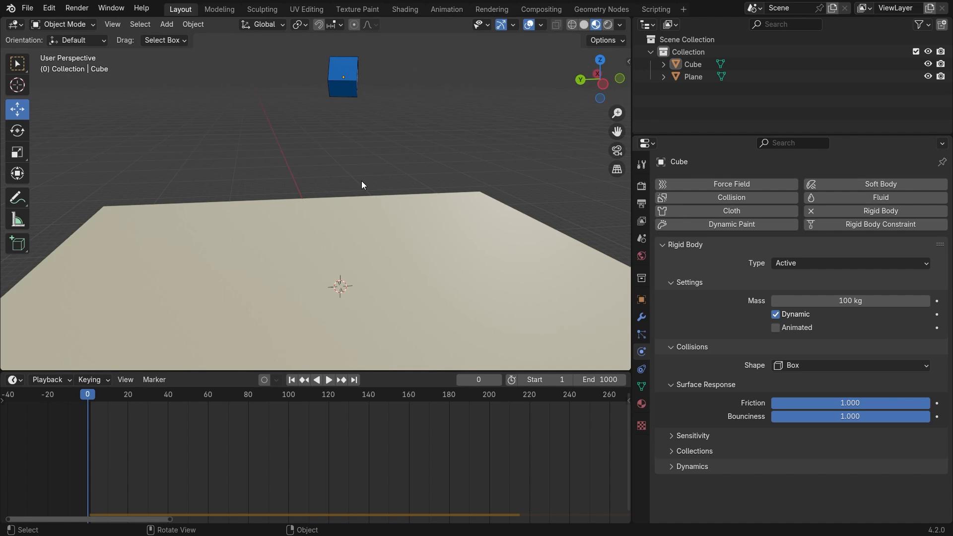
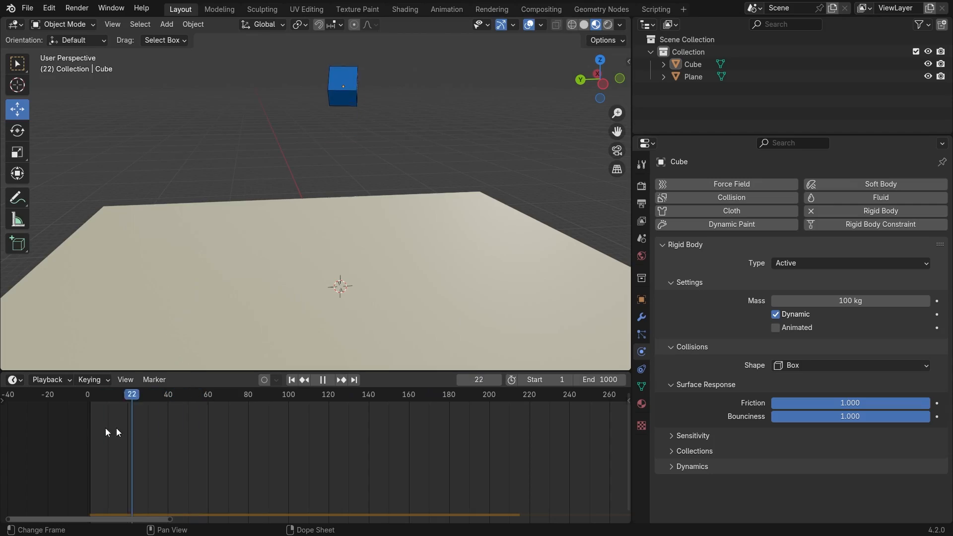
Select the cube and examine the scene's gravity values and its Rigid Body World settings.
key(Escape)
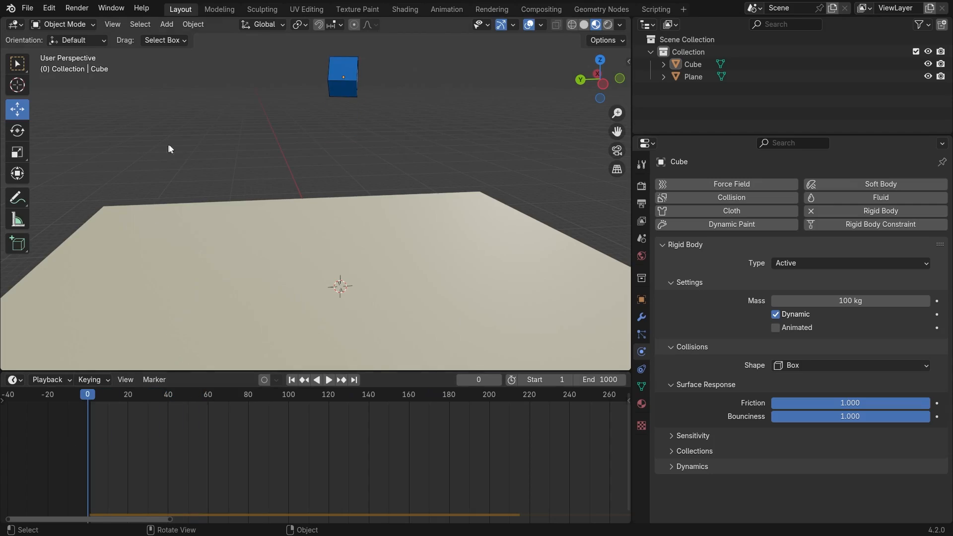
click(335, 87)
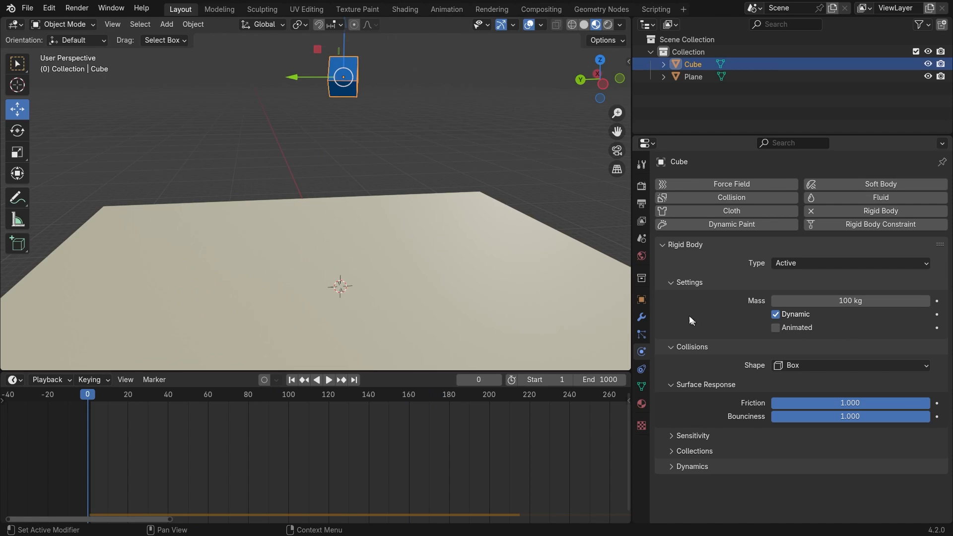
click(641, 239)
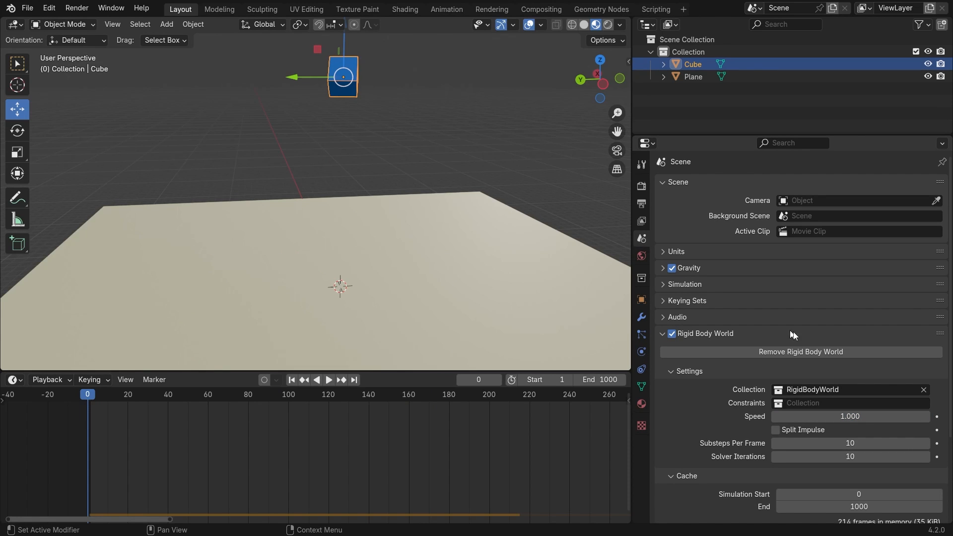
click(663, 269)
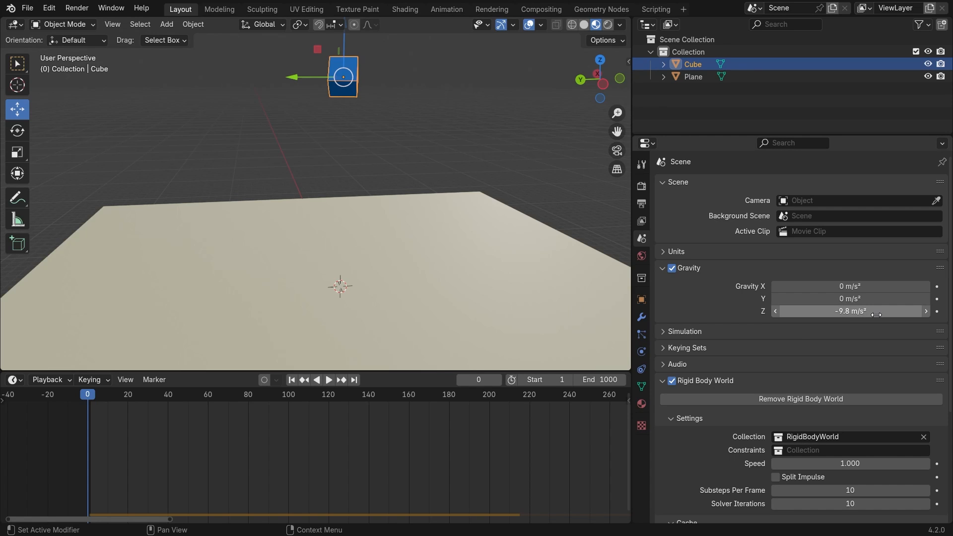
scroll(787, 438, down, 6)
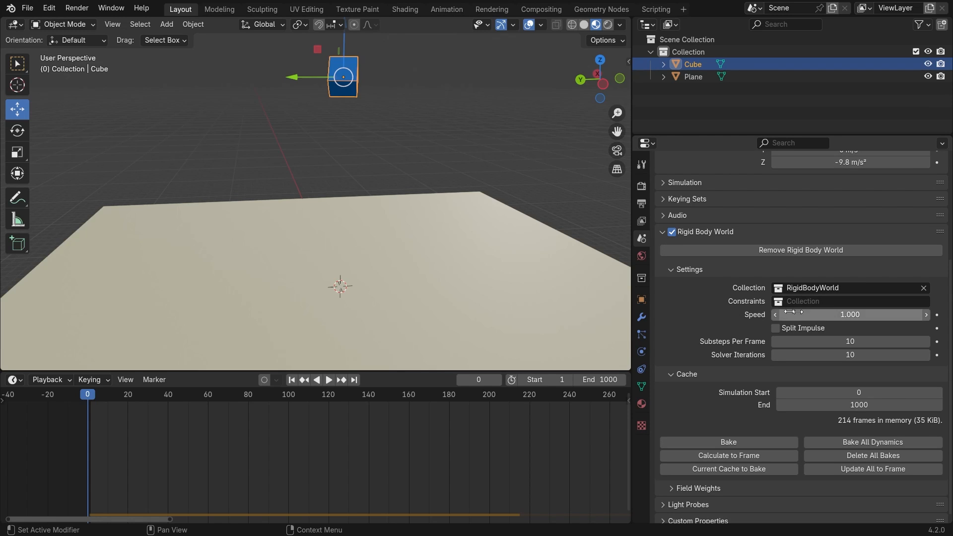
click(674, 274)
click(673, 353)
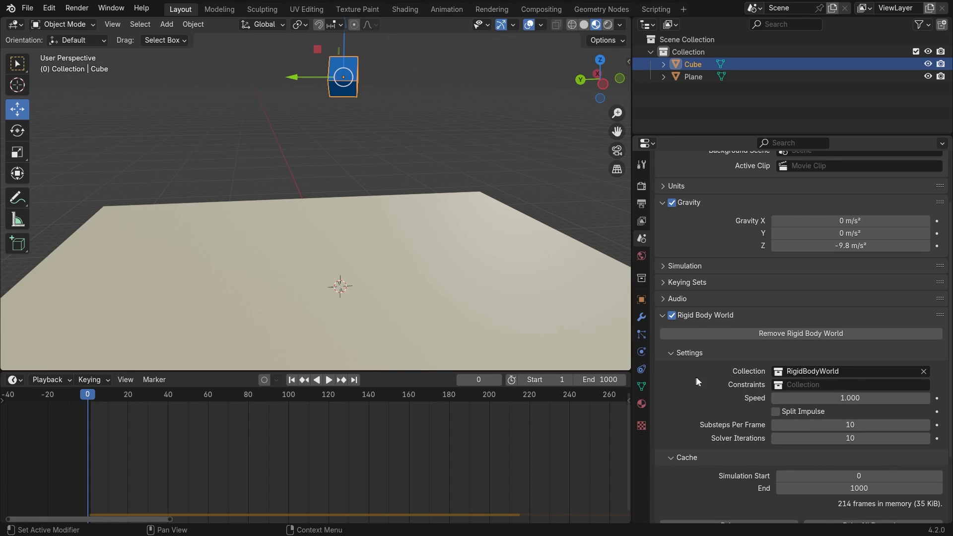
scroll(836, 415, down, 3)
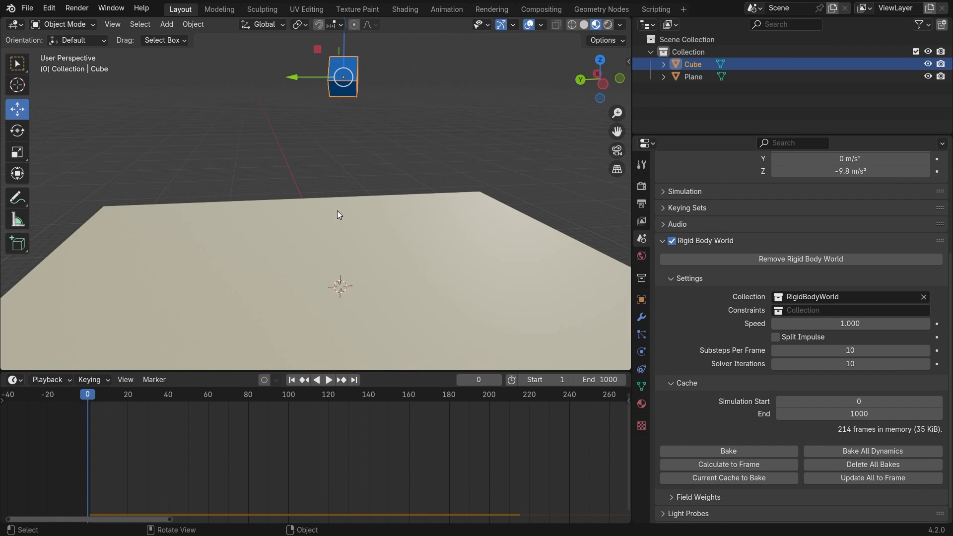
Deselect the cube, play its fall at simulation speed 1, return to frame 0 and select the cube again.
scroll(337, 215, up, 1)
middle_drag(459, 225, 392, 146)
click(468, 212)
scroll(469, 213, up, 3)
click(446, 162)
scroll(463, 184, down, 2)
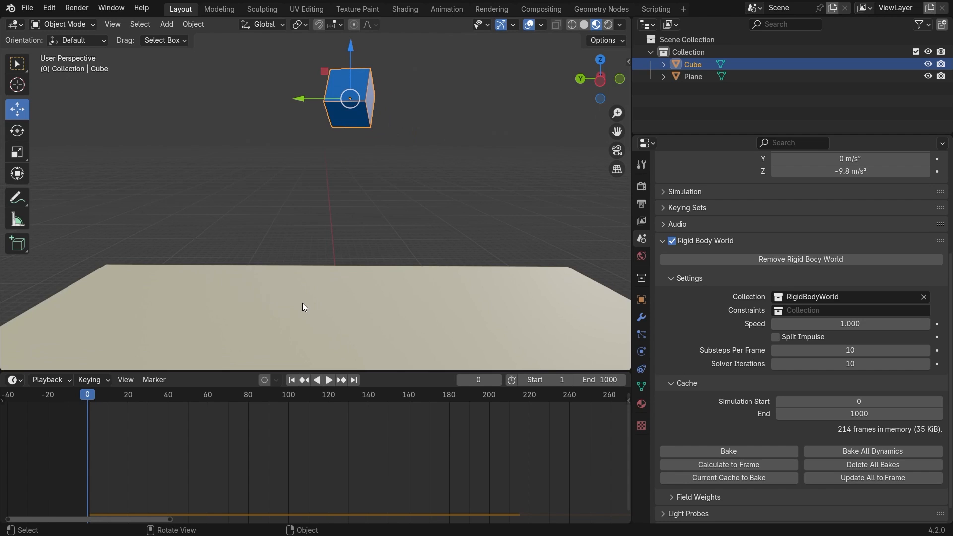
middle_drag(305, 307, 319, 301)
middle_drag(364, 245, 375, 244)
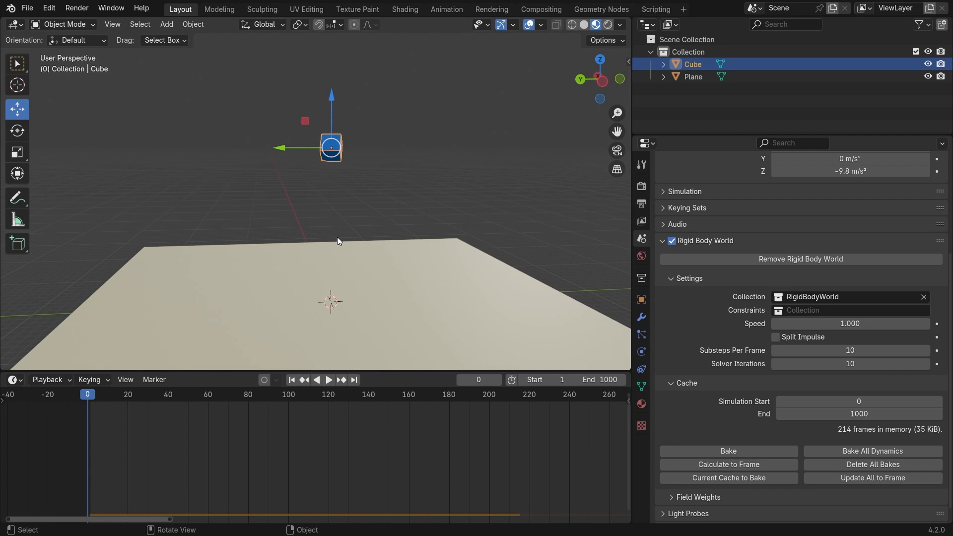
scroll(337, 239, up, 2)
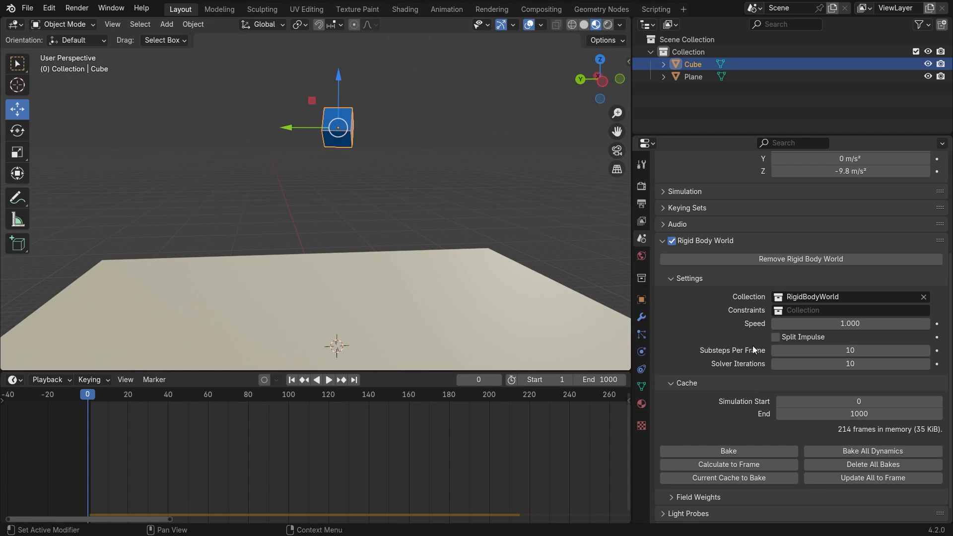
click(431, 154)
key(space)
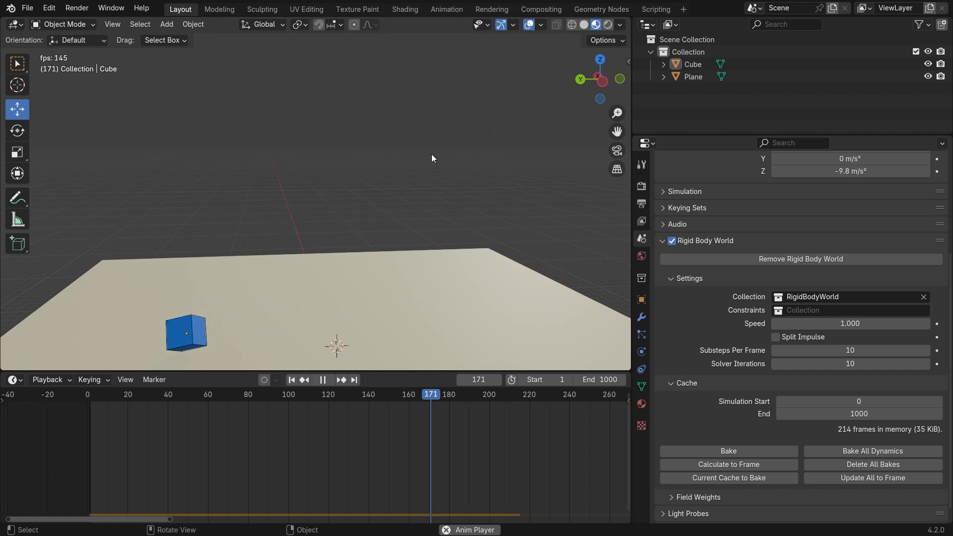
drag(571, 400, 42, 408)
middle_drag(365, 264, 351, 91)
click(350, 90)
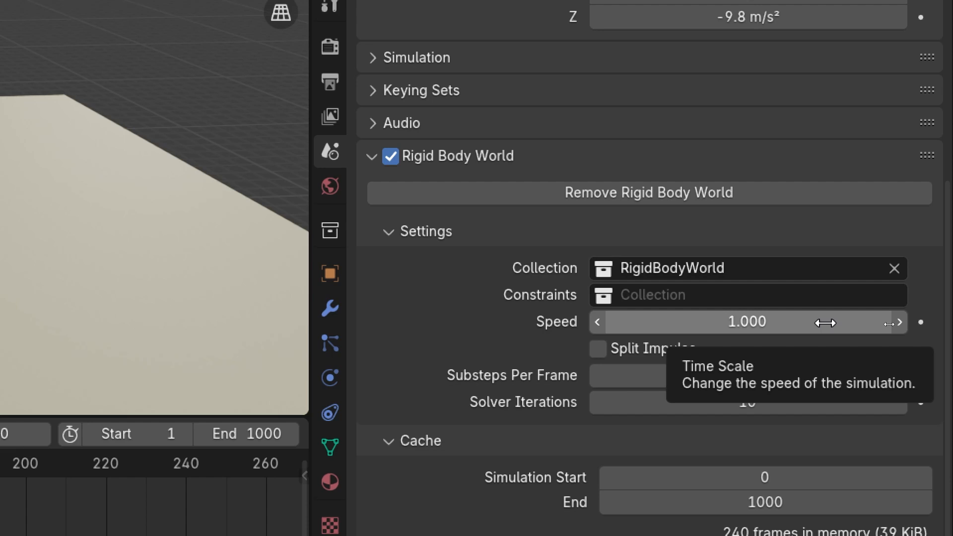
Set the Rigid Body World speed to 2, deselect the cube, play the simulation and return to frame 0.
click(824, 323)
text(2)
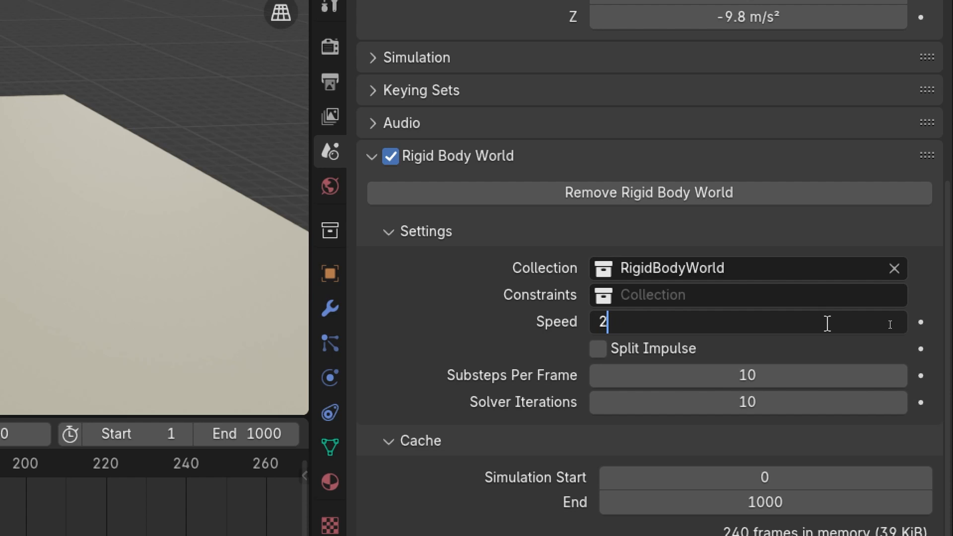
key(Return)
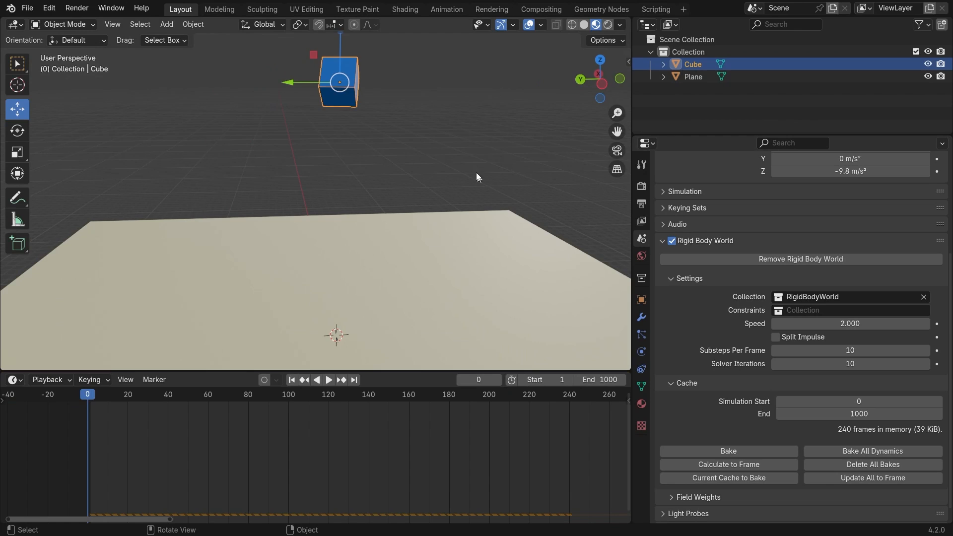
click(487, 100)
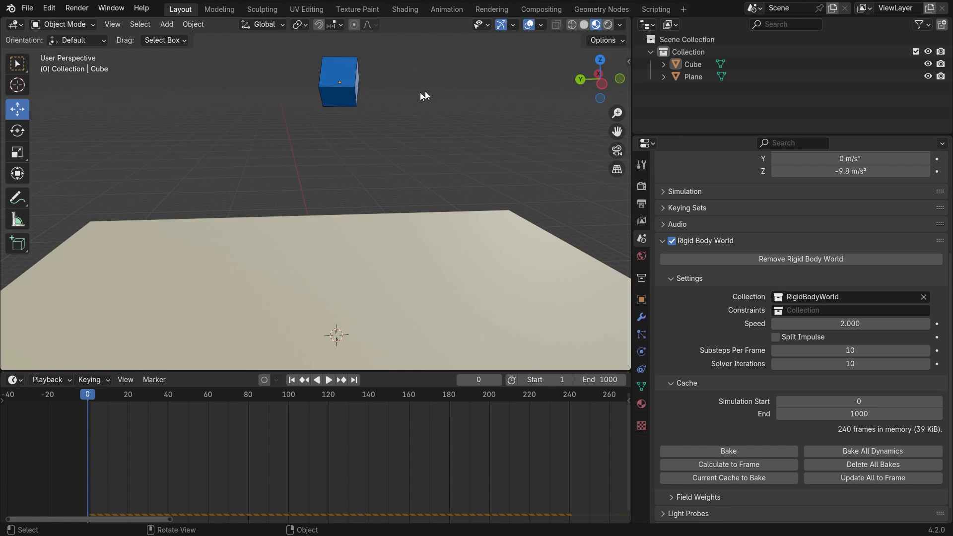
key(space)
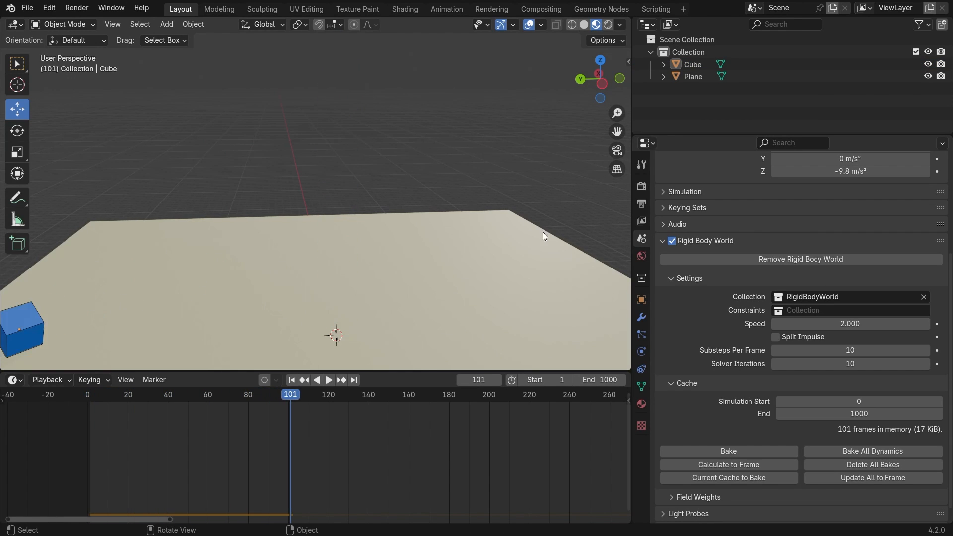
scroll(546, 233, down, 2)
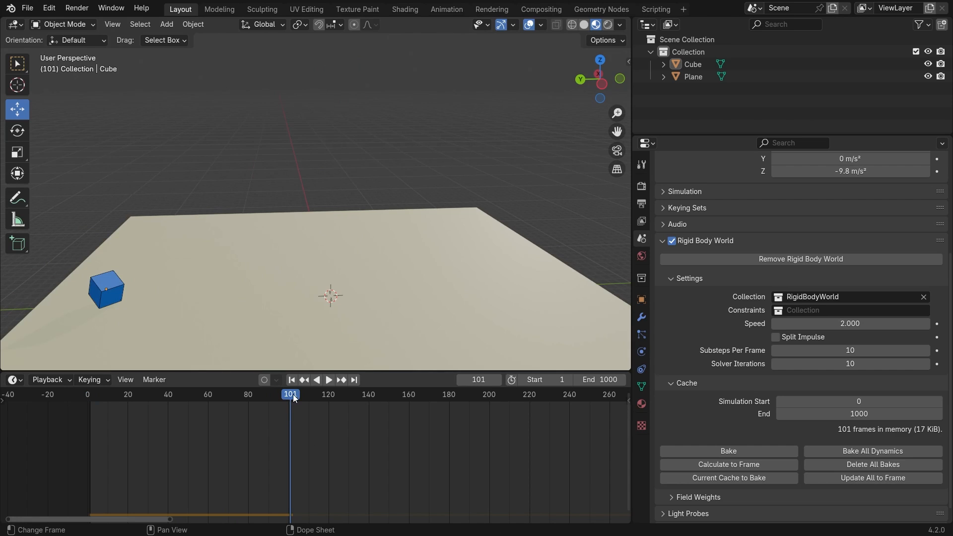
drag(293, 394, 82, 393)
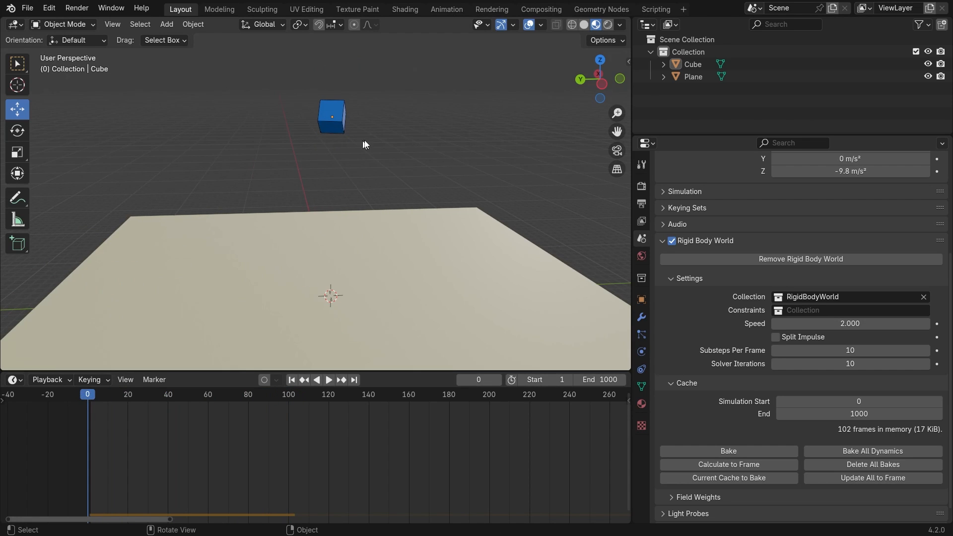
Replay the double-speed fall twice, selecting the cube in between and returning to frame 0 each time.
key(space)
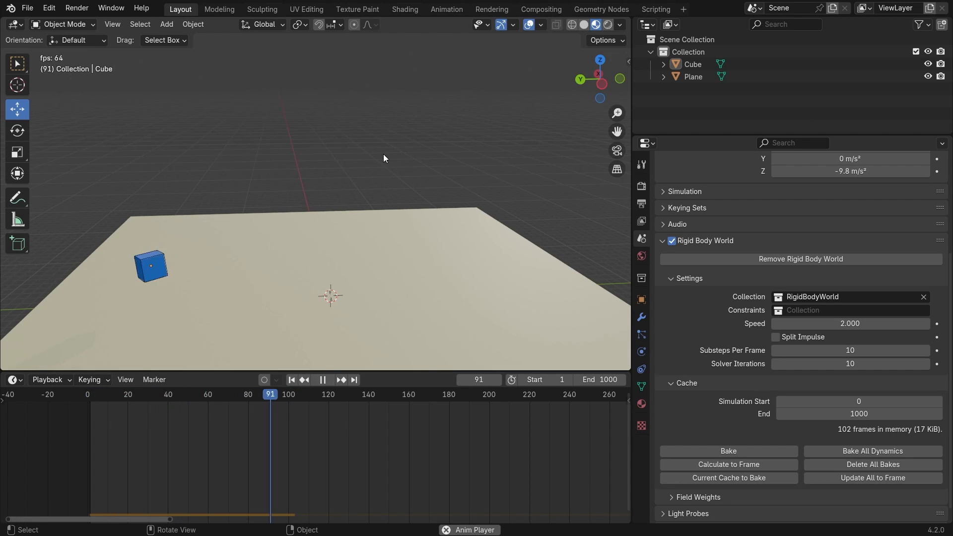
key(space)
drag(322, 394, 67, 389)
click(333, 113)
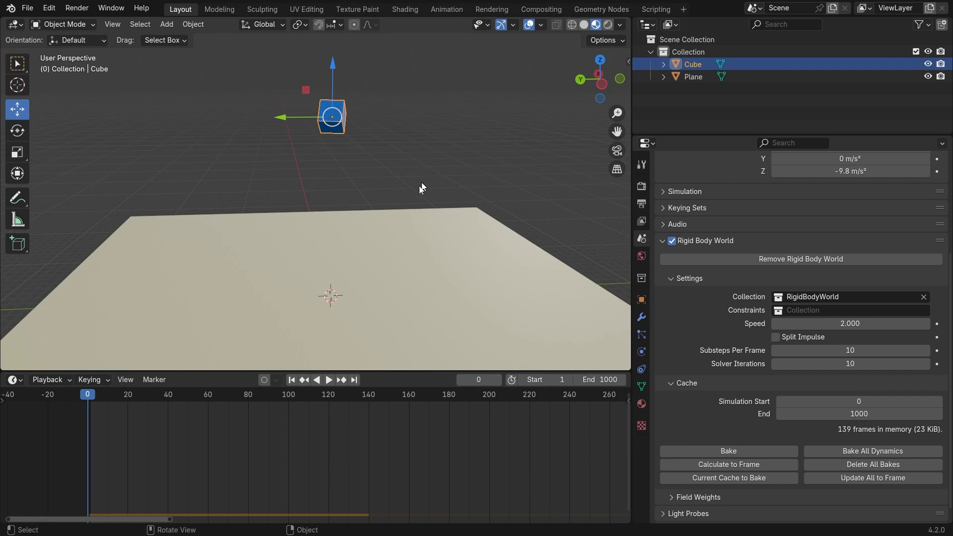
key(space)
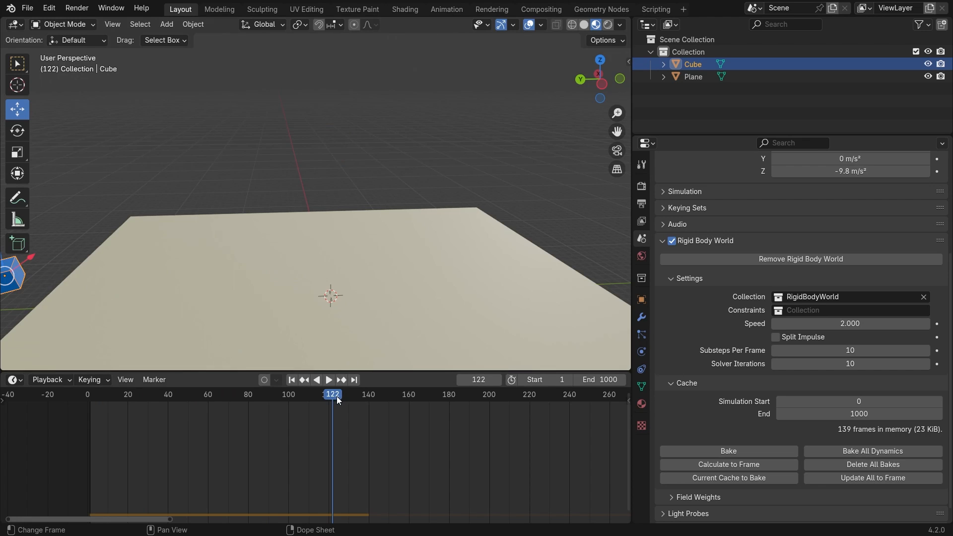
drag(336, 396, 87, 395)
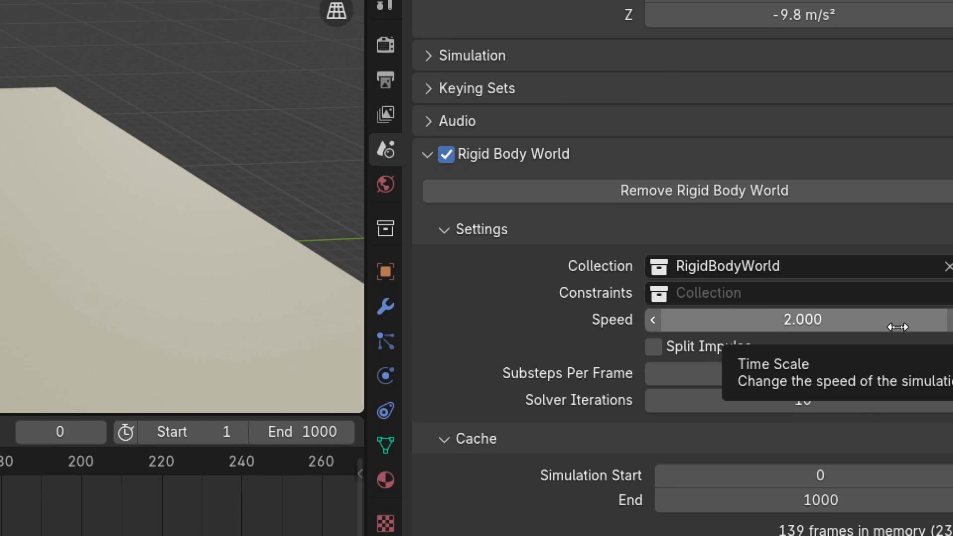
Set the Rigid Body World speed back to 1.
click(897, 327)
text(1)
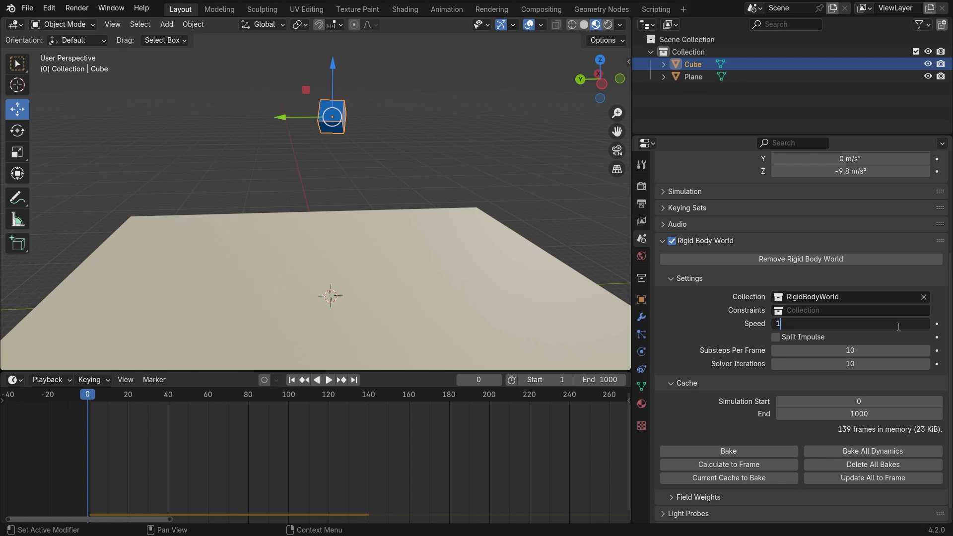
key(Return)
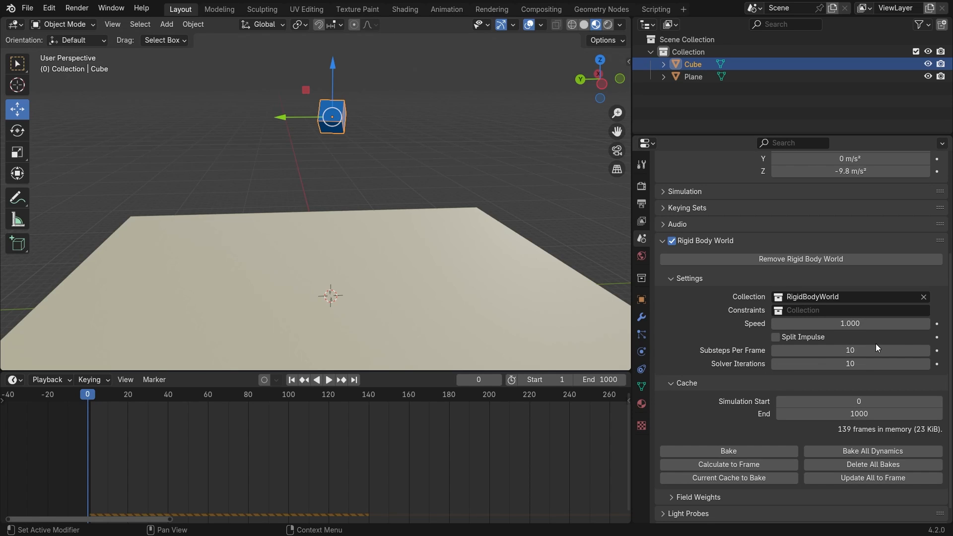
Show the cube's rigid body physics settings and set its mass to 1 kg.
middle_drag(356, 114, 350, 87)
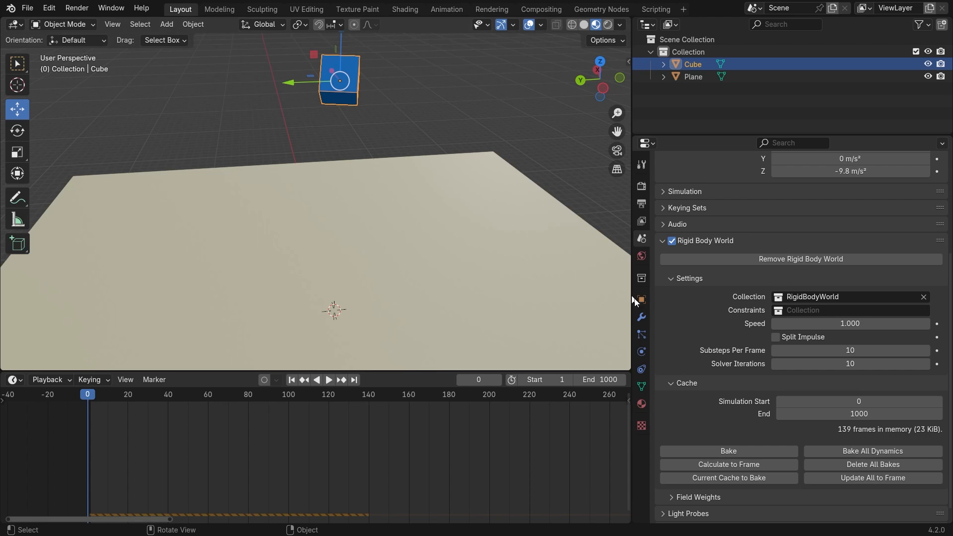
click(641, 351)
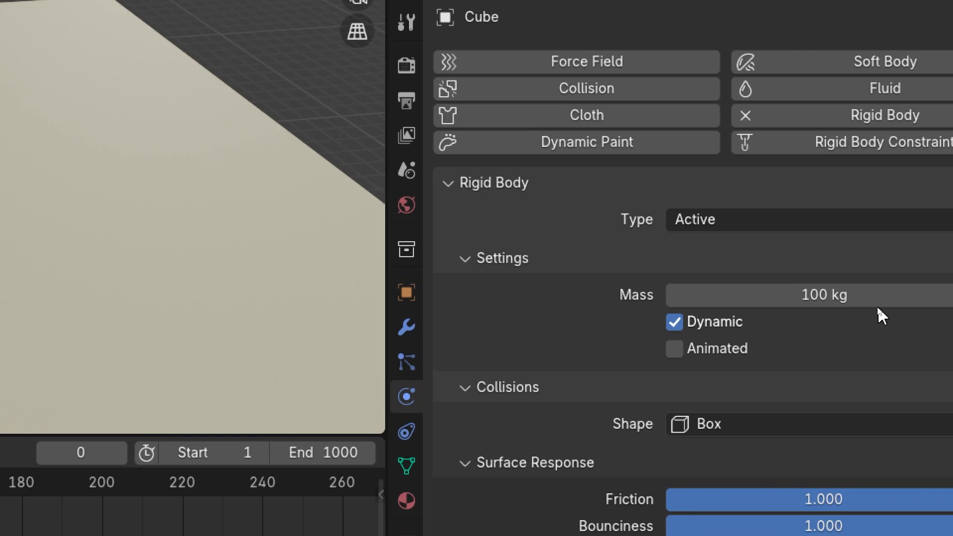
click(880, 294)
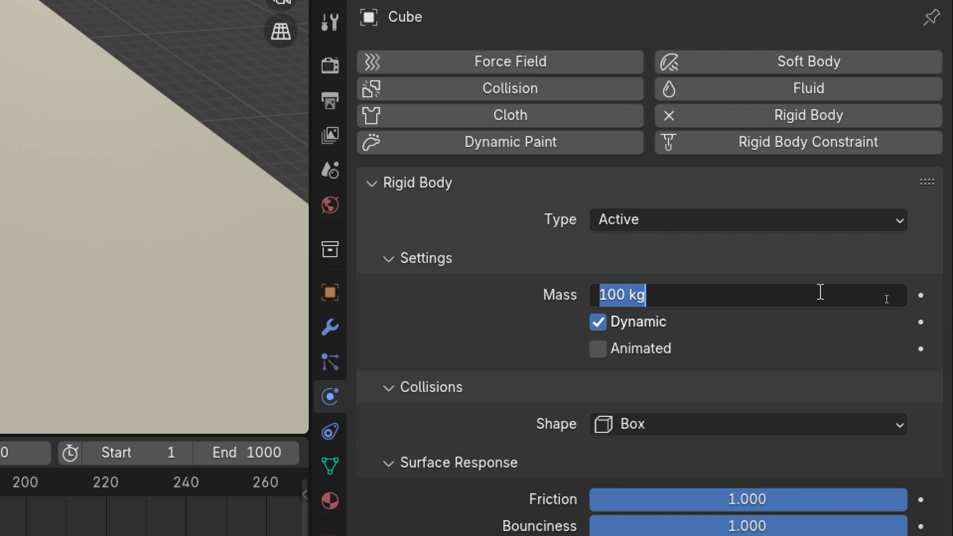
text(1)
key(Return)
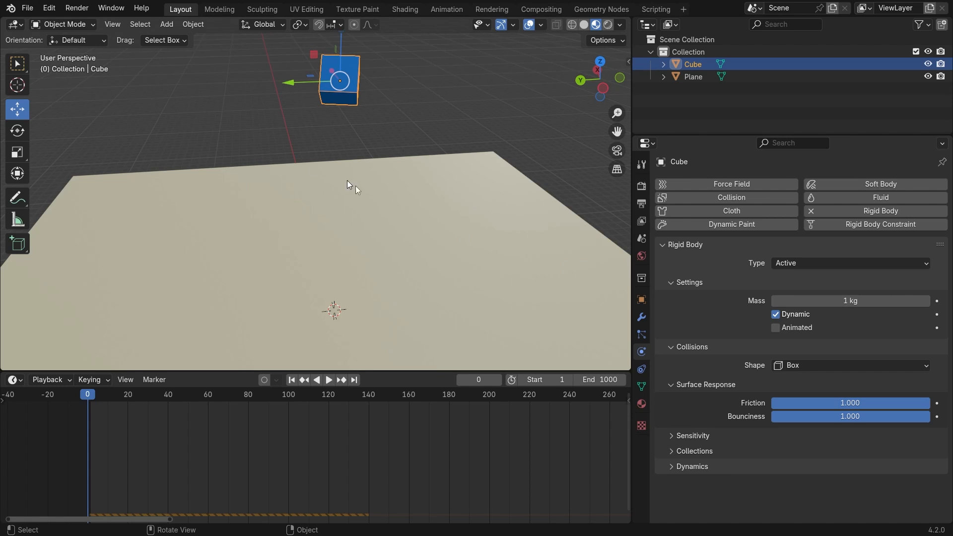
Deselect the cube and play its fall twice with full surface friction, returning to frame 0 each time.
middle_drag(351, 183, 264, 154)
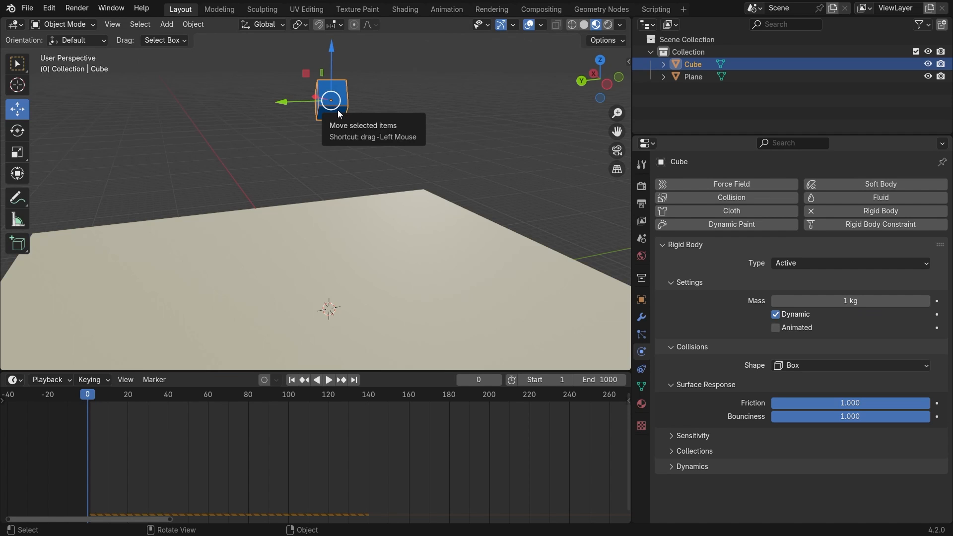
middle_drag(585, 296, 485, 180)
click(485, 180)
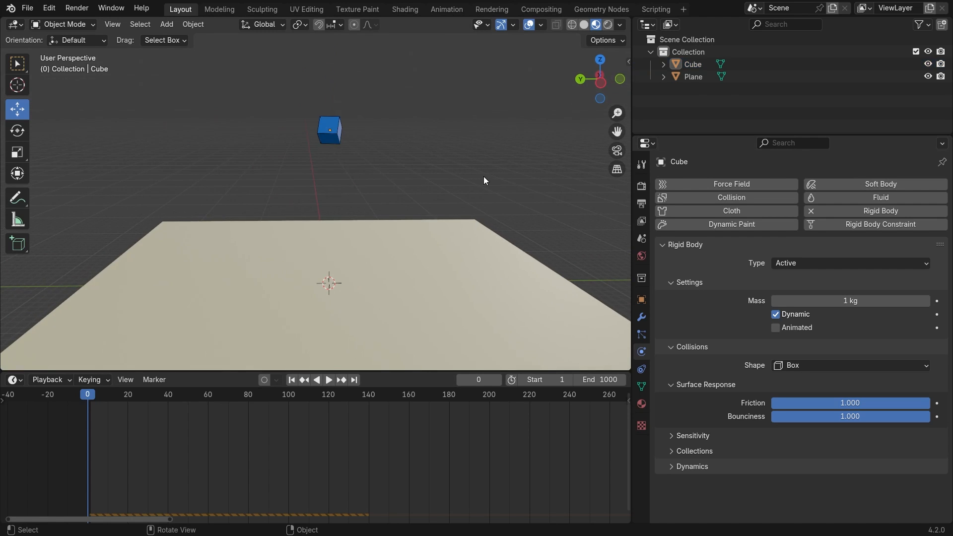
key(space)
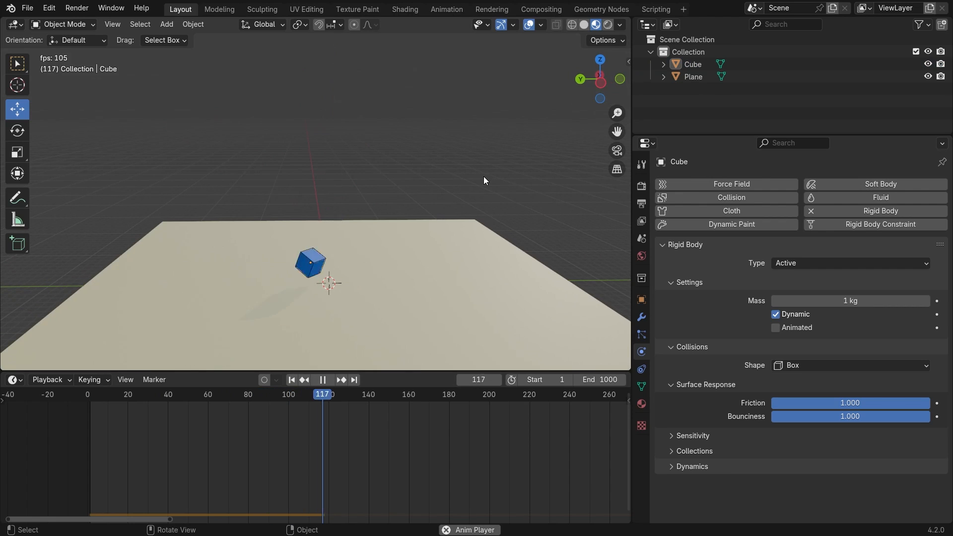
key(space)
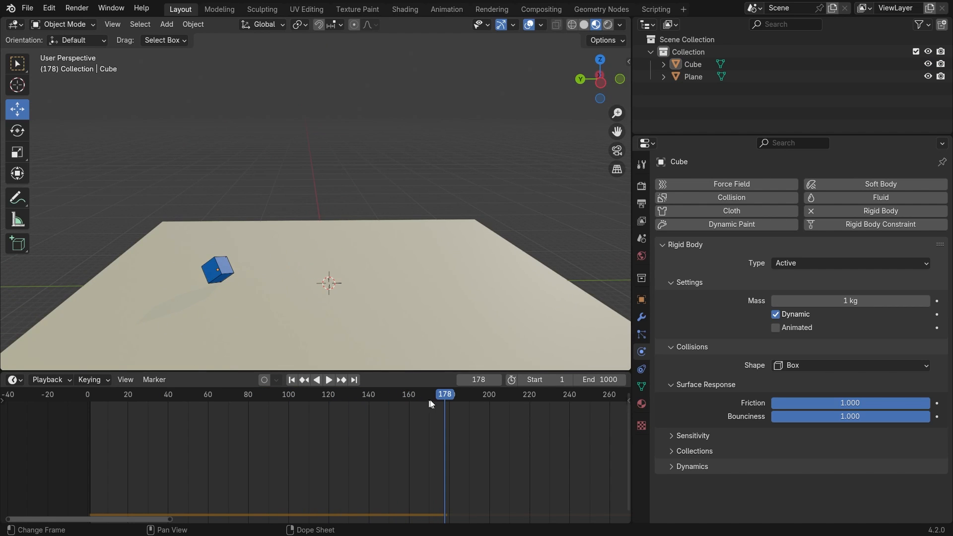
drag(450, 407, 88, 449)
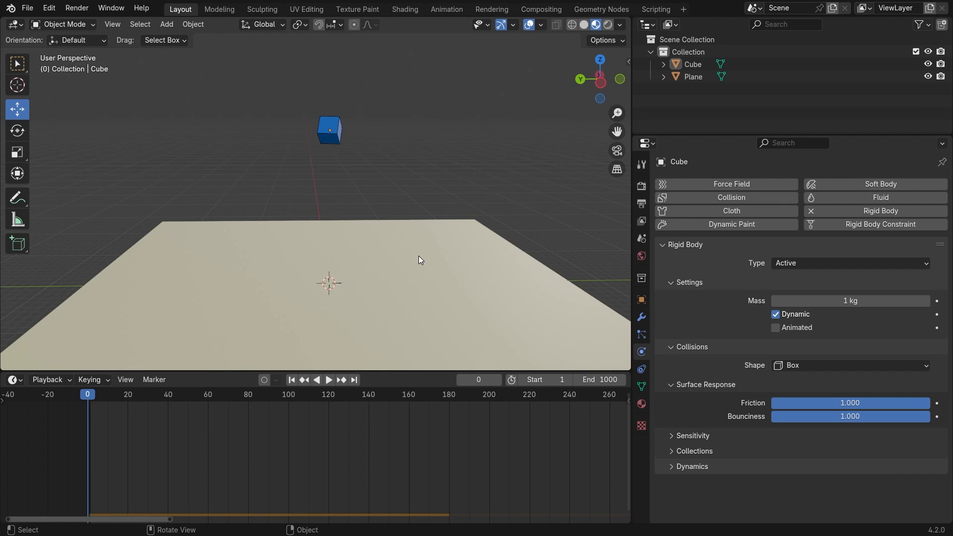
middle_drag(419, 259, 421, 273)
key(space)
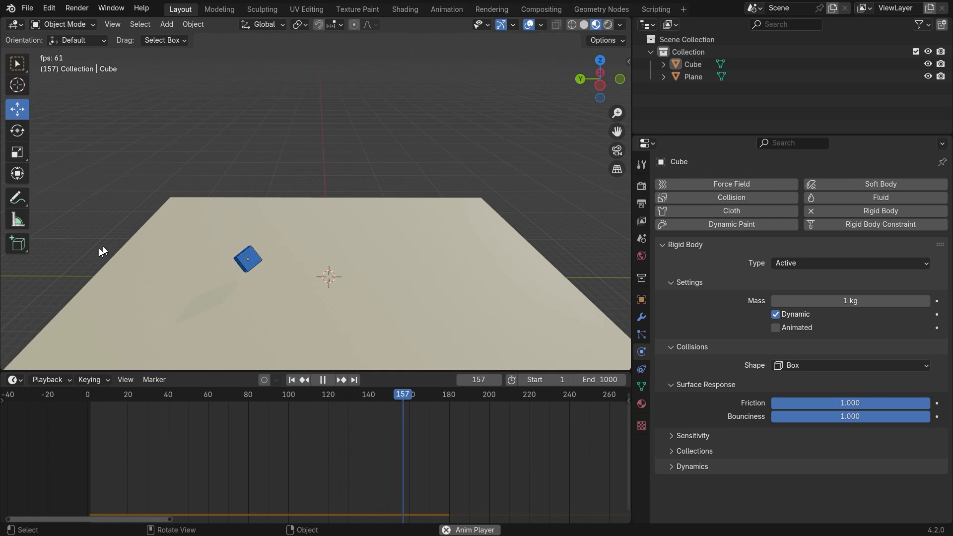
key(space)
drag(497, 396, 87, 425)
Set the cube's friction to 0, play its fall and return to frame 0.
drag(850, 403, 796, 408)
key(space)
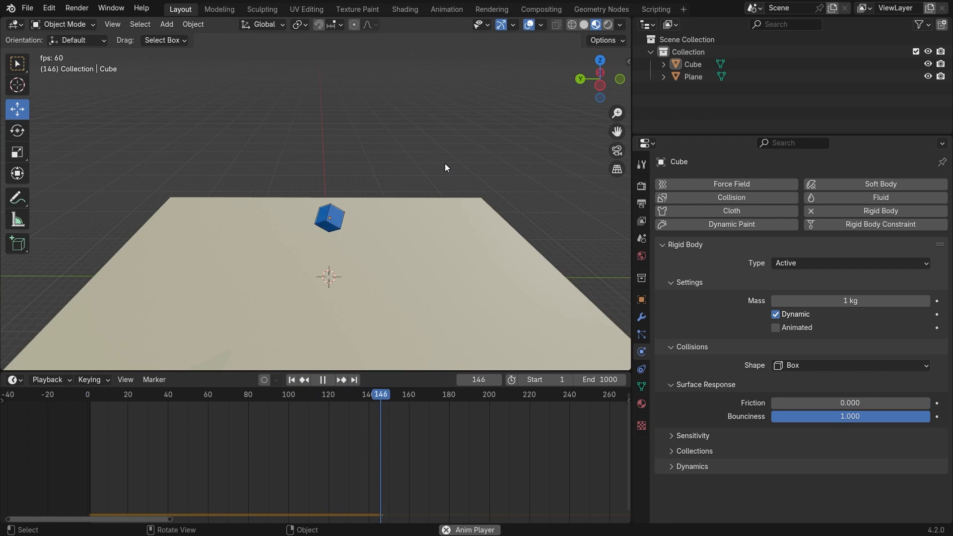
key(space)
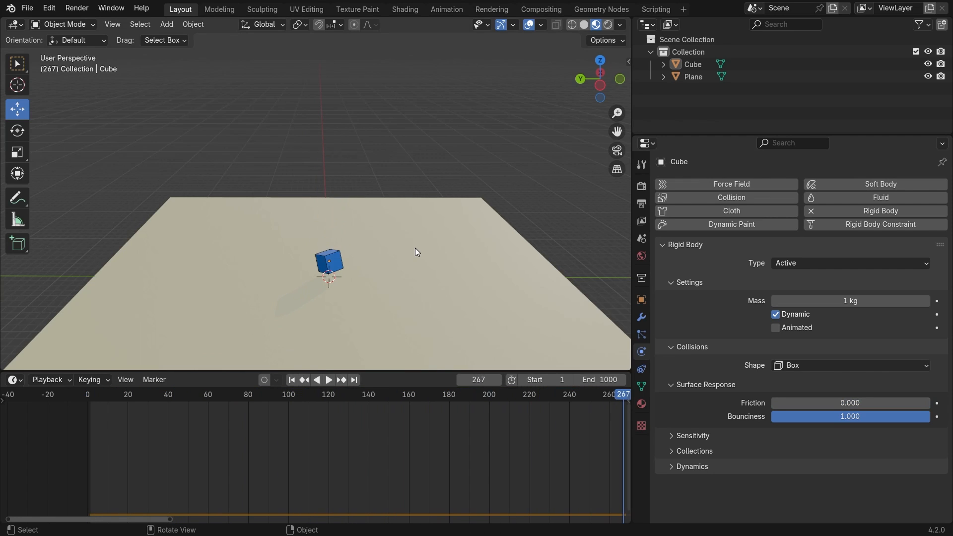
scroll(386, 298, down, 2)
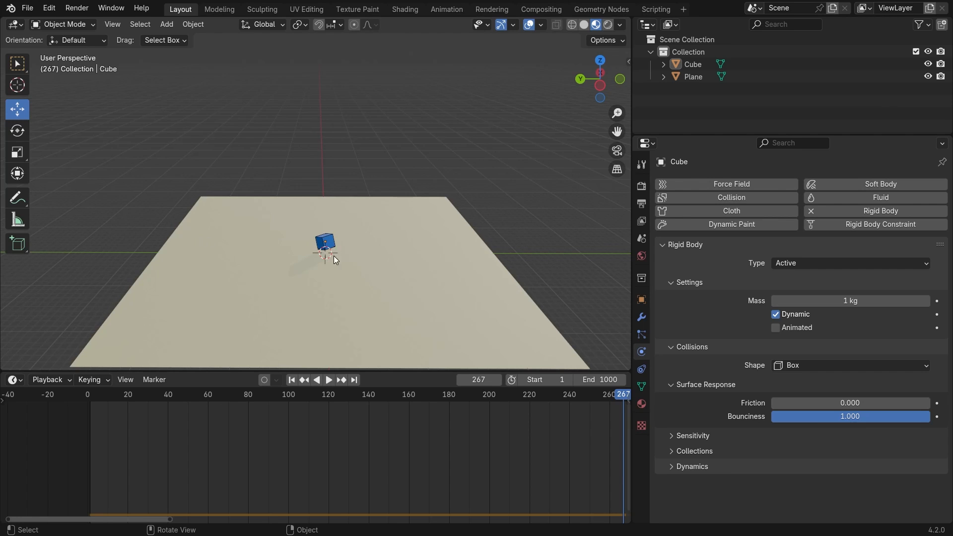
scroll(415, 343, up, 2)
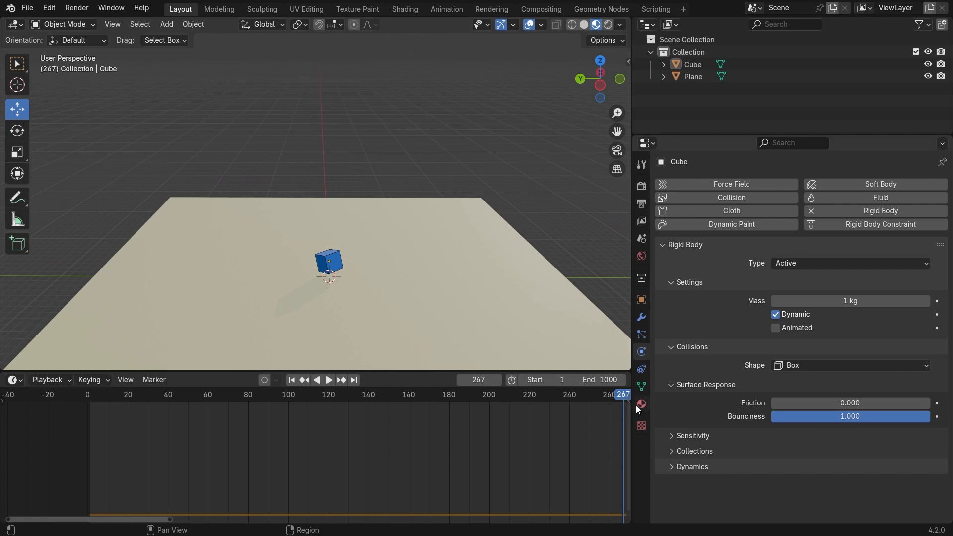
drag(623, 397, 94, 398)
key(space)
key(Escape)
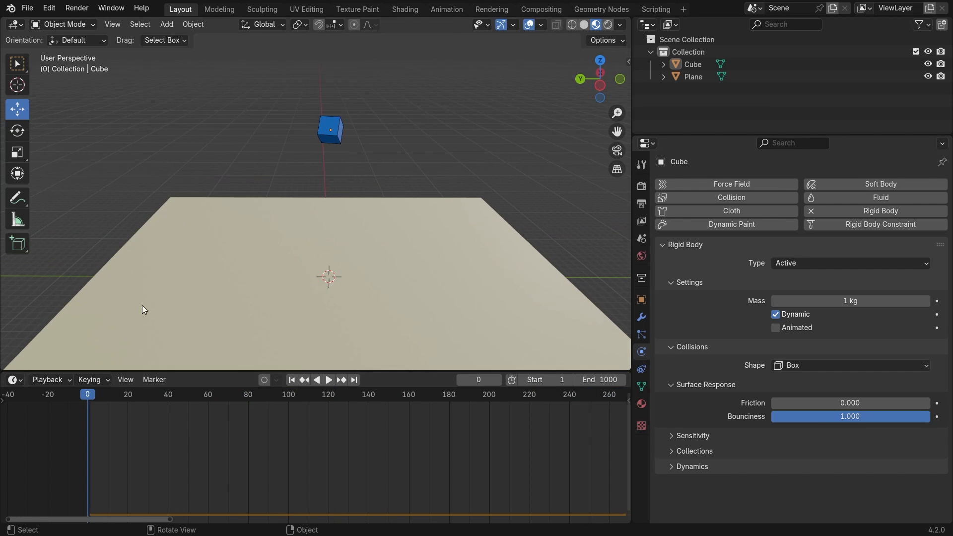
Set the cube's bounciness to 0, play its fall and return to frame 0 with the cube selected.
drag(929, 420, 772, 419)
key(space)
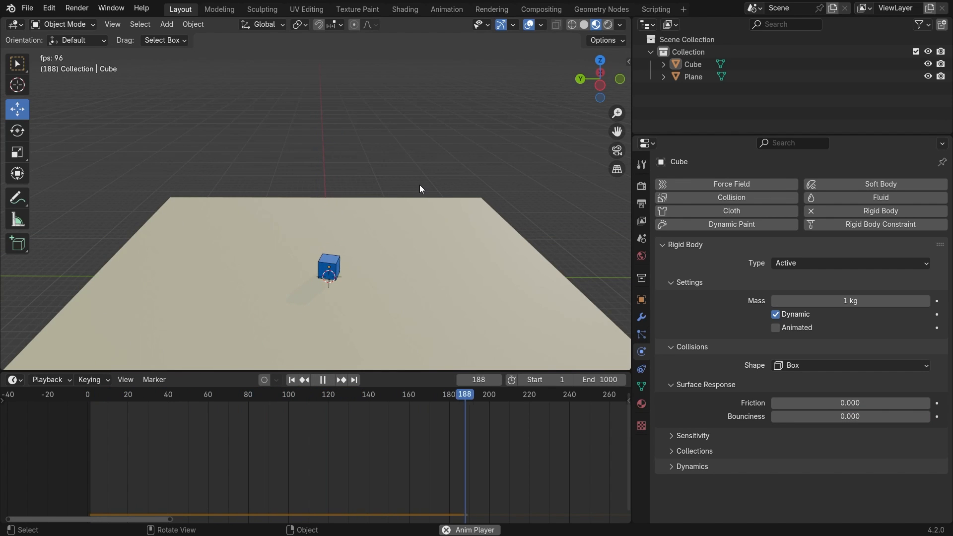
key(space)
click(430, 290)
key(ctrl+z)
scroll(397, 199, up, 3)
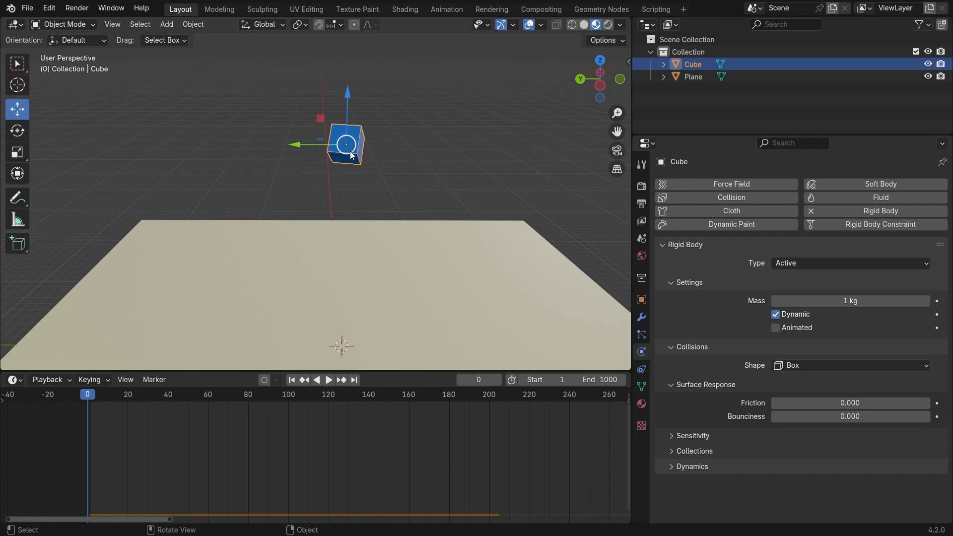
Select the plane and the cube alternately to compare their friction and bounciness settings.
click(413, 294)
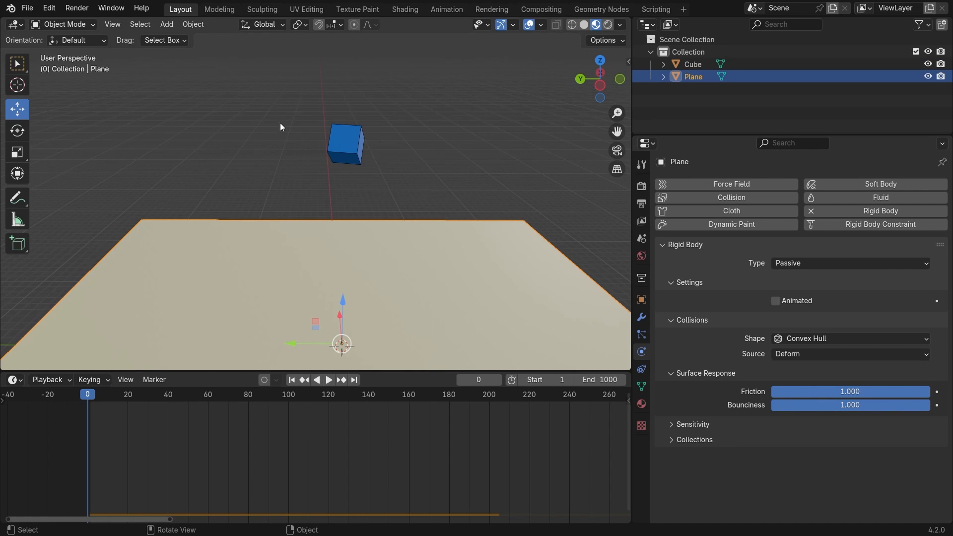
drag(280, 123, 463, 171)
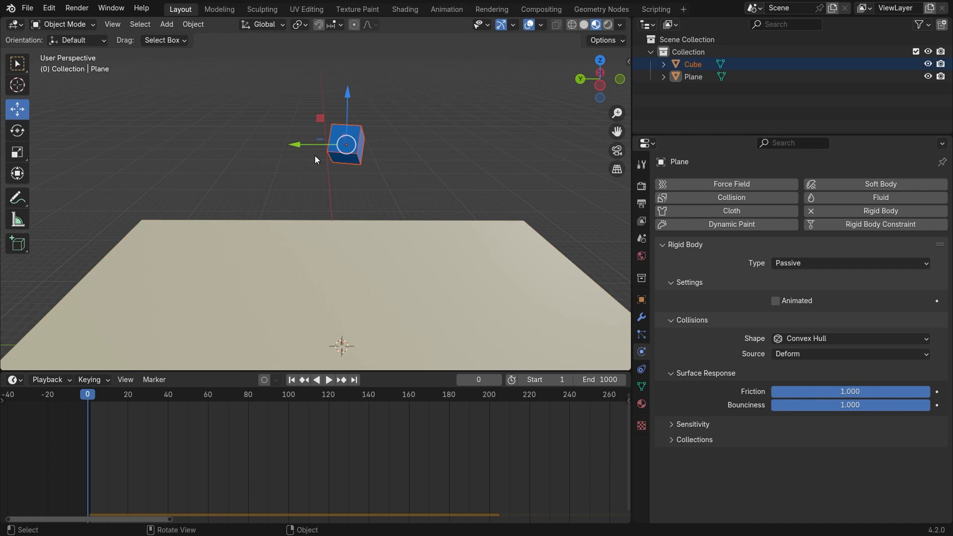
drag(256, 82, 464, 191)
click(277, 86)
click(349, 142)
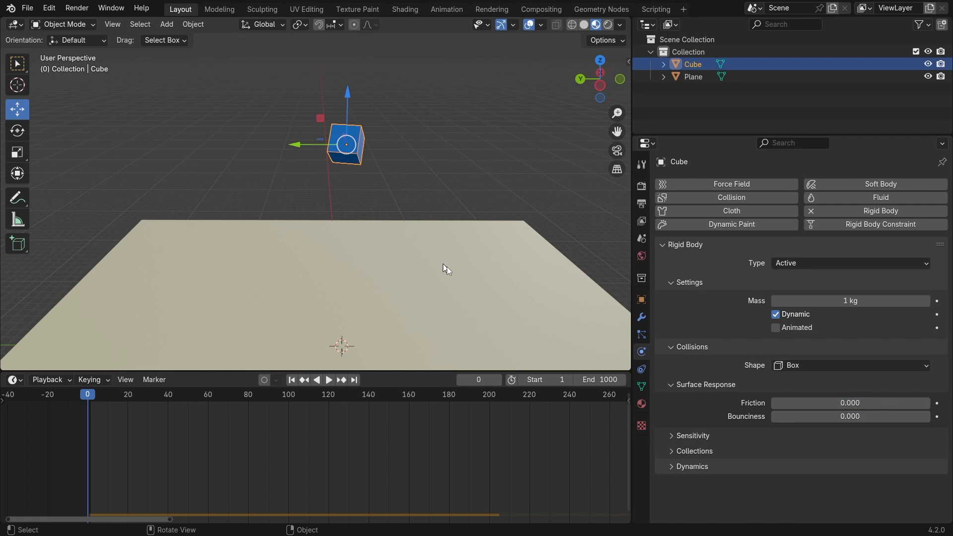
click(410, 155)
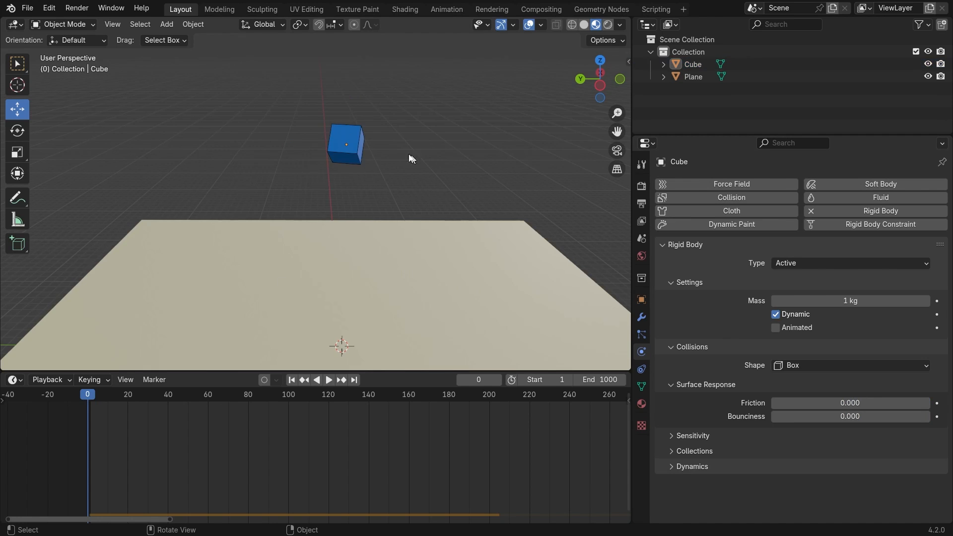
click(371, 263)
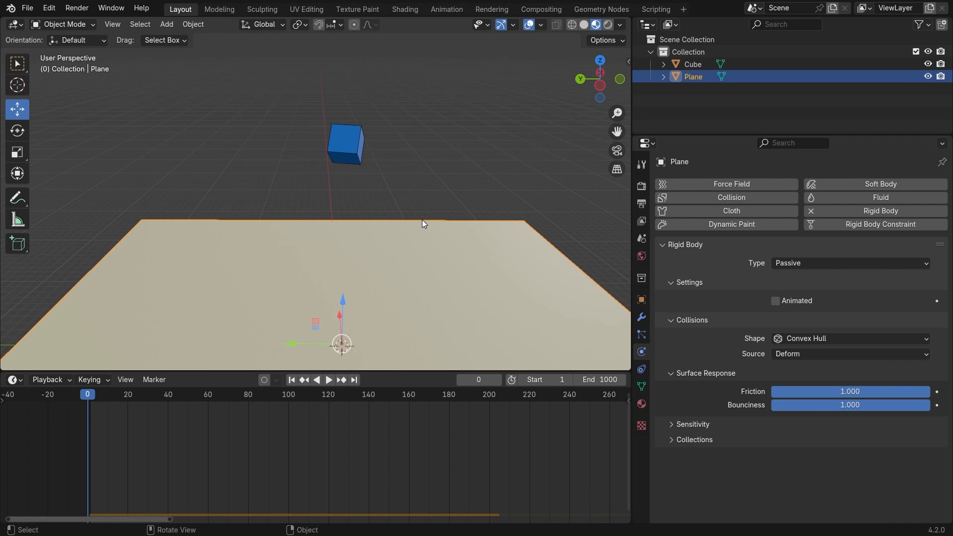
click(348, 145)
click(357, 214)
key(ctrl+z)
click(367, 245)
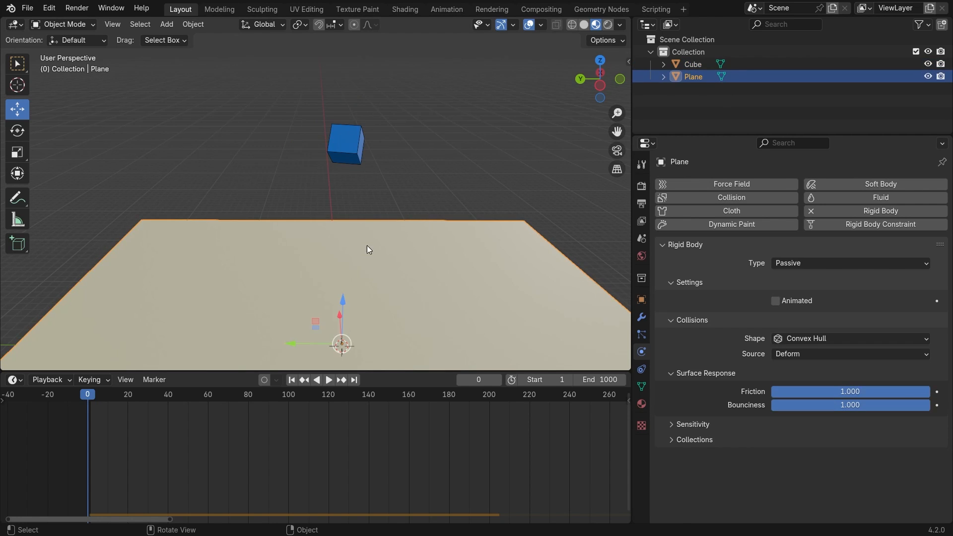
Duplicate the cube and move the copy along the Y axis to sit beside the original at the same height.
click(354, 146)
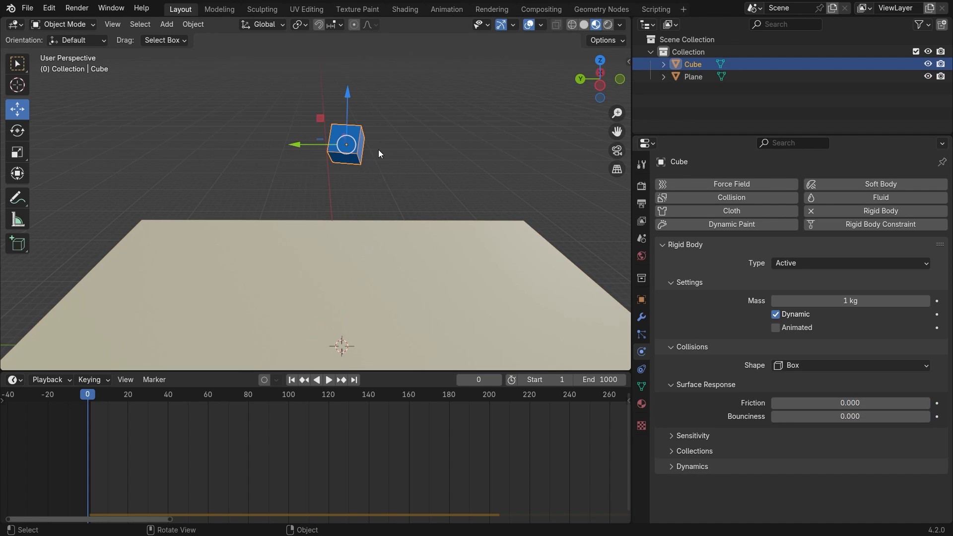
key(shift+d)
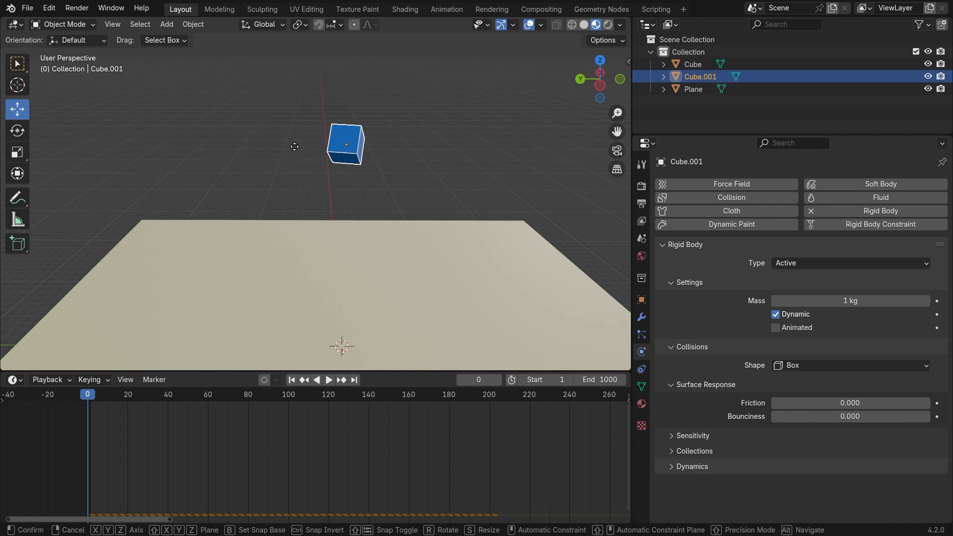
right_click(230, 144)
drag(295, 145, 203, 145)
click(410, 181)
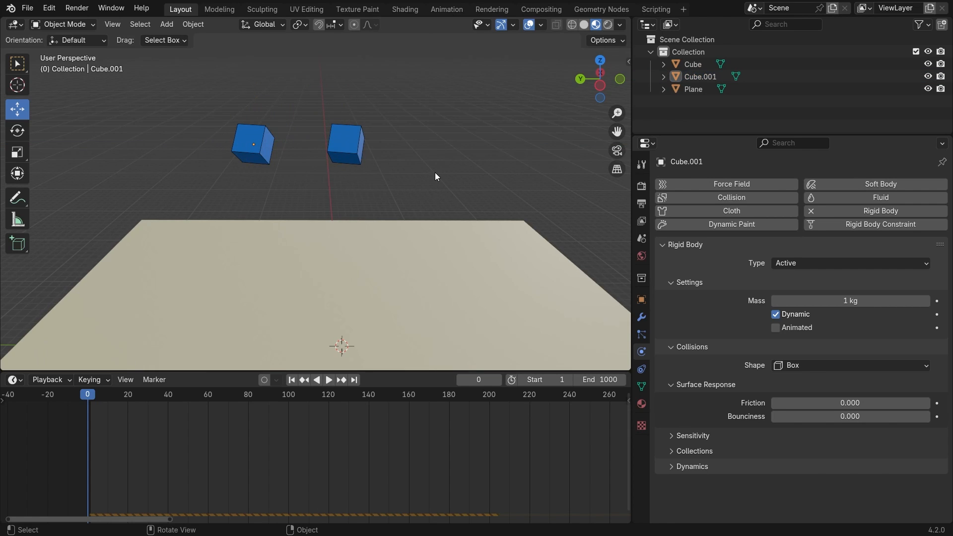
Check the surface response settings of the original cube, its copy and the plane.
click(351, 145)
click(258, 139)
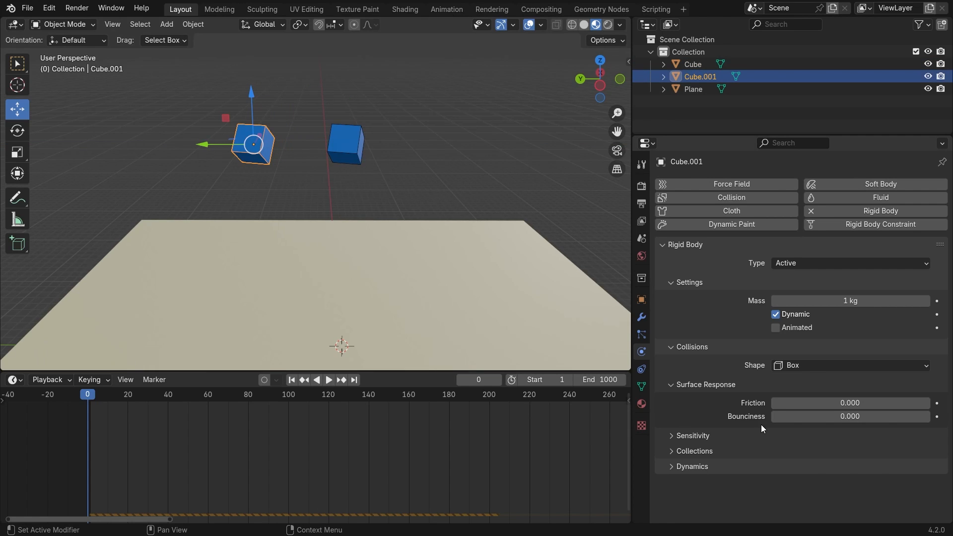
click(397, 286)
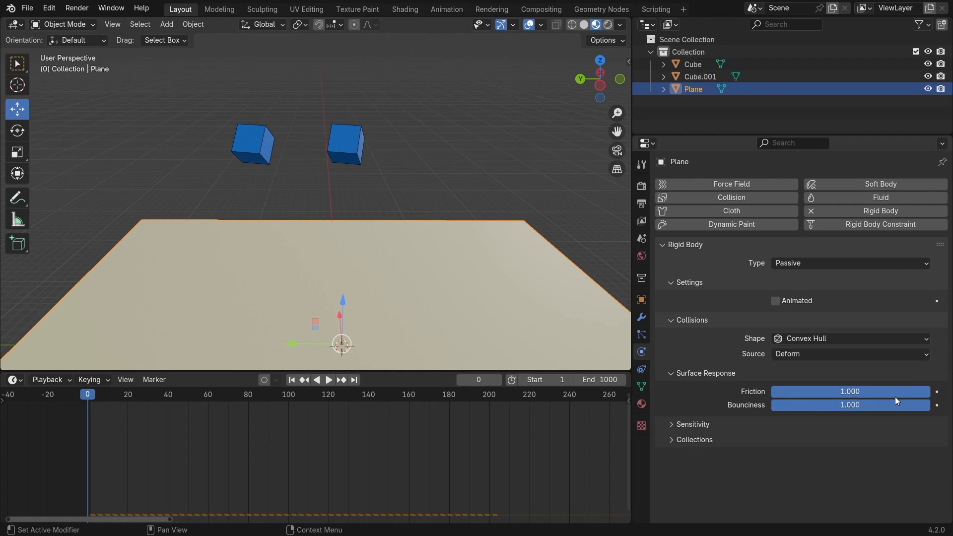
Deselect everything, play the fall of both cubes and return to frame 0.
click(505, 153)
key(space)
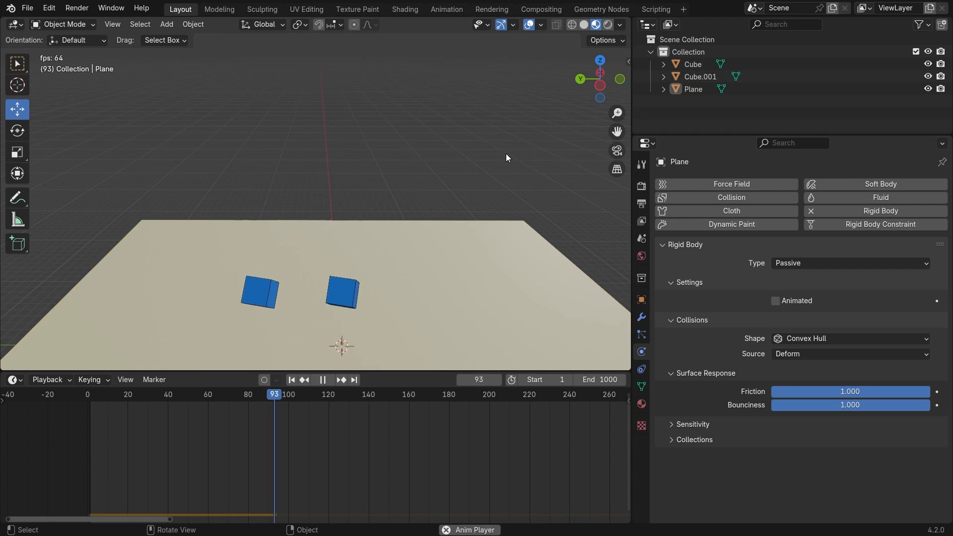
key(space)
click(386, 395)
drag(386, 394, 47, 415)
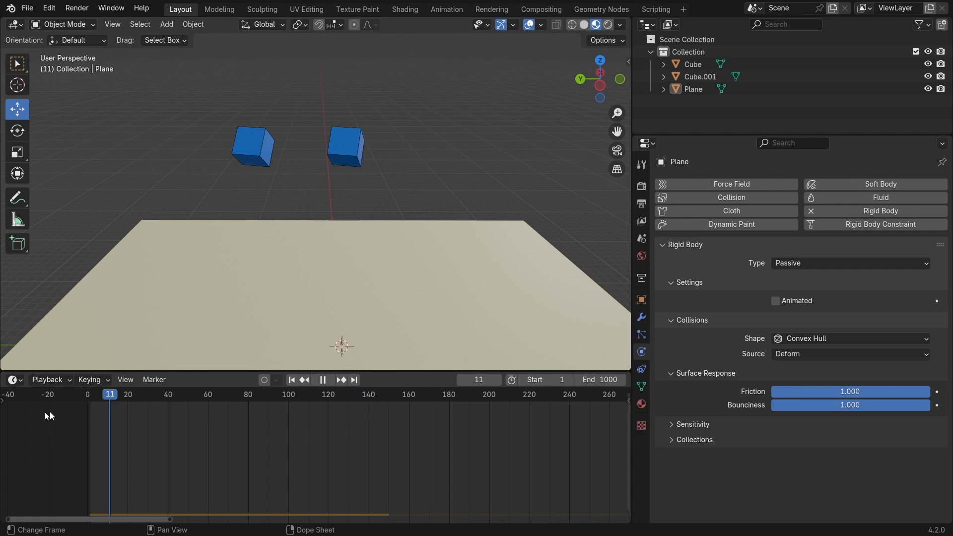
Set both the friction and the bounciness of the duplicated cube to 1.
click(265, 144)
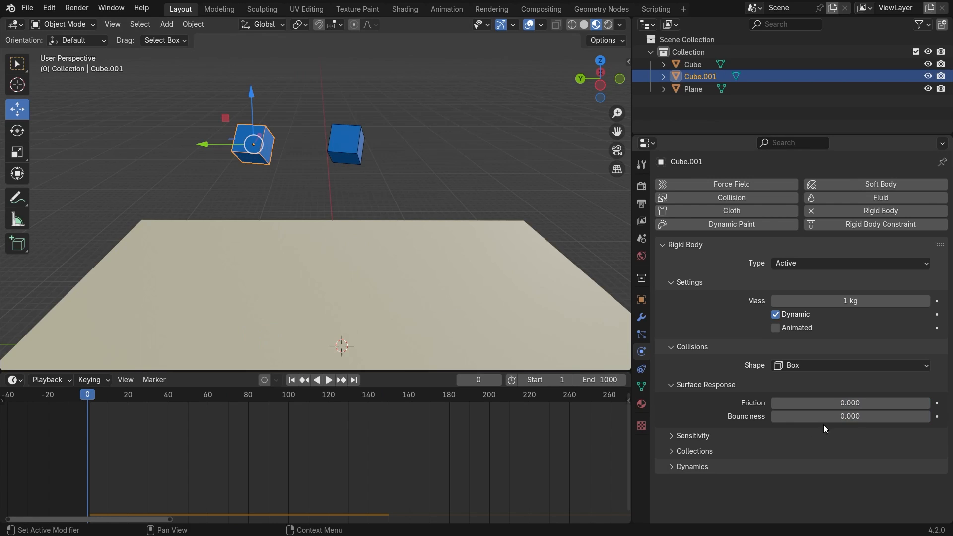
drag(788, 403, 874, 403)
drag(788, 415, 873, 415)
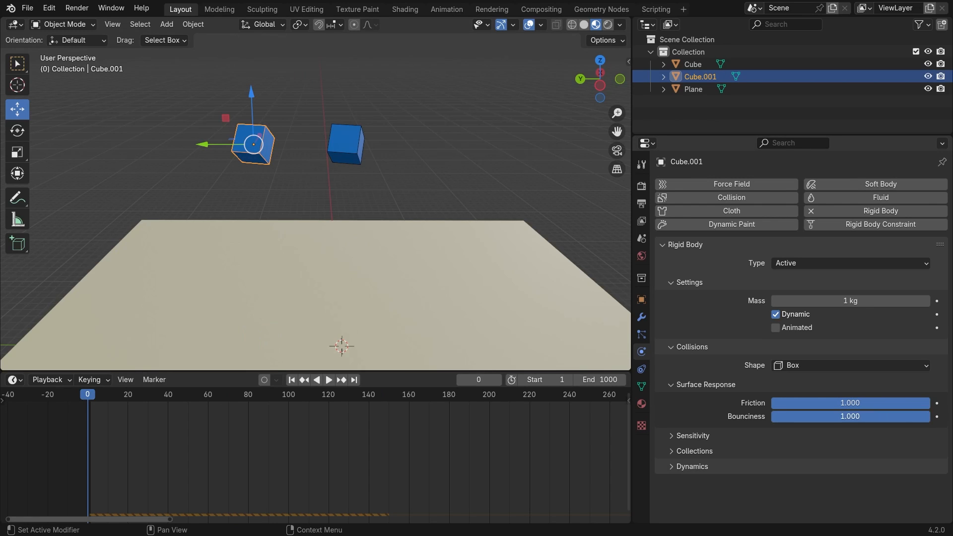
Check the original cube's surface response, play both cubes' fall with nothing selected and return to frame 0.
click(344, 132)
click(495, 169)
key(space)
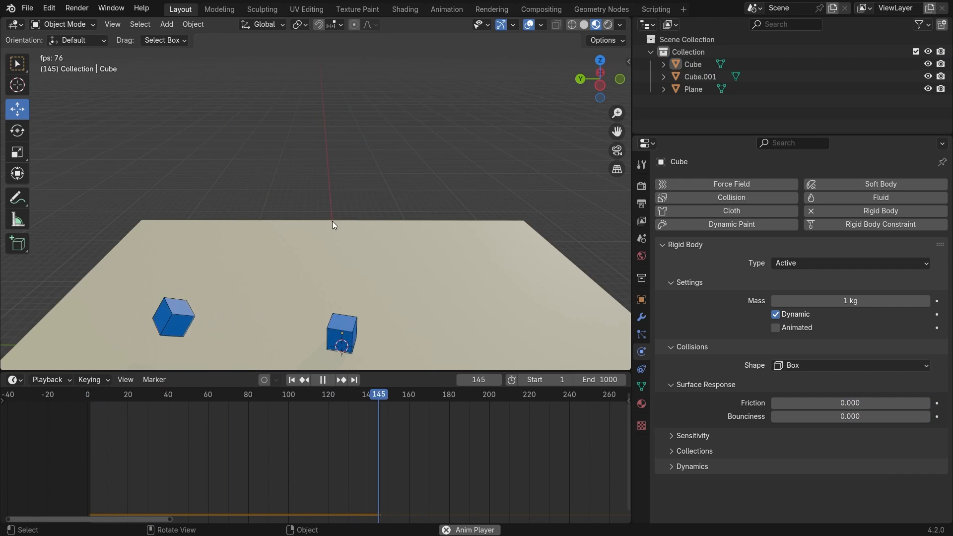
scroll(337, 228, down, 2)
key(space)
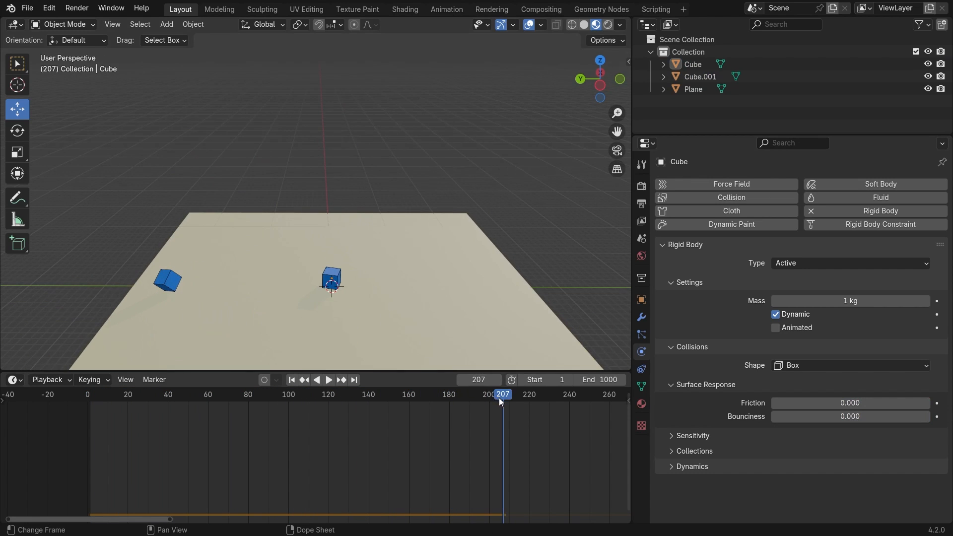
drag(499, 398, 87, 395)
Select the plane, replay the fall of both cubes and pause it at frame 167.
click(295, 226)
scroll(295, 192, up, 2)
key(space)
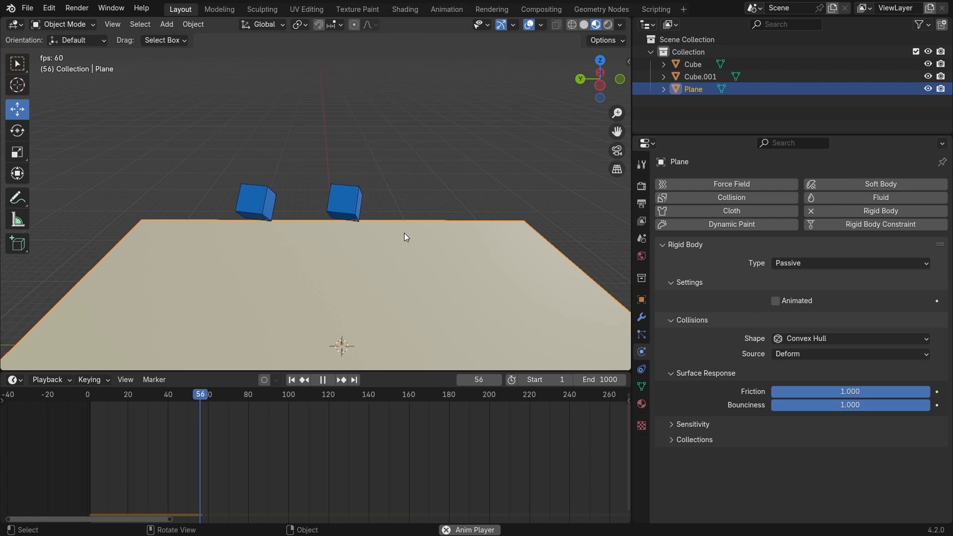
scroll(404, 233, down, 2)
key(space)
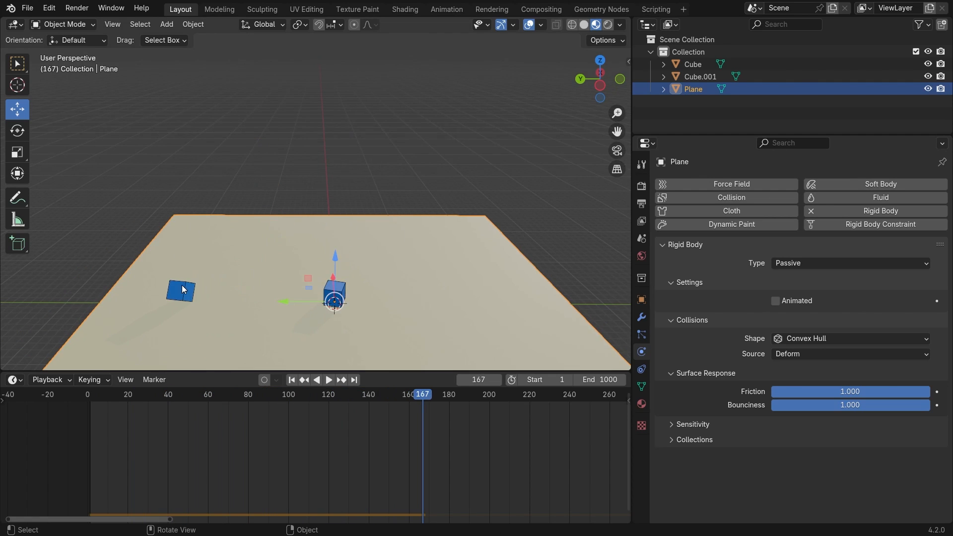
Compare the surface response settings of the duplicated cube, the original cube and the plane, and return to frame 0.
click(190, 294)
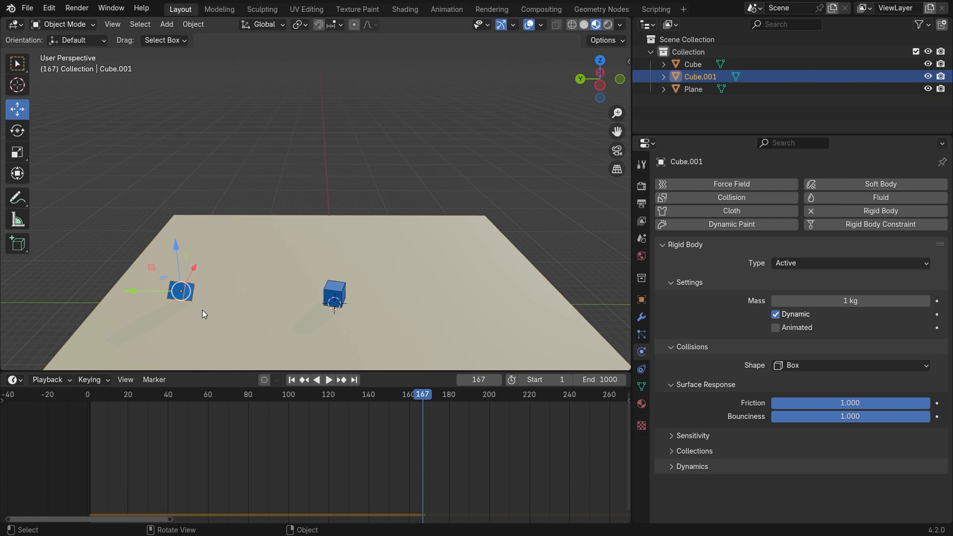
click(336, 300)
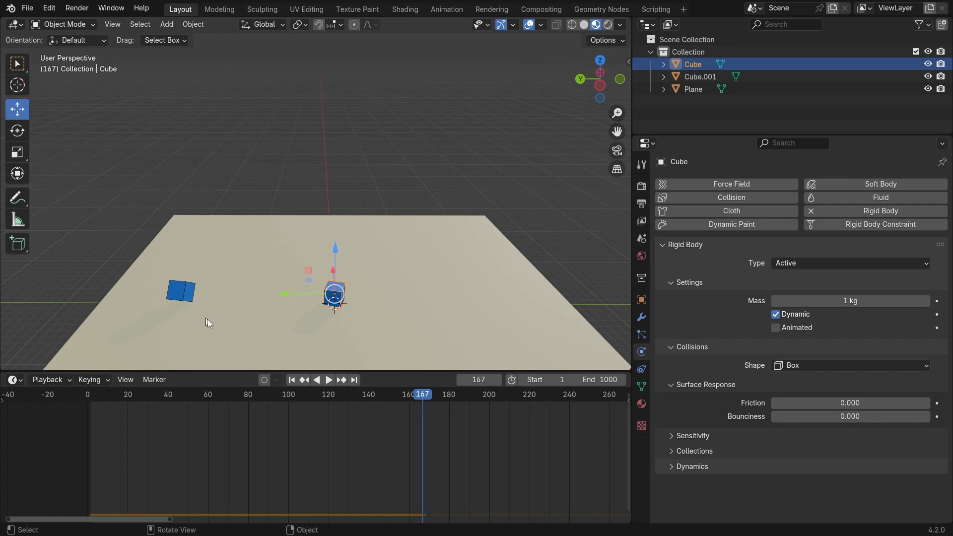
click(412, 276)
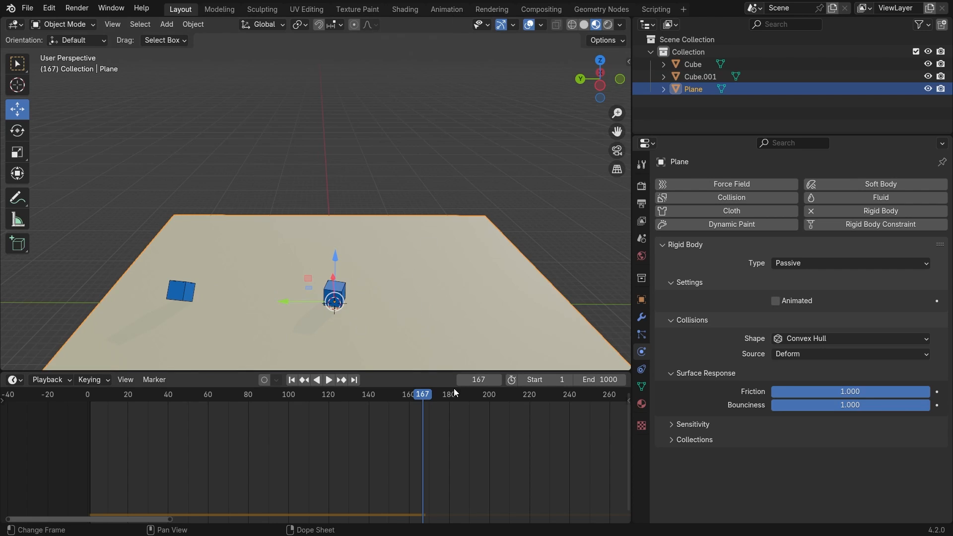
drag(418, 395, 23, 385)
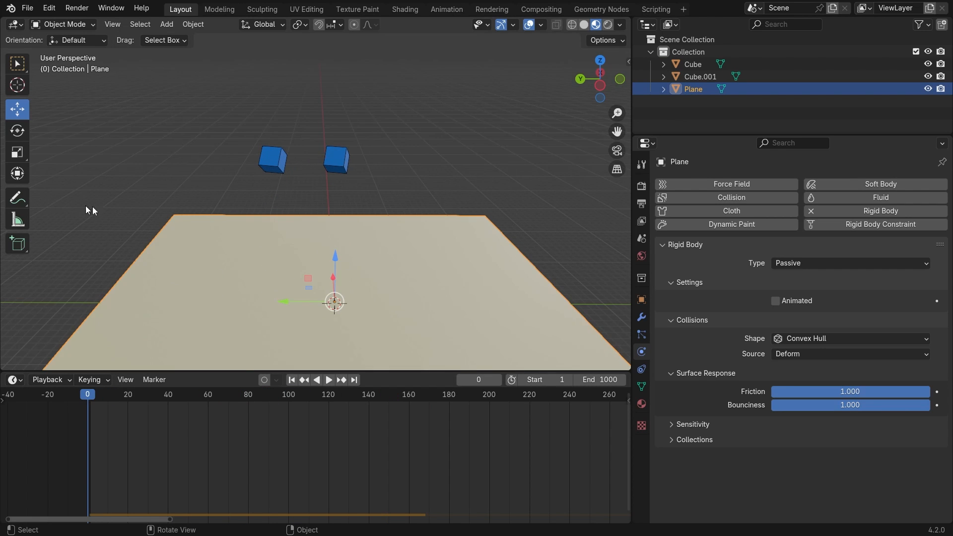
Switch the selection between the duplicated cube and the plane to compare their friction and bounciness.
click(260, 165)
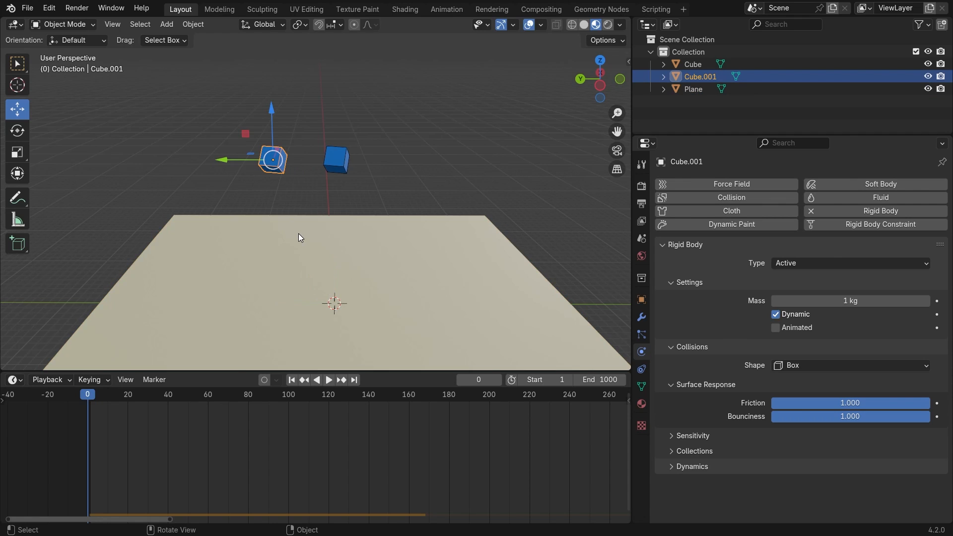
scroll(299, 234, up, 3)
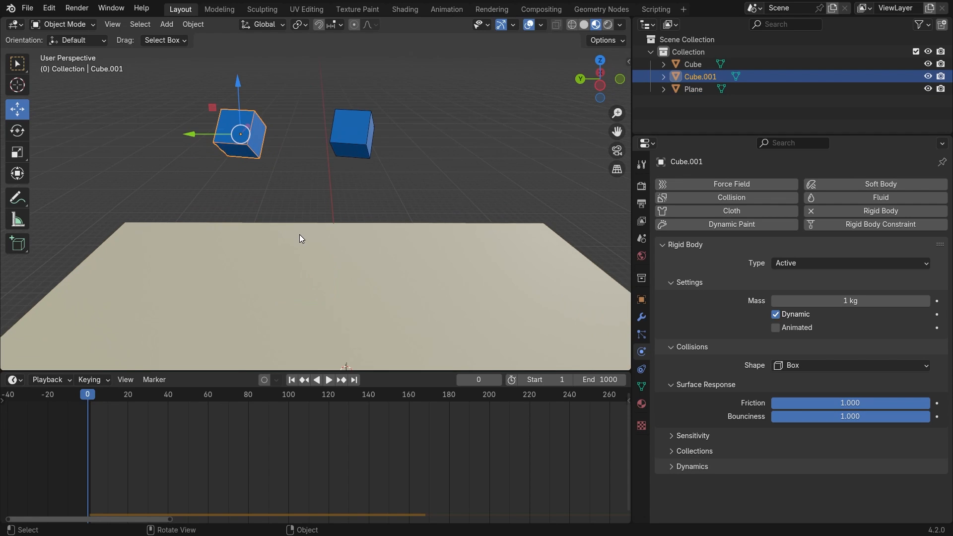
click(258, 265)
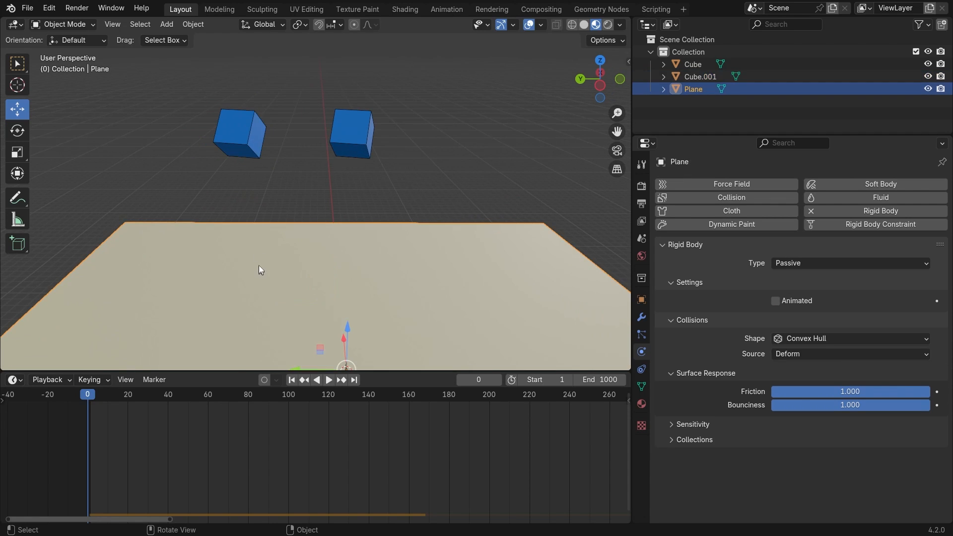
click(253, 149)
key(ctrl+z)
key(ctrl+shift+z)
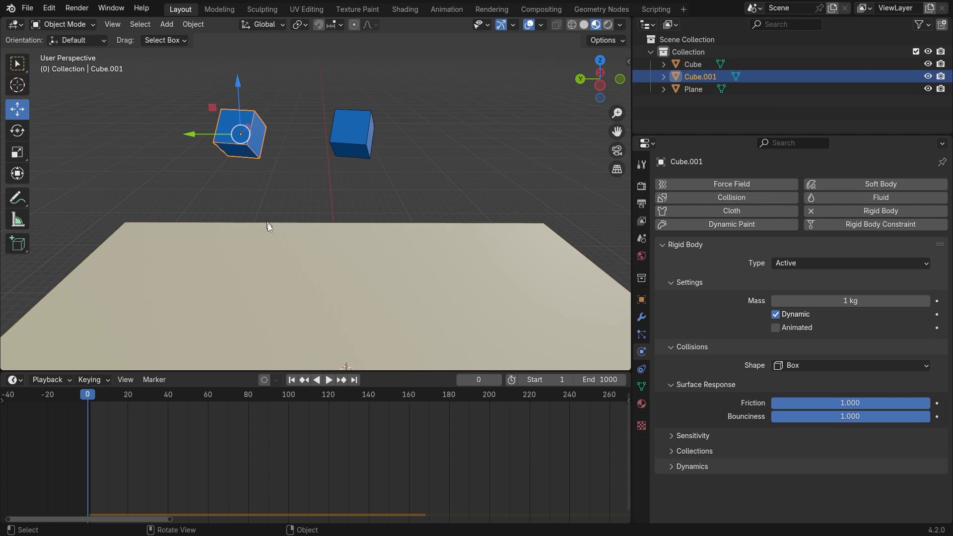
key(ctrl+z)
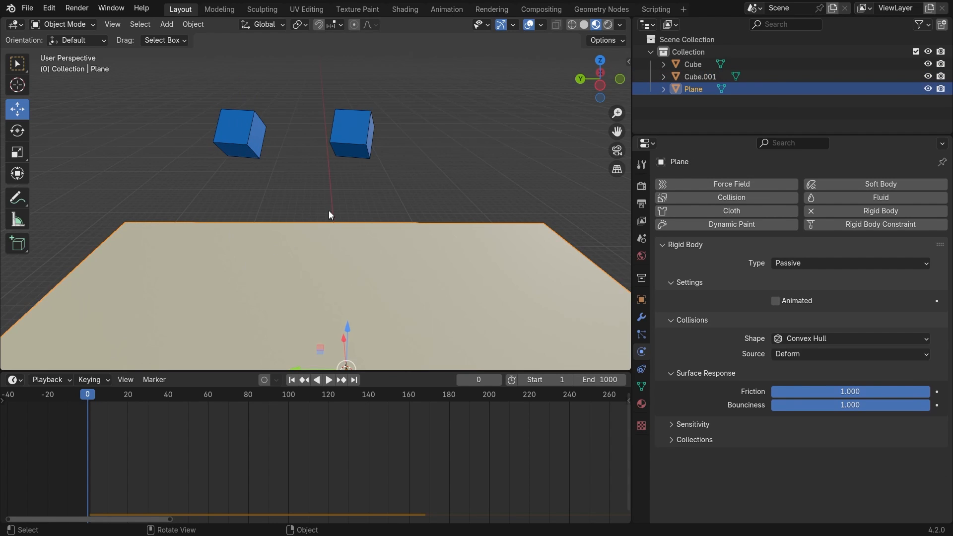
Set both the friction and the bounciness of the passive plane to 0.
scroll(328, 211, down, 1)
middle_drag(430, 181, 439, 166)
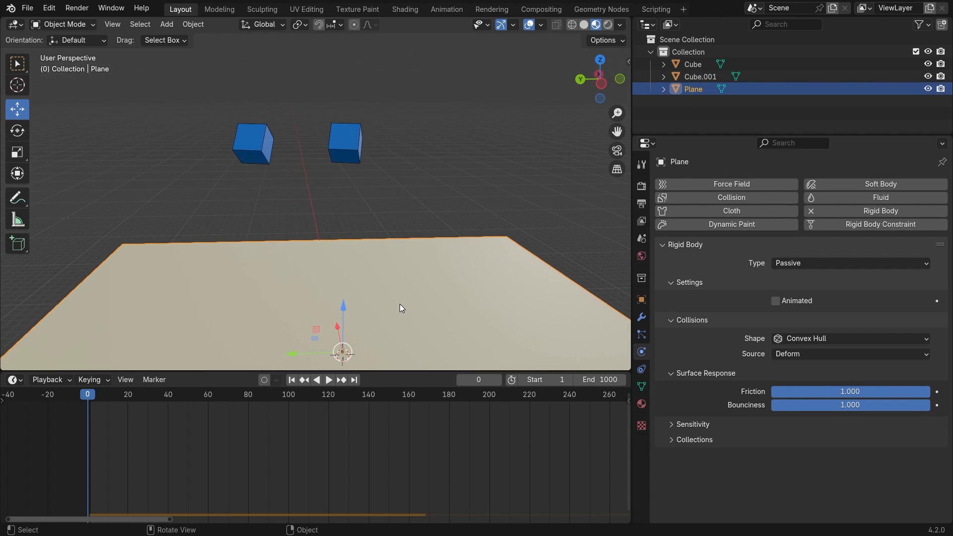
middle_drag(400, 303, 403, 294)
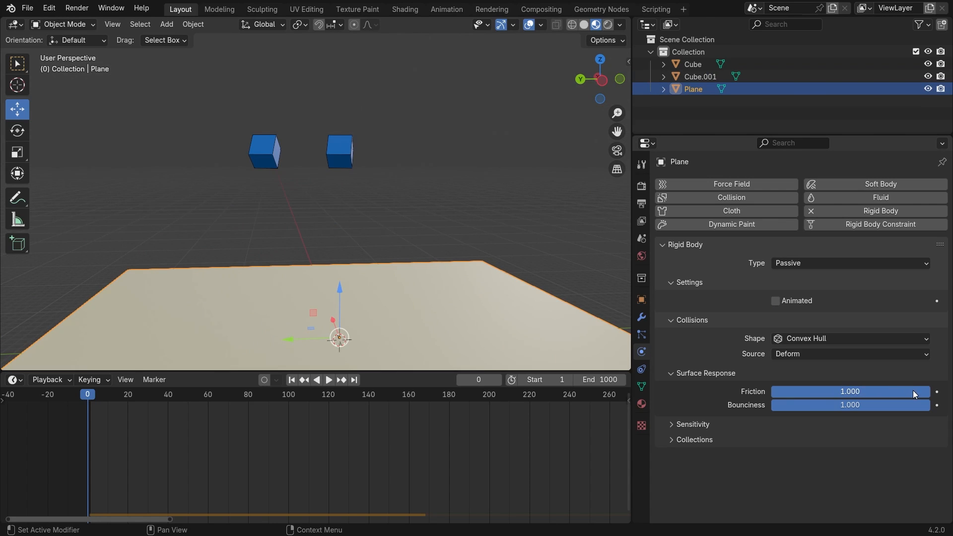
drag(912, 390, 771, 391)
drag(924, 403, 771, 403)
Play the cubes' fall, pause at frame 166, examine how they rest on the plane and return to frame 0.
key(space)
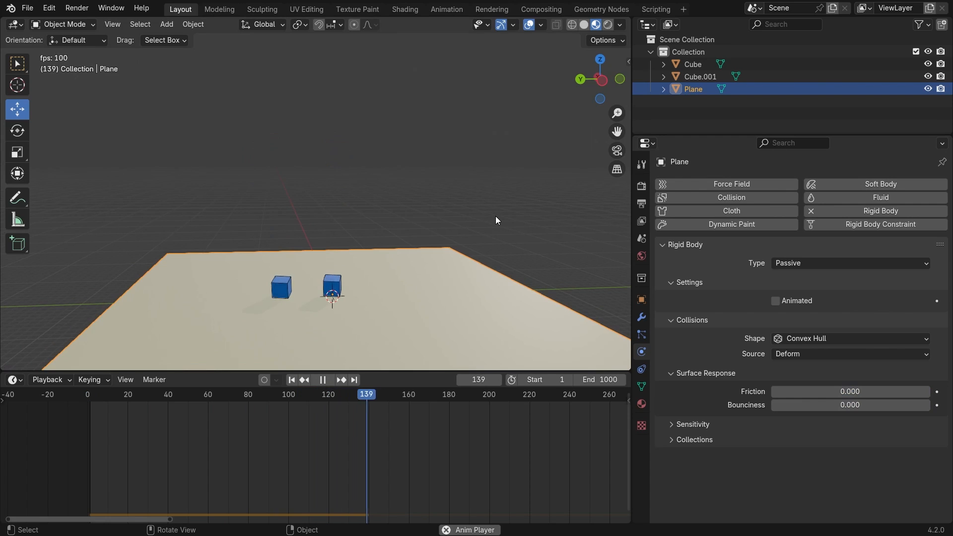
key(space)
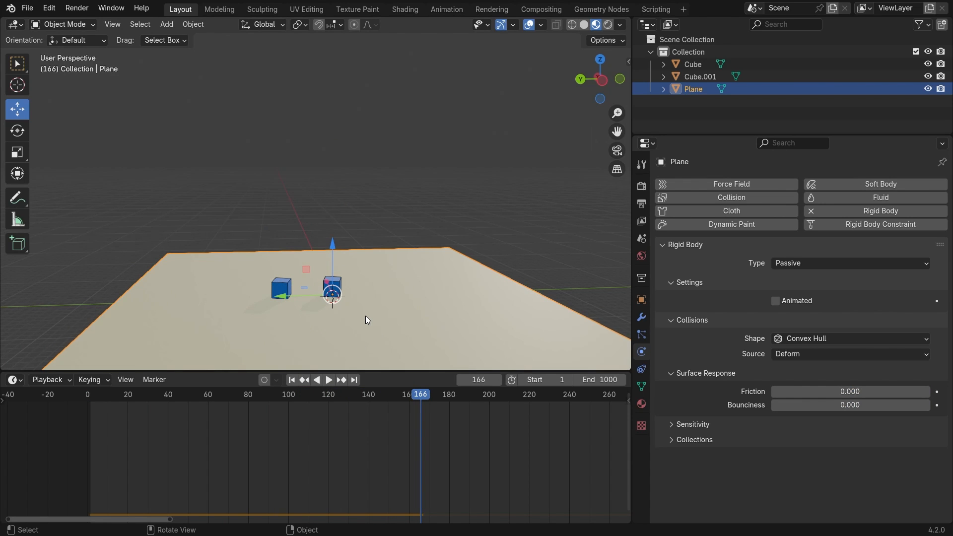
scroll(365, 315, up, 3)
shift+middle_drag(476, 307, 495, 160)
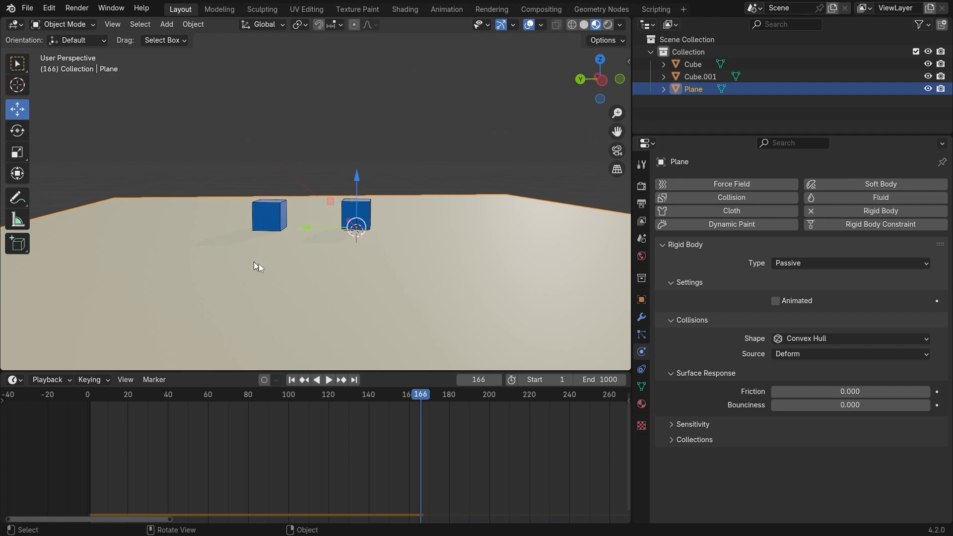
drag(416, 394, 87, 447)
Set both the friction and the bounciness of the passive plane to 1.
scroll(338, 290, down, 2)
middle_drag(430, 158, 434, 171)
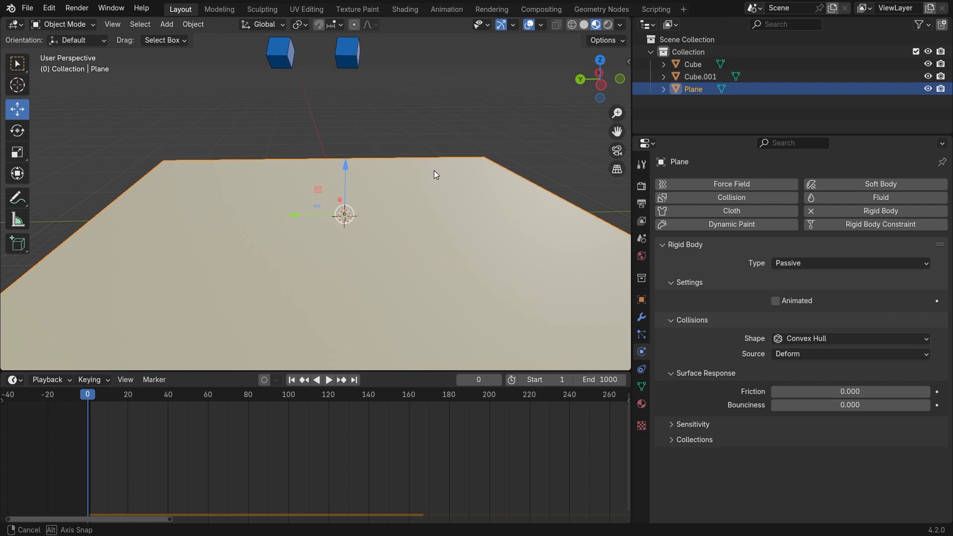
drag(785, 392, 873, 392)
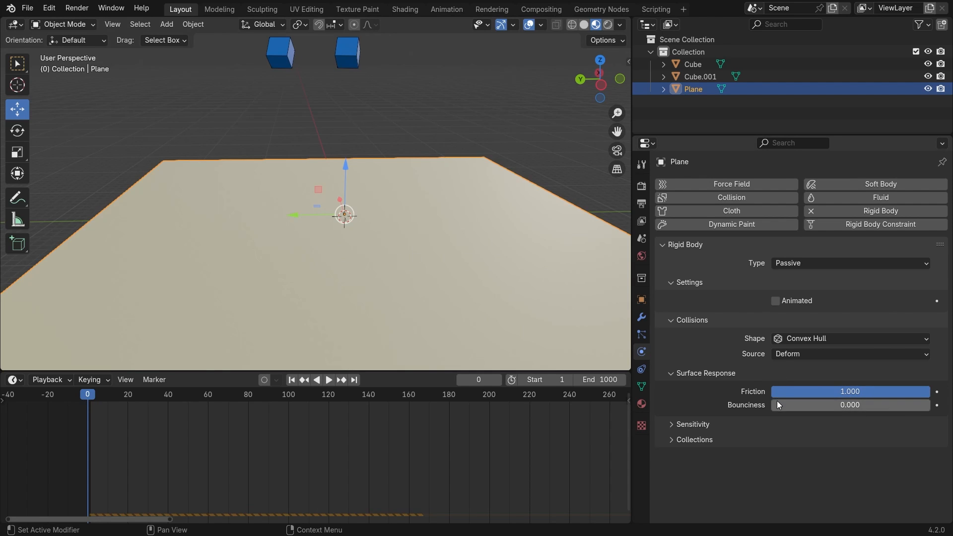
drag(776, 402, 932, 409)
Check the duplicated cube's surface response, replay the fall with nothing selected up to frame 232 and return to frame 0.
click(278, 51)
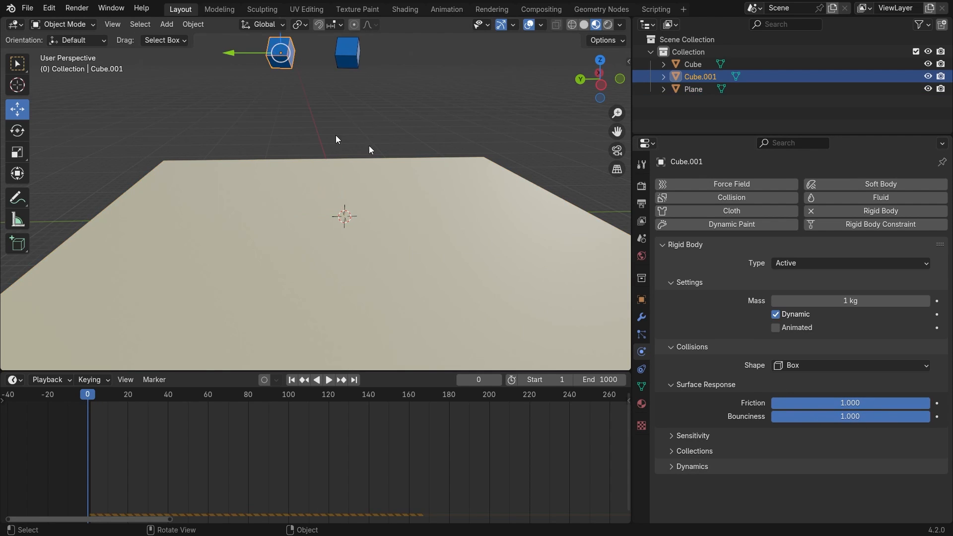
click(493, 102)
key(space)
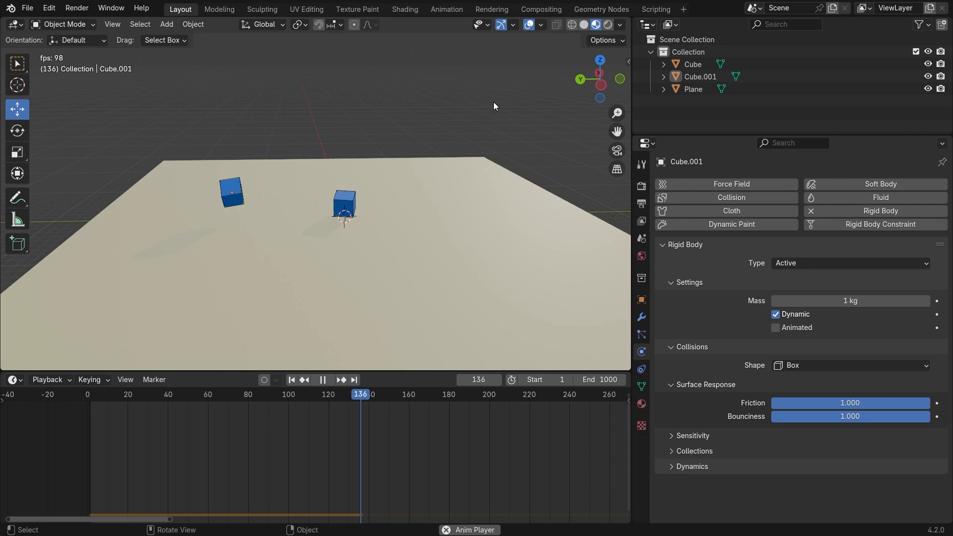
key(space)
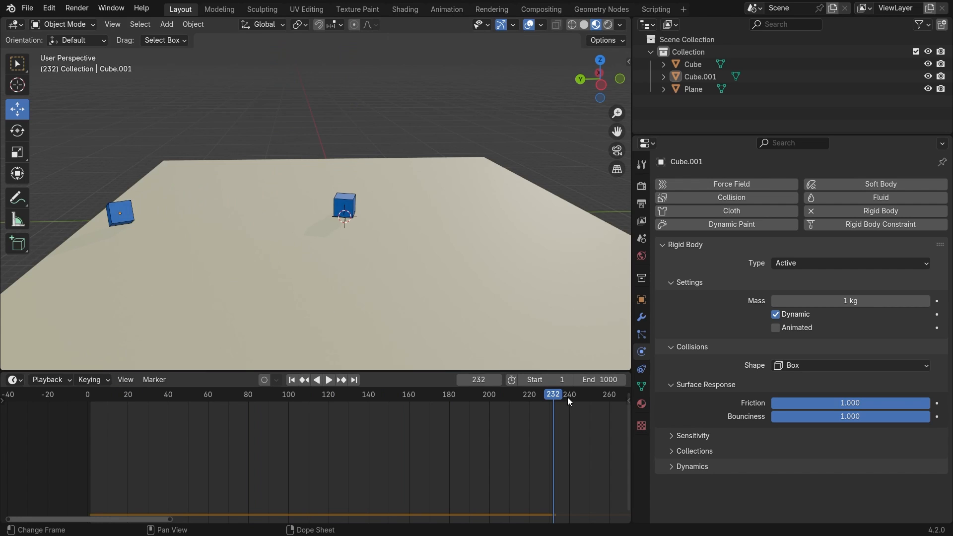
drag(552, 395, 610, 416)
key(space)
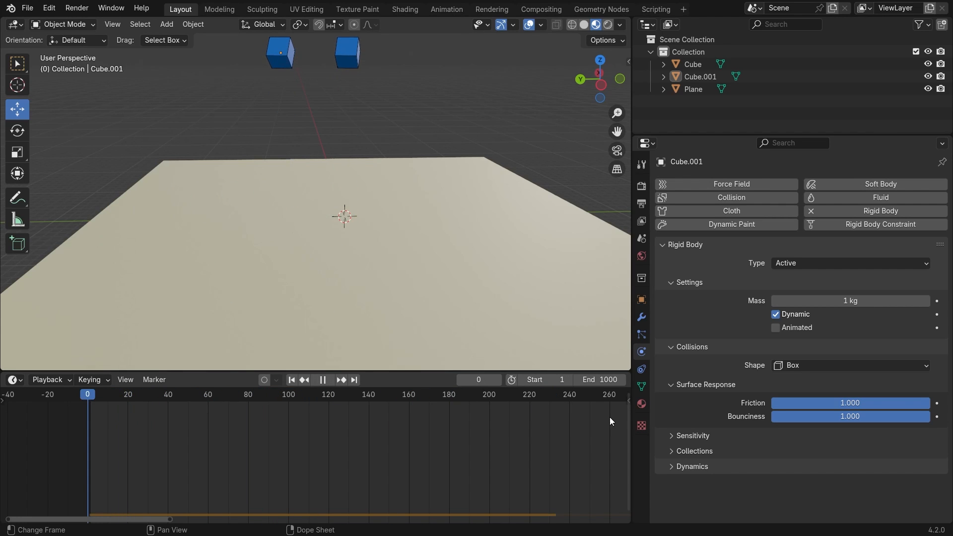
Check the plane's surface response settings and select both cubes together.
click(384, 199)
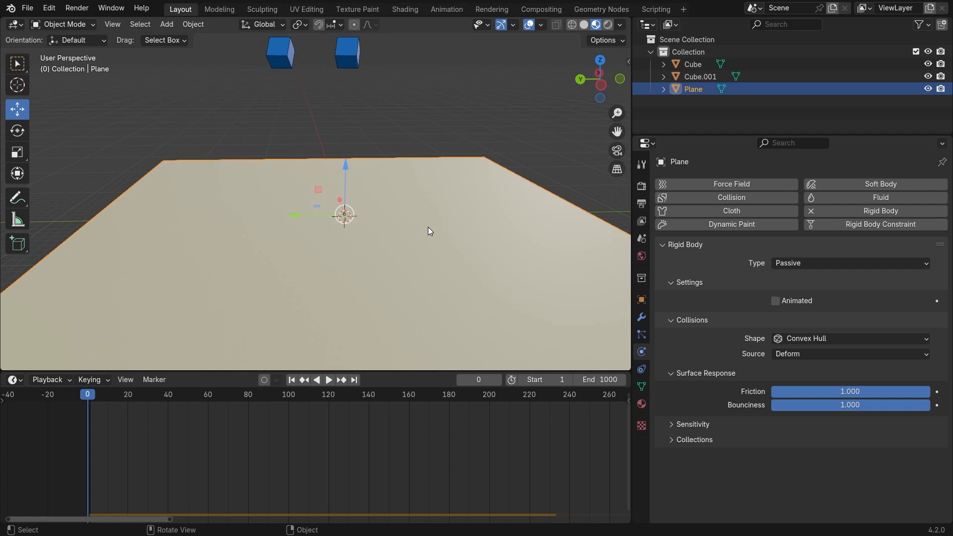
drag(256, 81, 447, 36)
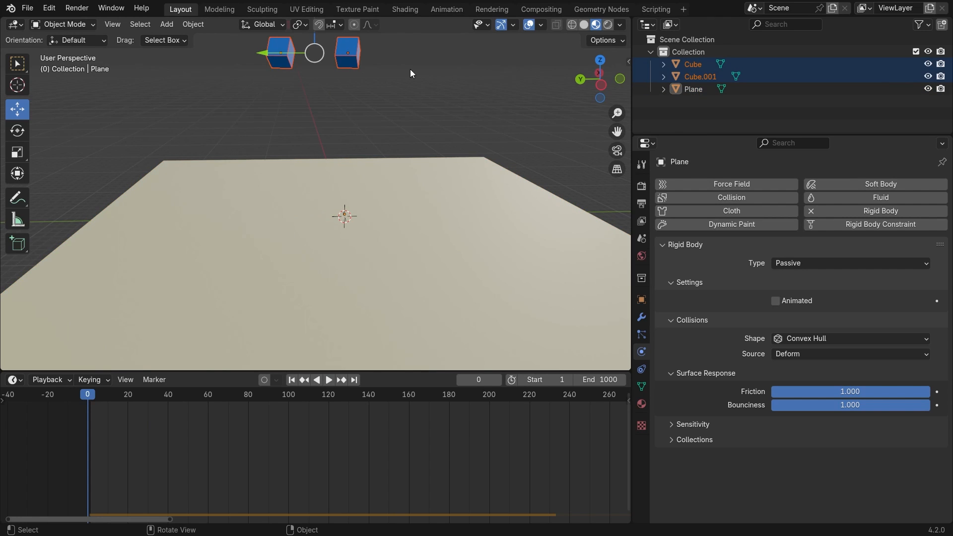
middle_drag(393, 189, 476, 162)
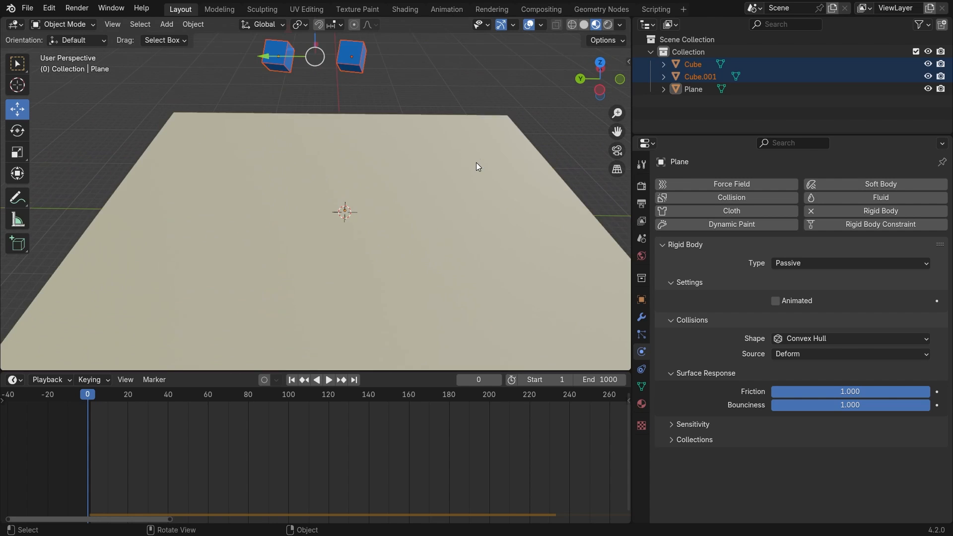
middle_drag(478, 87, 410, 71)
middle_drag(393, 186, 430, 171)
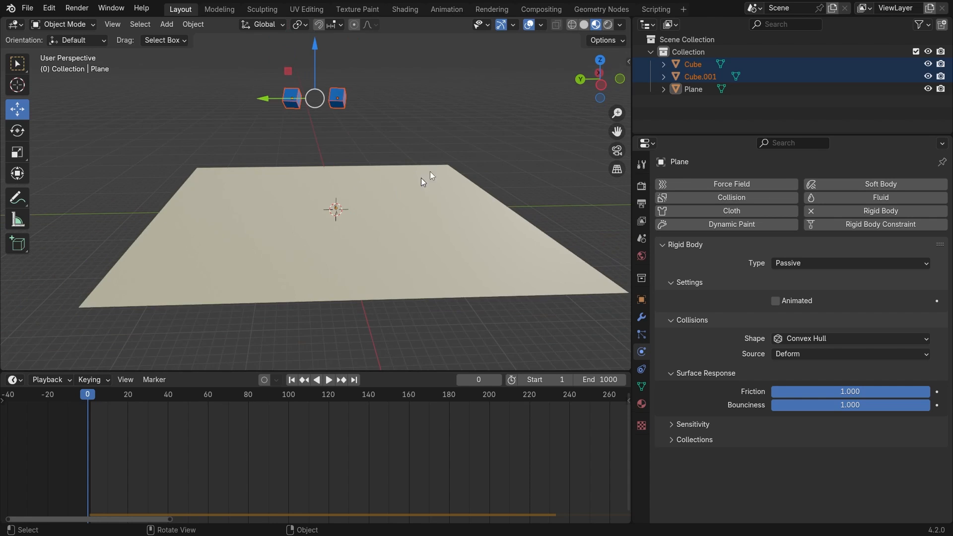
middle_drag(484, 136, 370, 125)
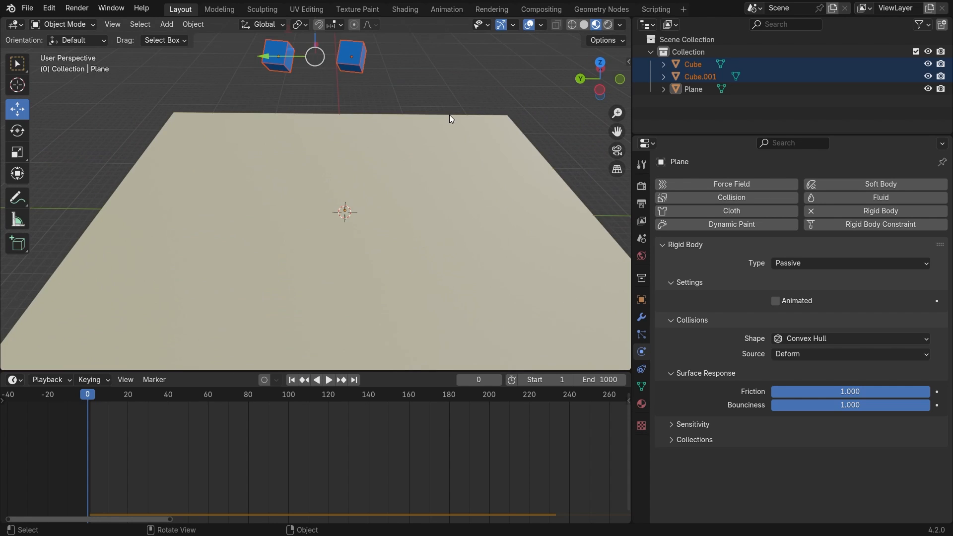
middle_drag(464, 102, 349, 65)
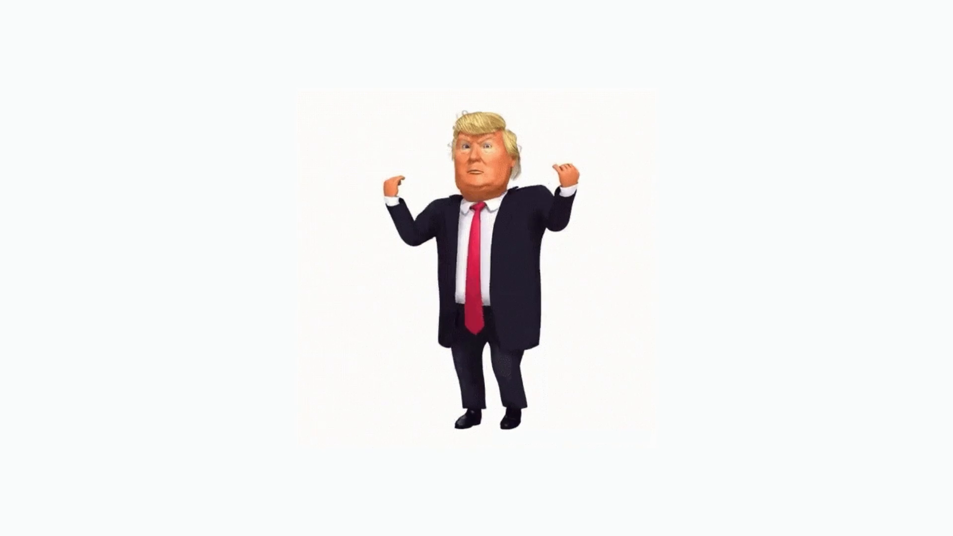